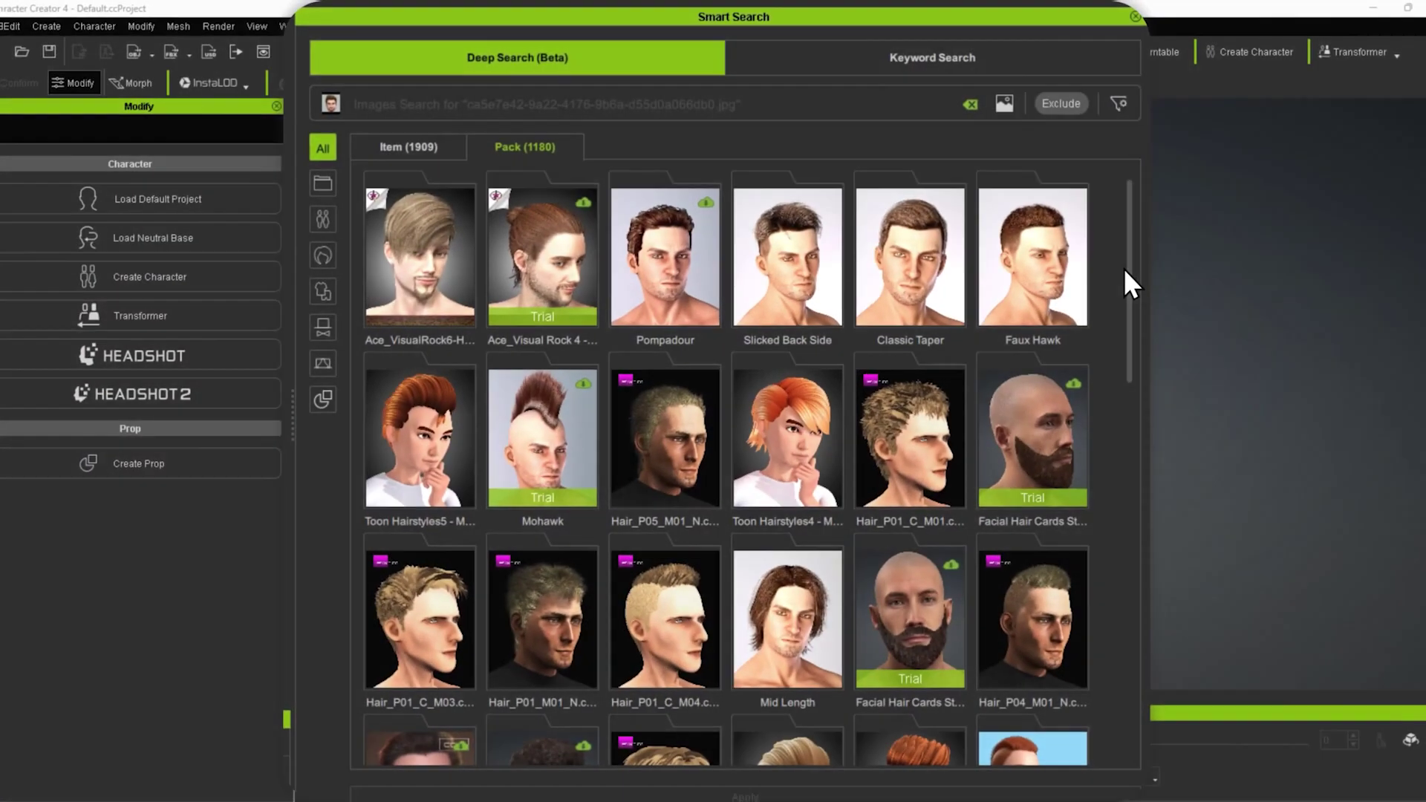
- Look over the image-based Deep Search results for packs and open the input for a new search image
{"action": "left_click_drag", "start_coordinate": [1123, 280], "coordinate": [751, 232]}
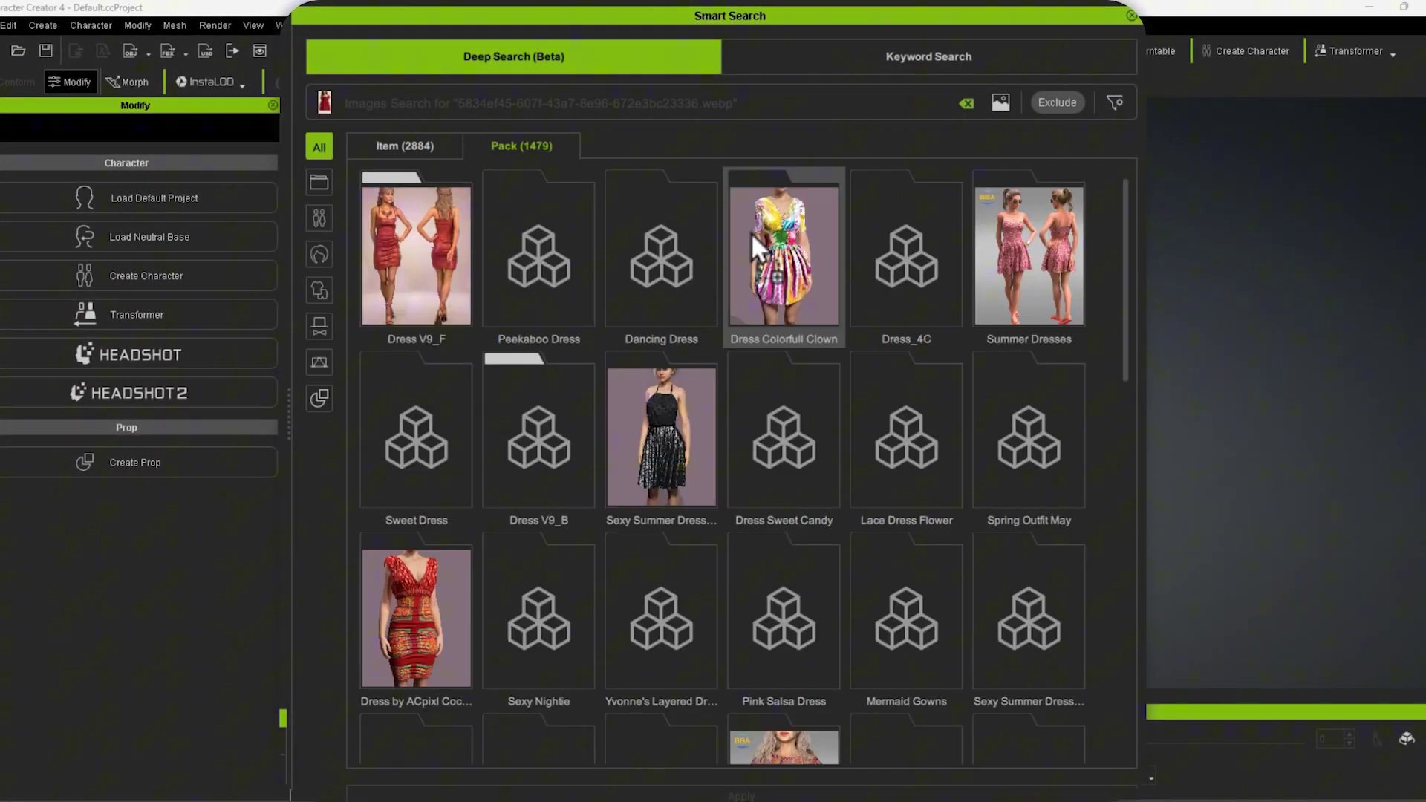
{"action": "left_click", "coordinate": [1001, 102]}
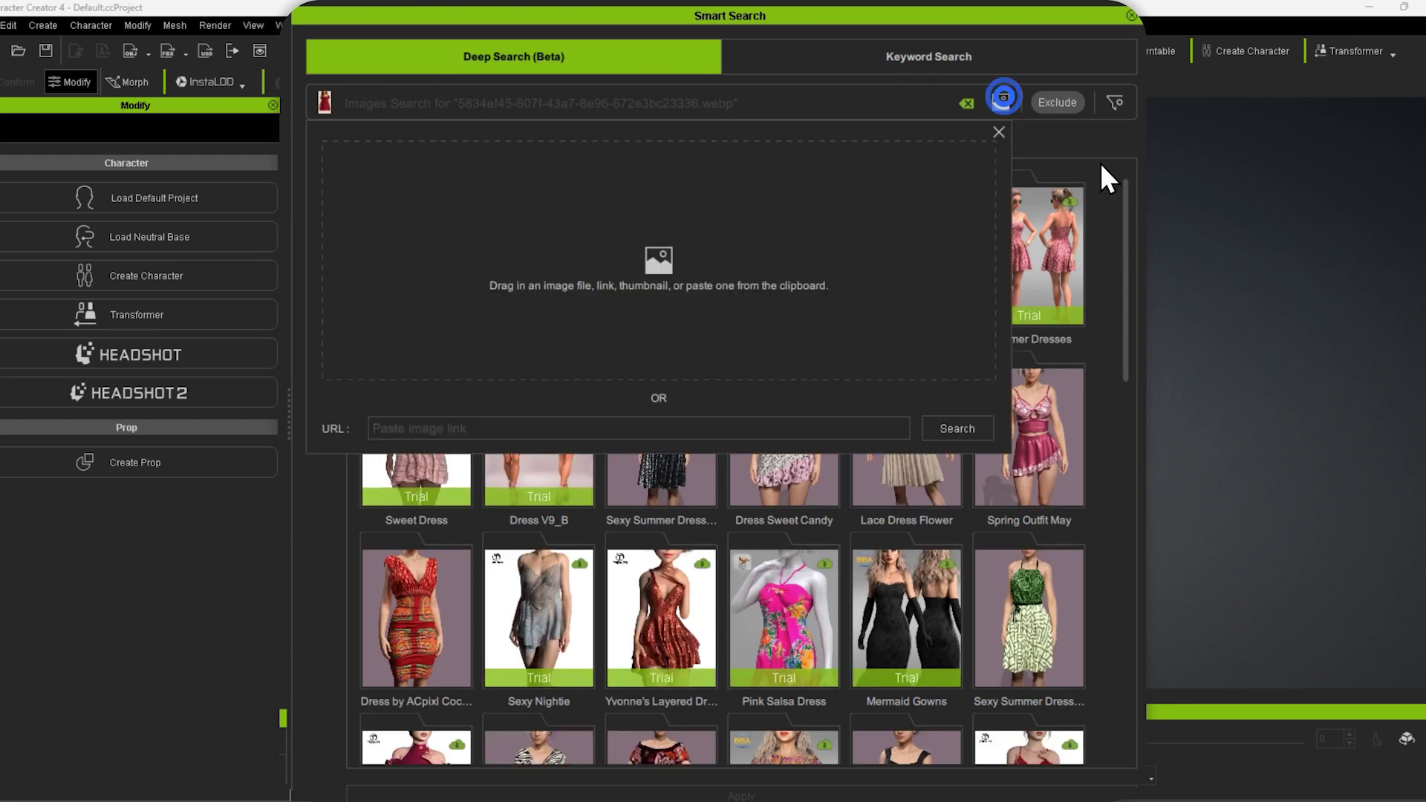
{"action": "left_click_drag", "start_coordinate": [1101, 165], "coordinate": [702, 327]}
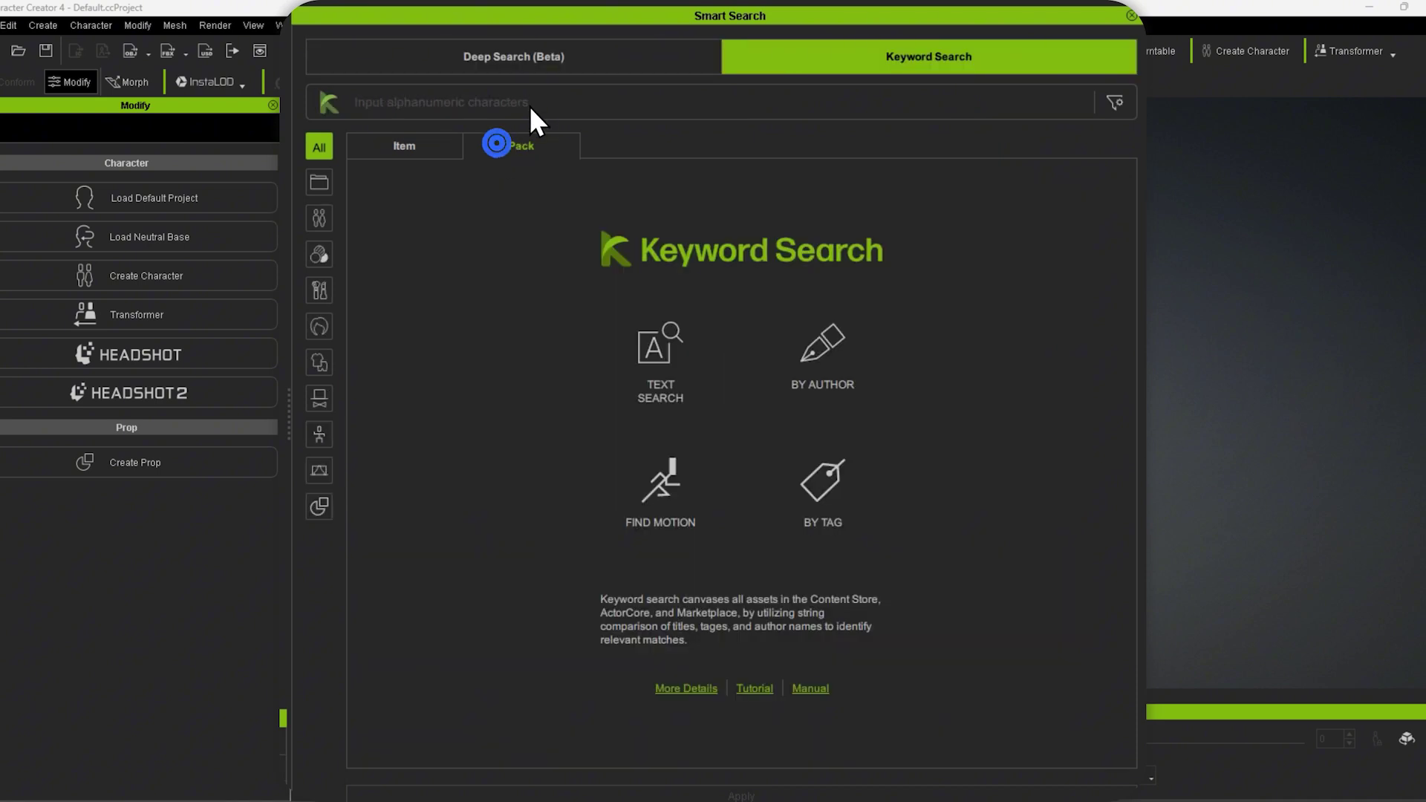
- Run keyword searches for "long red dress" and "long wavy hair" among the content packs
{"action": "left_click", "coordinate": [530, 101]}
{"action": "type", "text": "long red dress"}
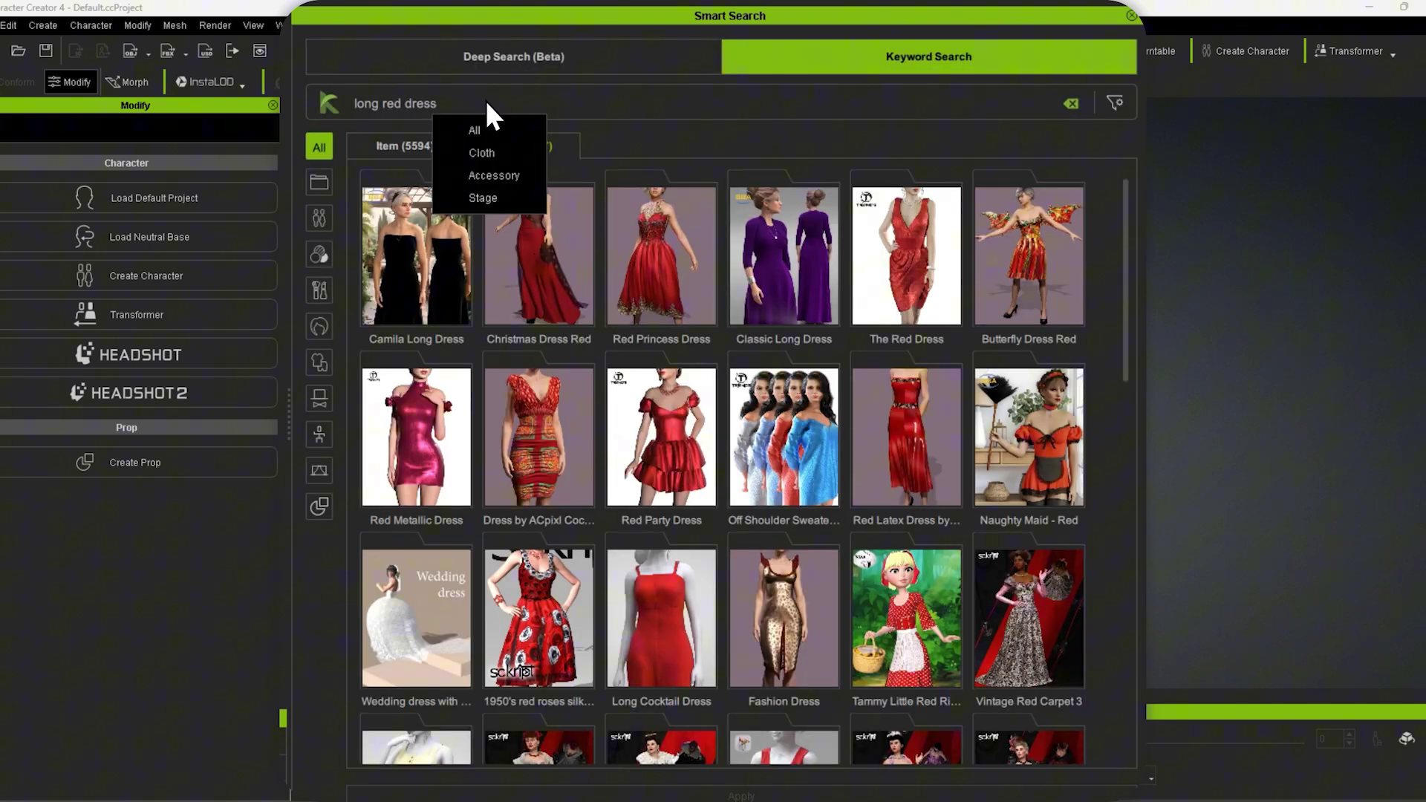
{"action": "left_click_drag", "start_coordinate": [482, 100], "coordinate": [352, 104]}
{"action": "type", "text": "long wavy hai"}
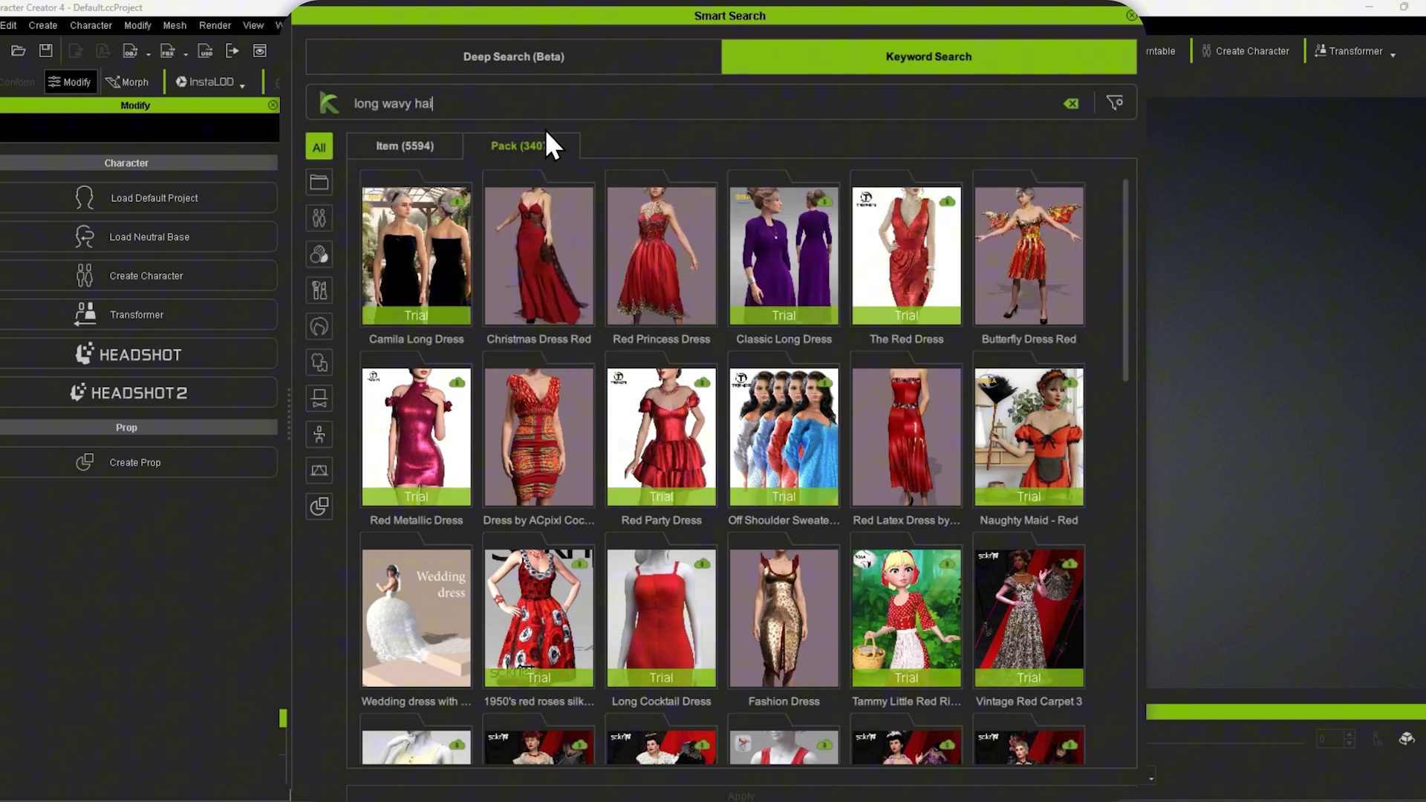
{"action": "type", "text": "r"}
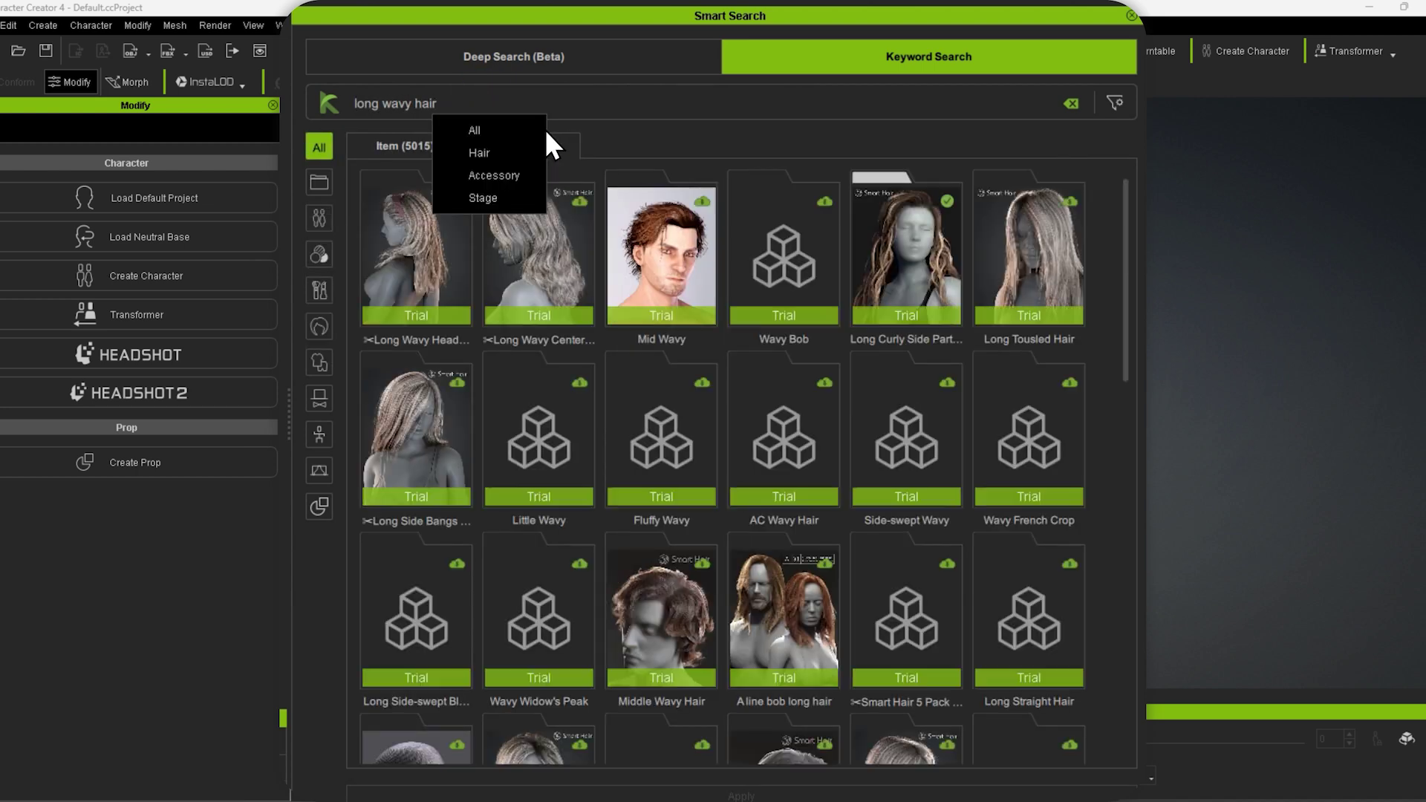
{"action": "left_click", "coordinate": [640, 103]}
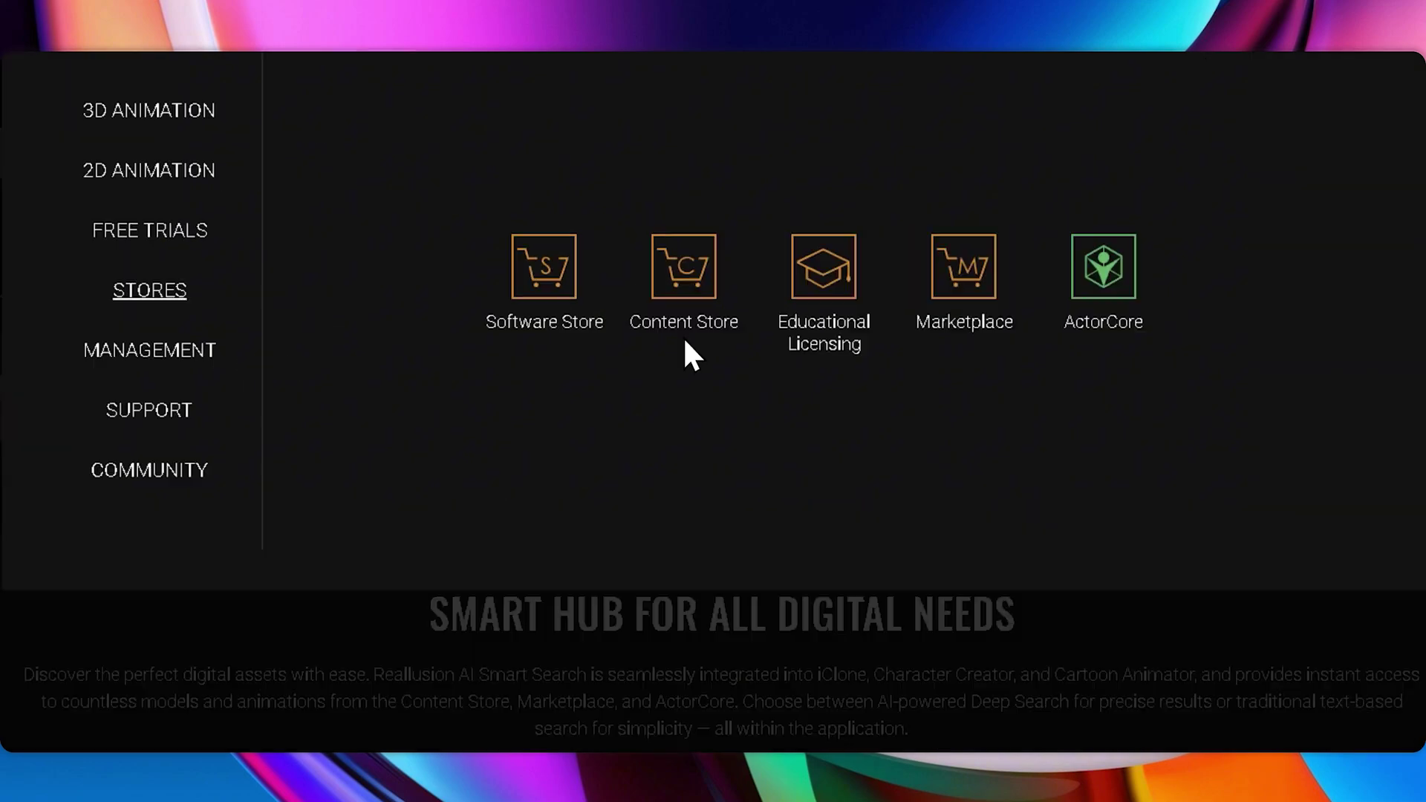
- Switch to the Reallusion website and look at the Content Store, Marketplace and ActorCore entries in its store list
{"action": "left_click", "coordinate": [671, 308]}
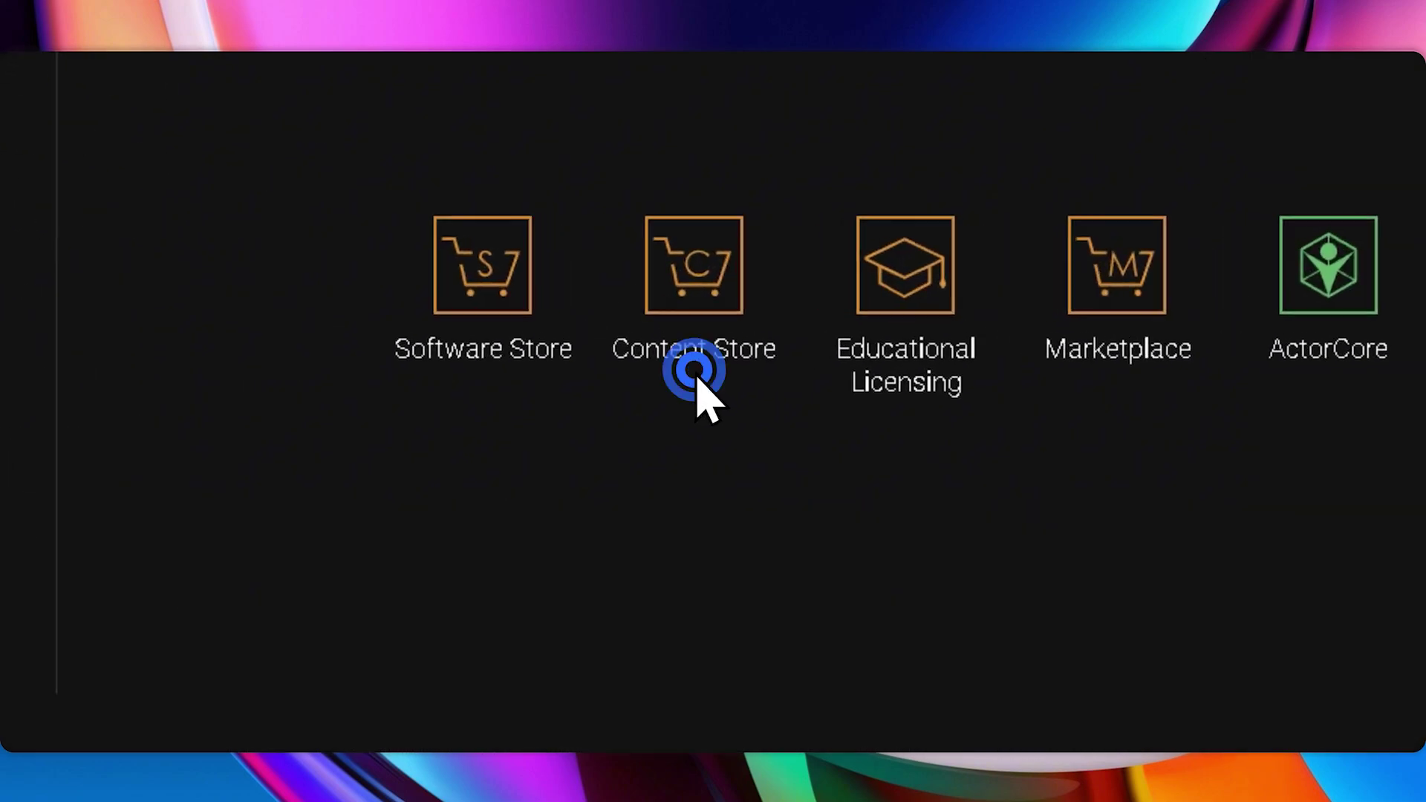
{"action": "left_click", "coordinate": [625, 377]}
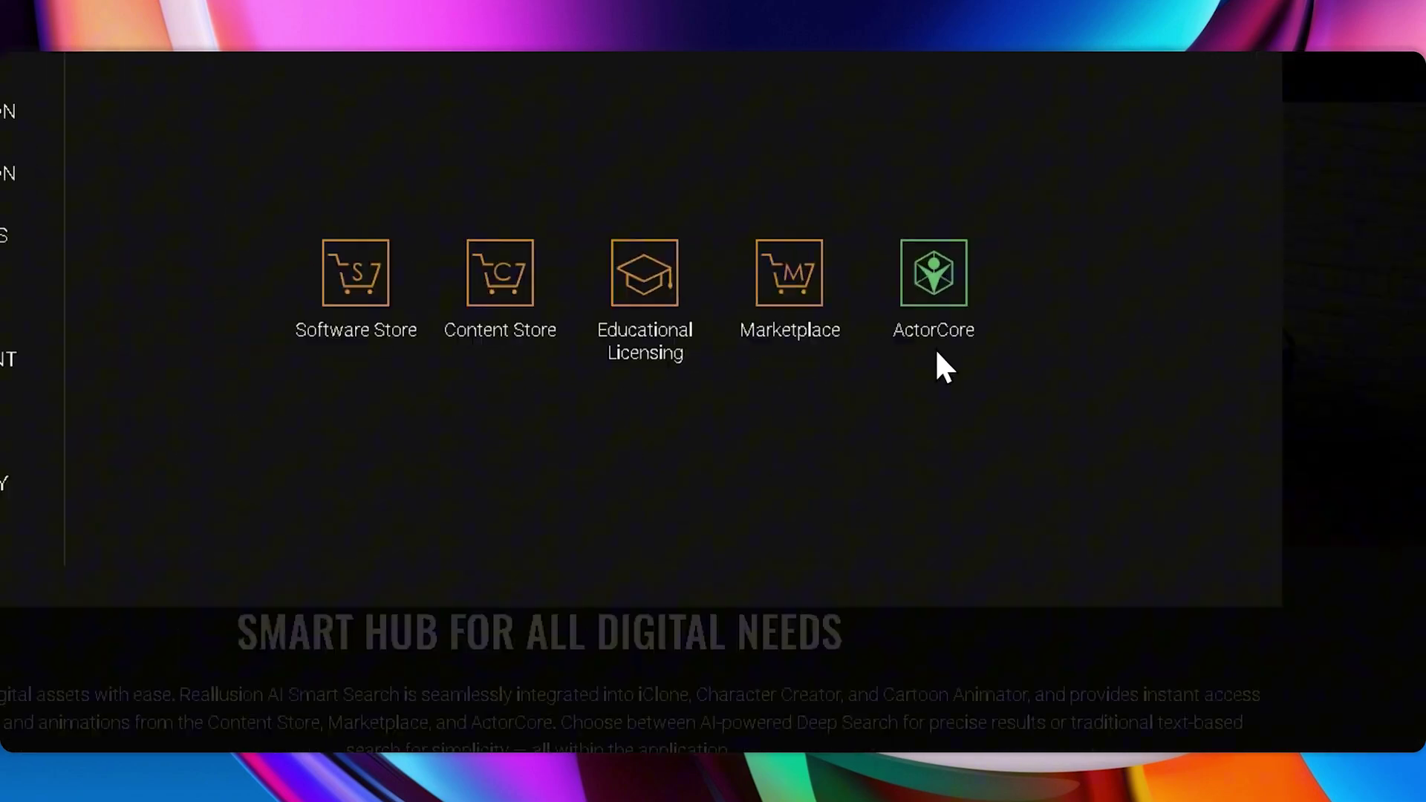
{"action": "left_click", "coordinate": [833, 375]}
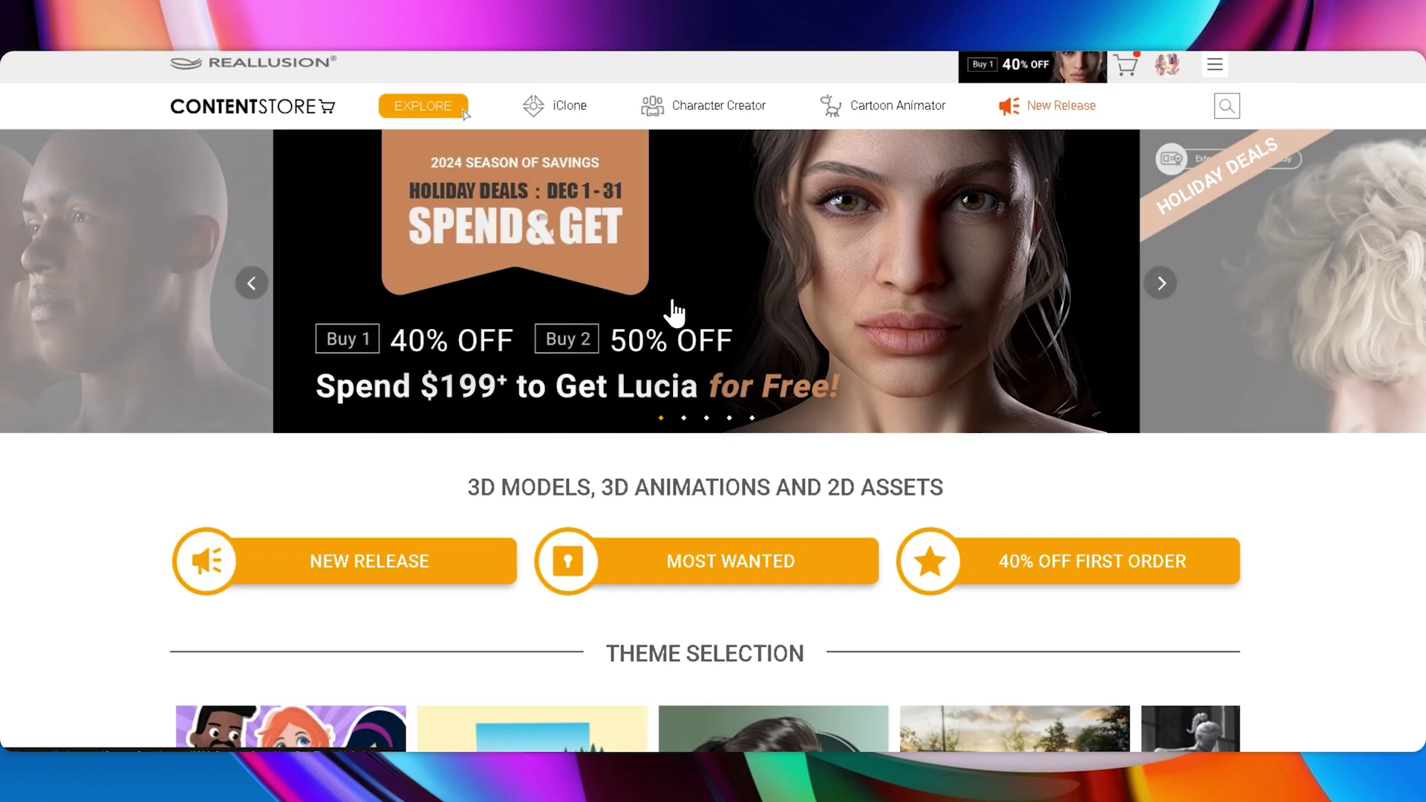
- Look over the Content Store home page and the Marketplace listings of realistic heads, interior scenes and motions
{"action": "scroll", "coordinate": [691, 323], "scroll_direction": "down", "scroll_amount": 3}
{"action": "scroll", "coordinate": [692, 326], "scroll_direction": "down", "scroll_amount": 10}
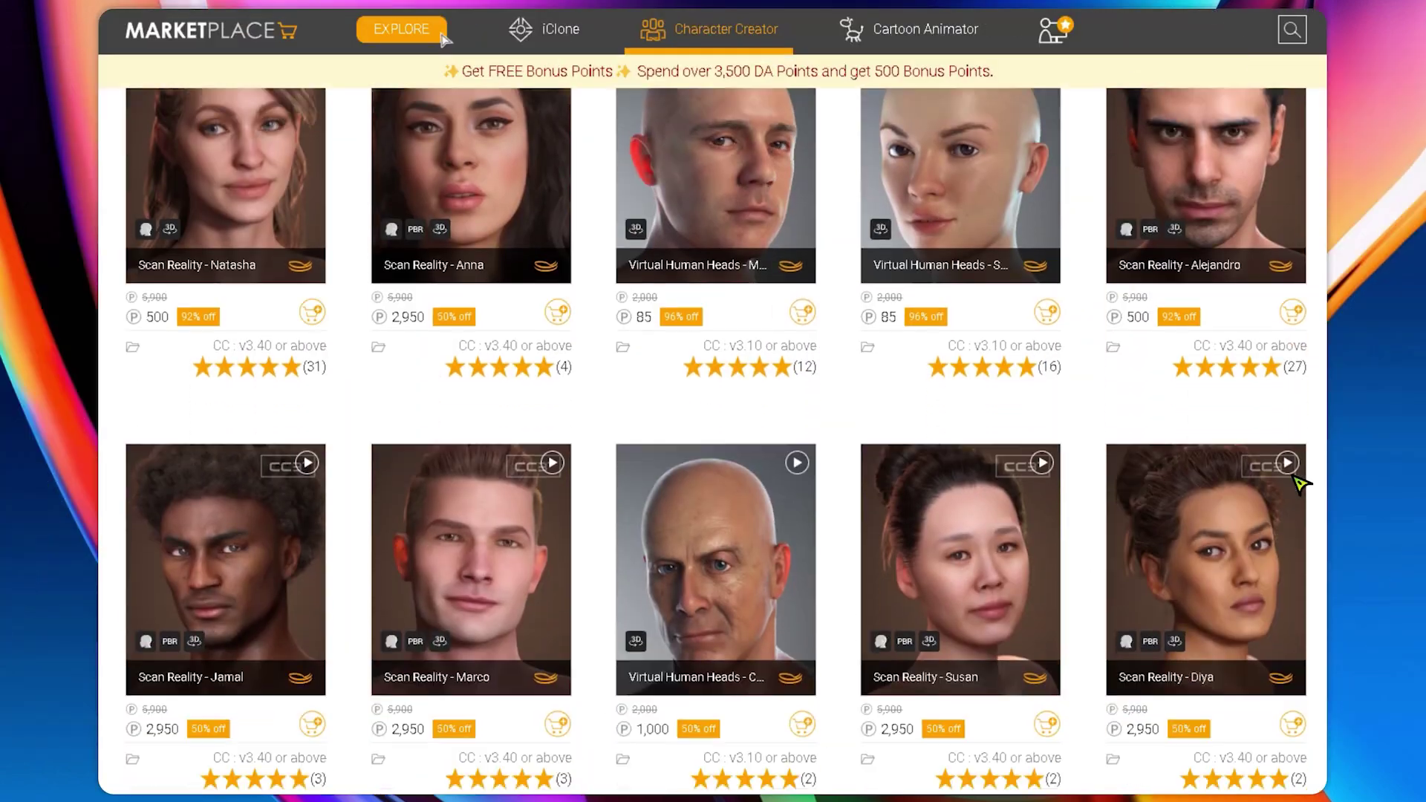
{"action": "scroll", "coordinate": [1300, 484], "scroll_direction": "down", "scroll_amount": 8}
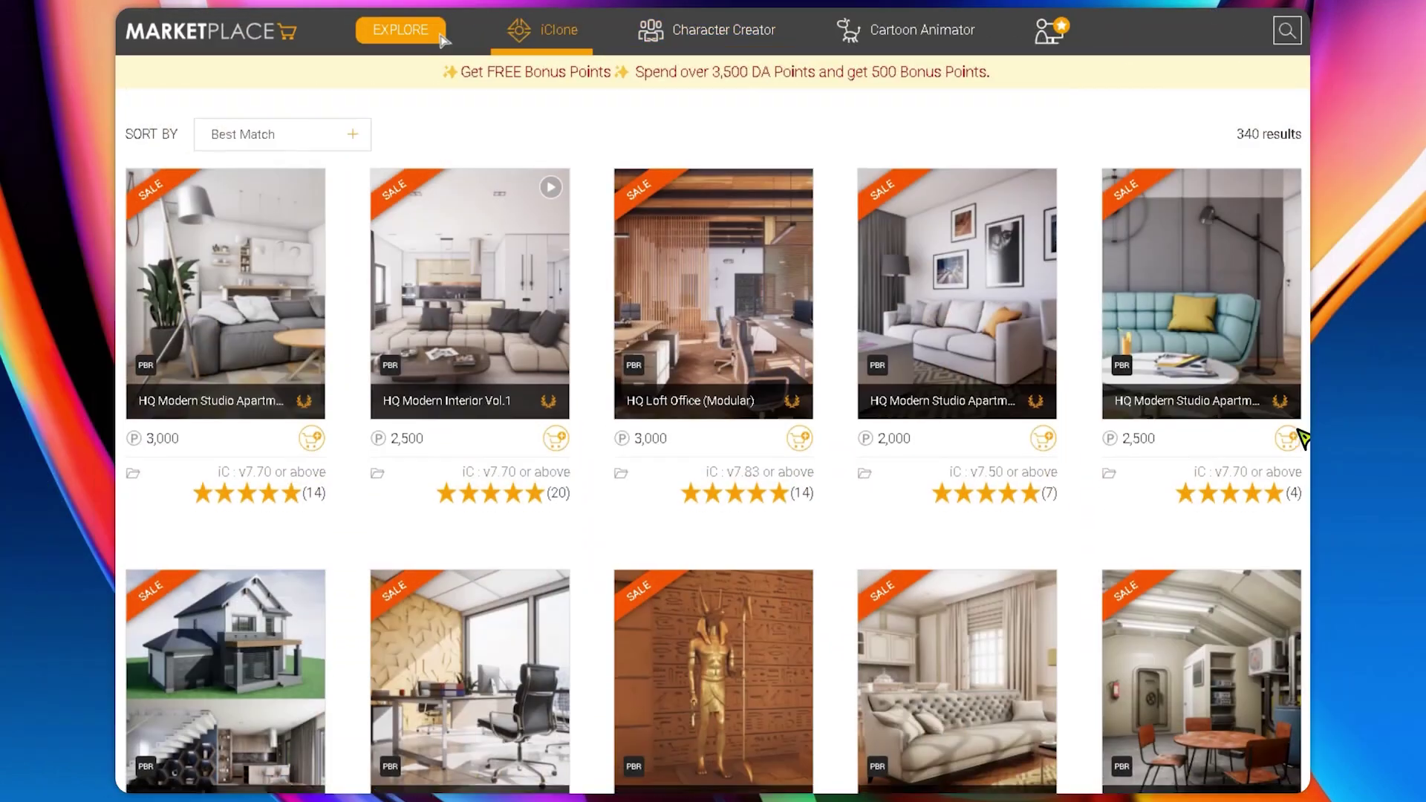
{"action": "scroll", "coordinate": [1298, 435], "scroll_direction": "down", "scroll_amount": 5}
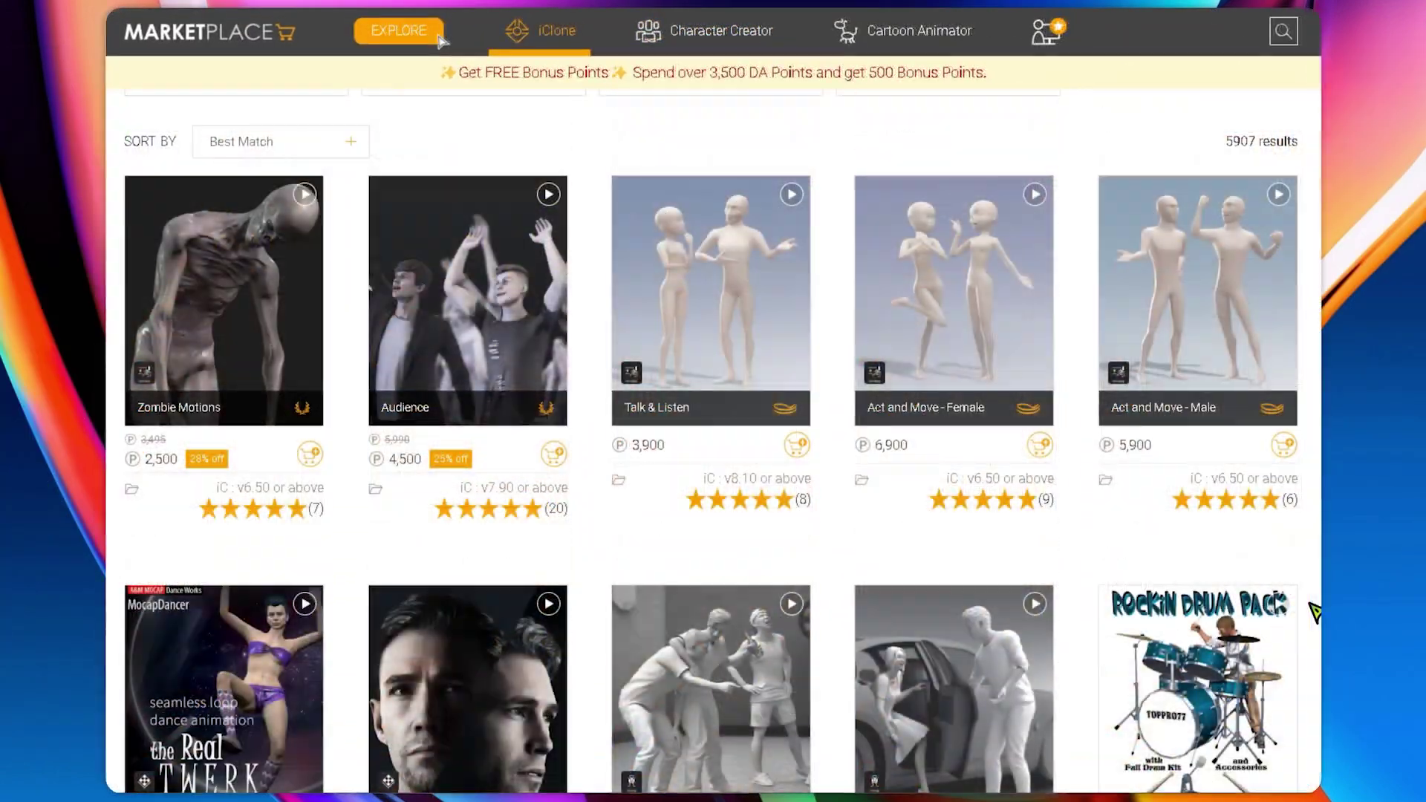
{"action": "scroll", "coordinate": [713, 446], "scroll_direction": "down", "scroll_amount": 5}
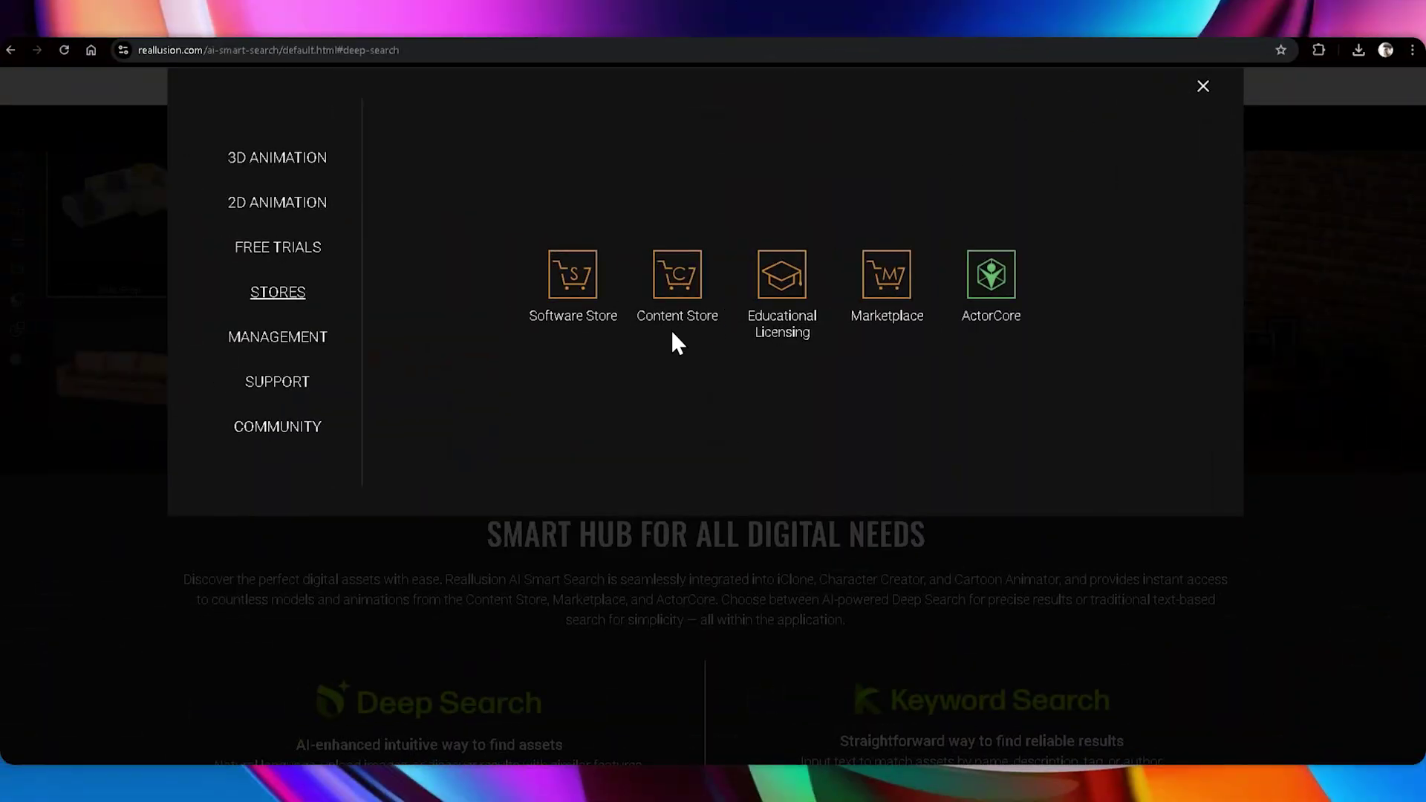
- Open the Content Store and look through its staff's picks, new arrivals, 3D and 2D recommendations and featured developers
{"action": "left_click", "coordinate": [672, 321]}
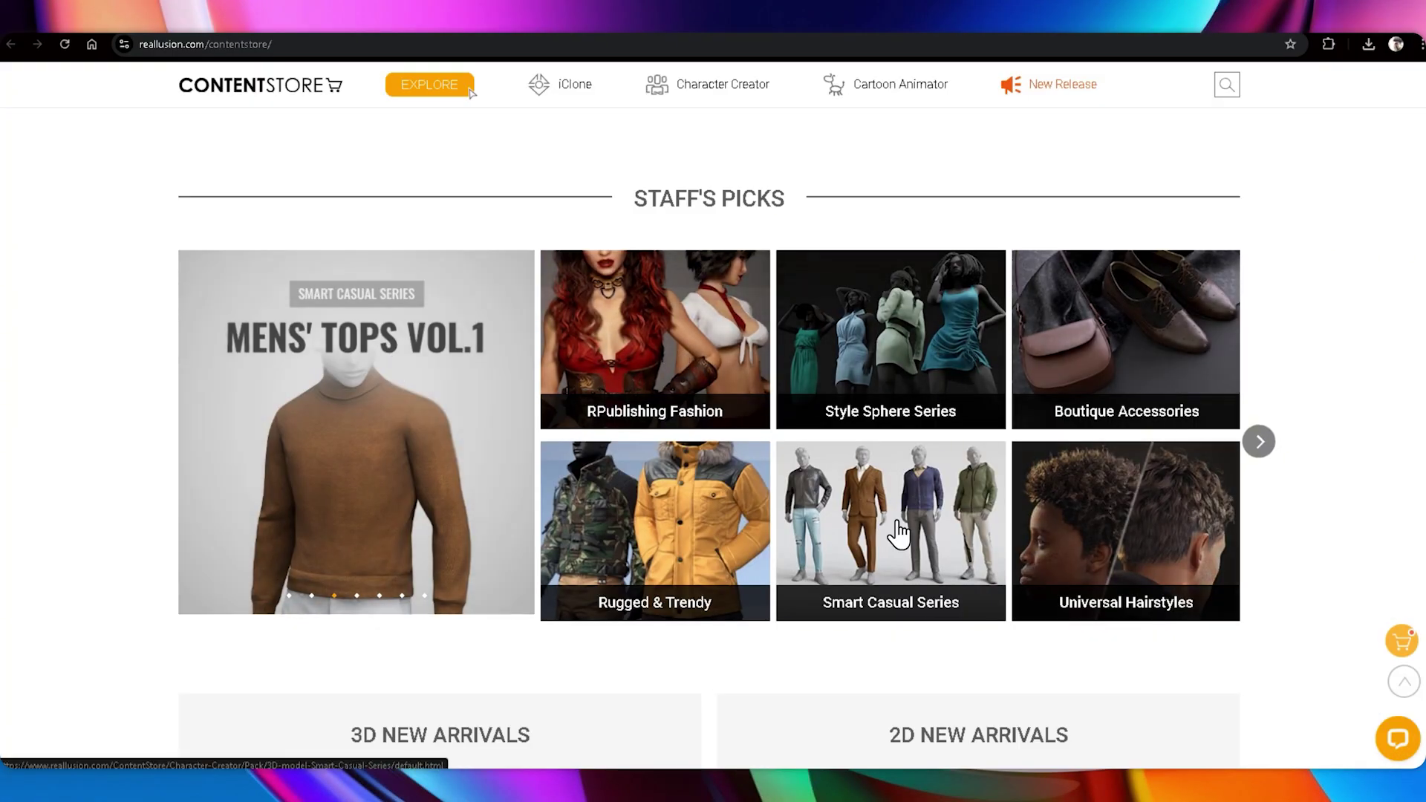
{"action": "scroll", "coordinate": [663, 558], "scroll_direction": "down", "scroll_amount": 7}
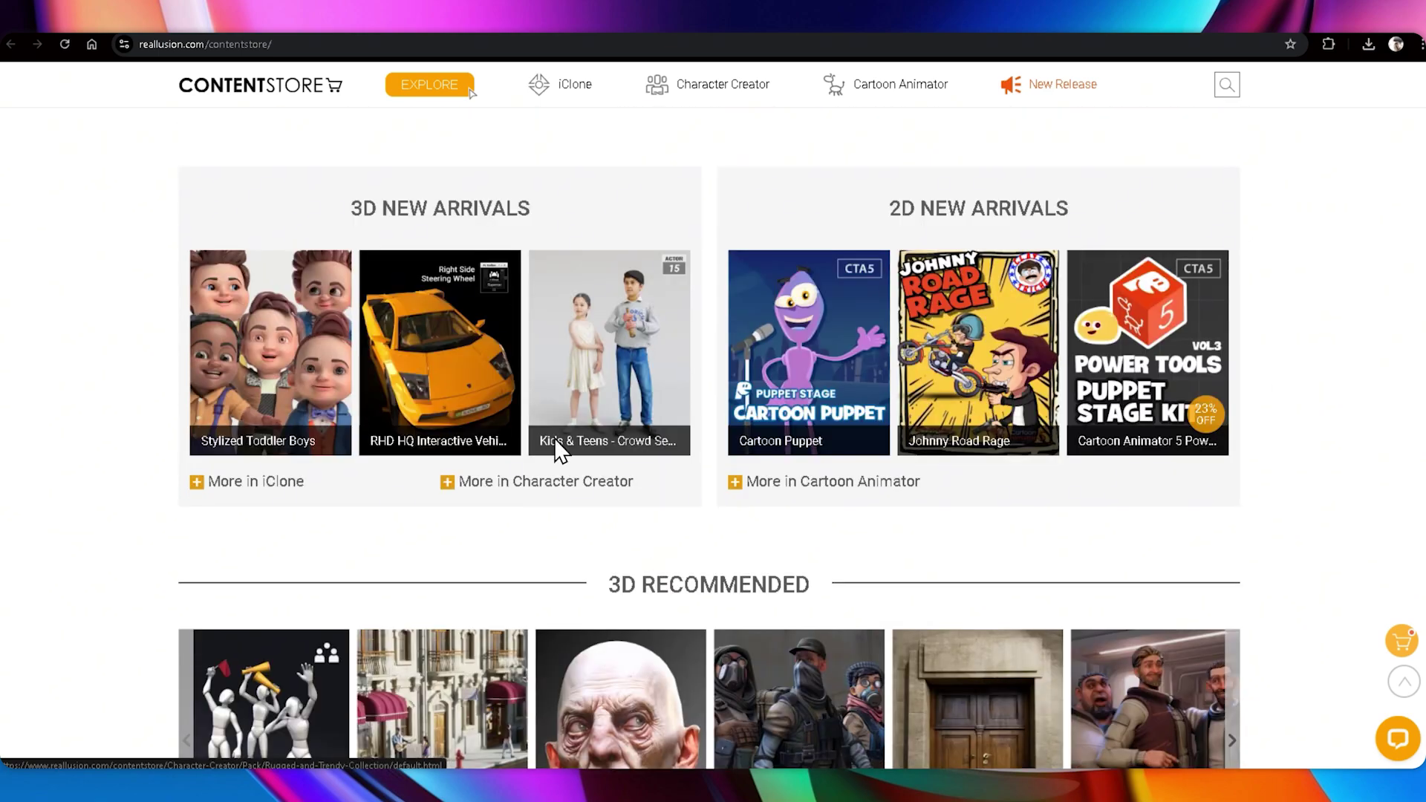
{"action": "scroll", "coordinate": [755, 275], "scroll_direction": "down", "scroll_amount": 5}
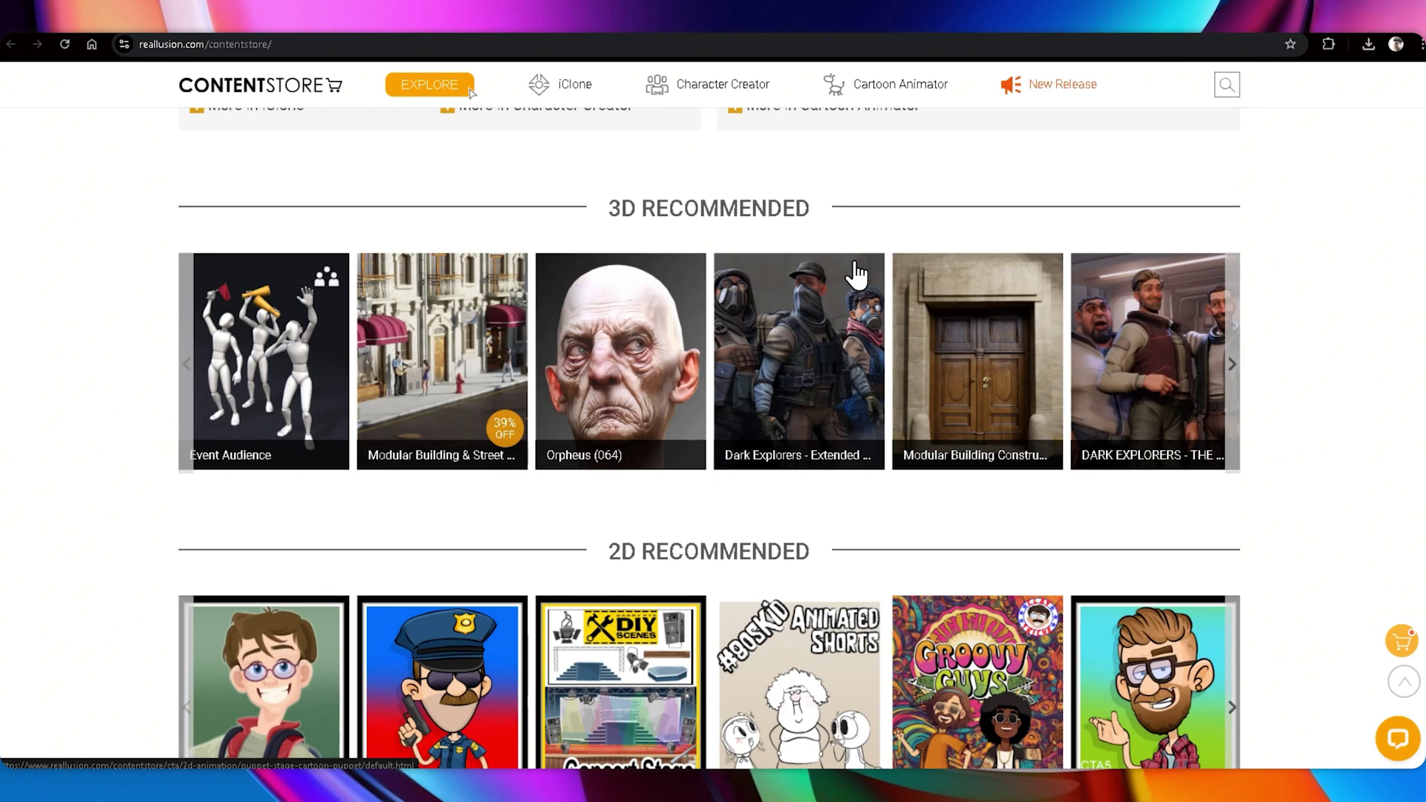
{"action": "scroll", "coordinate": [732, 460], "scroll_direction": "down", "scroll_amount": 8}
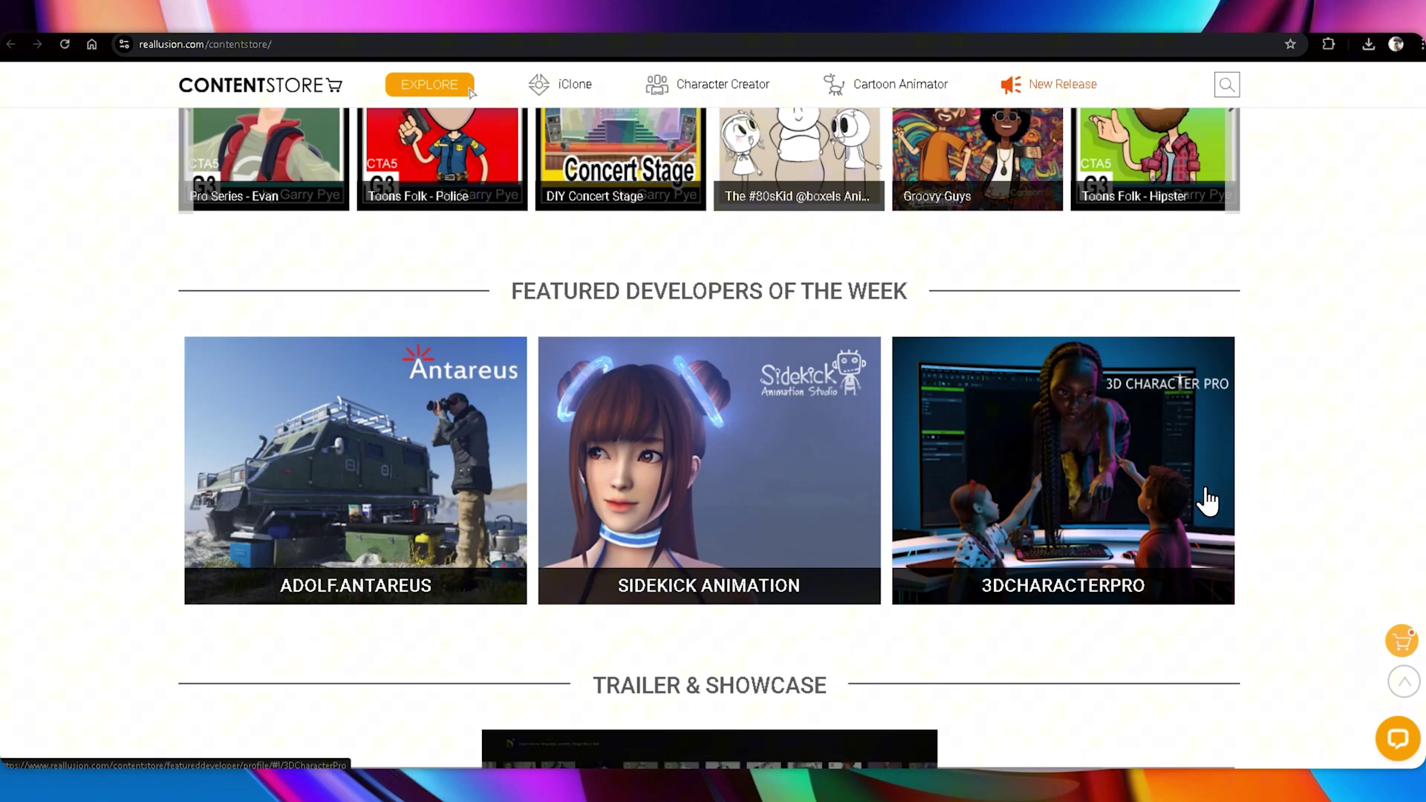
{"action": "scroll", "coordinate": [1039, 512], "scroll_direction": "down", "scroll_amount": 5}
- Open the Actor category for Character Creator and browse the listed characters
{"action": "mouse_move", "coordinate": [709, 99]}
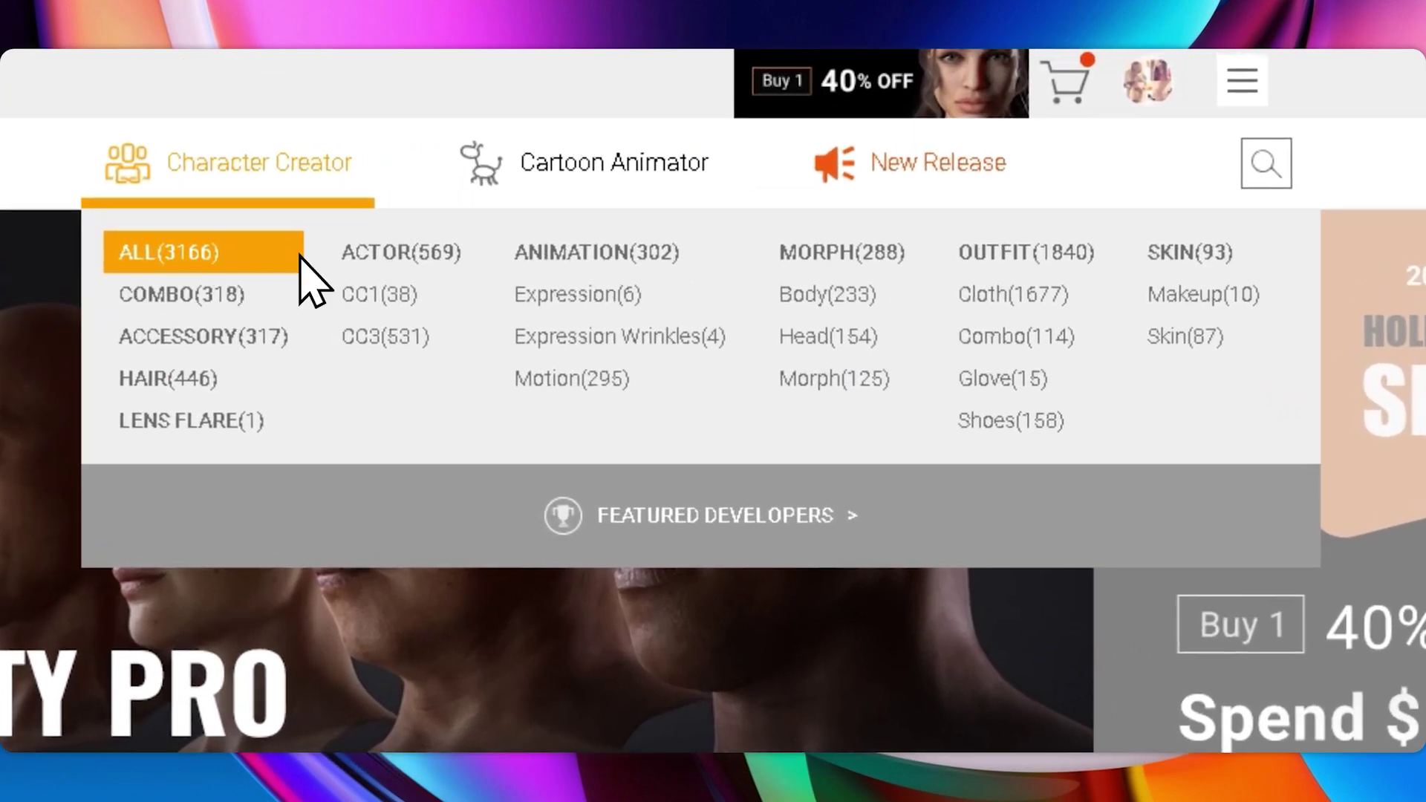
{"action": "left_click", "coordinate": [445, 257]}
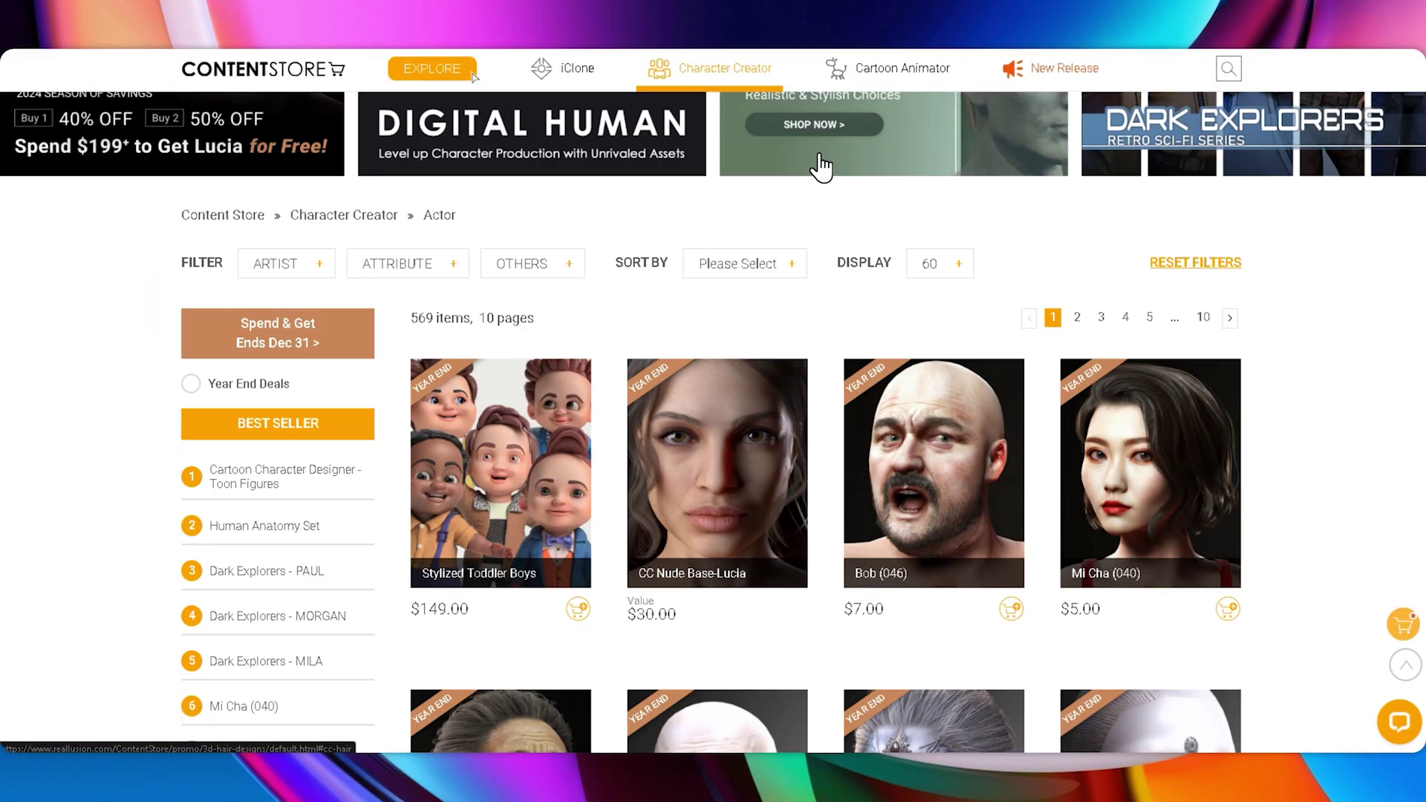
{"action": "scroll", "coordinate": [820, 167], "scroll_direction": "down", "scroll_amount": 9}
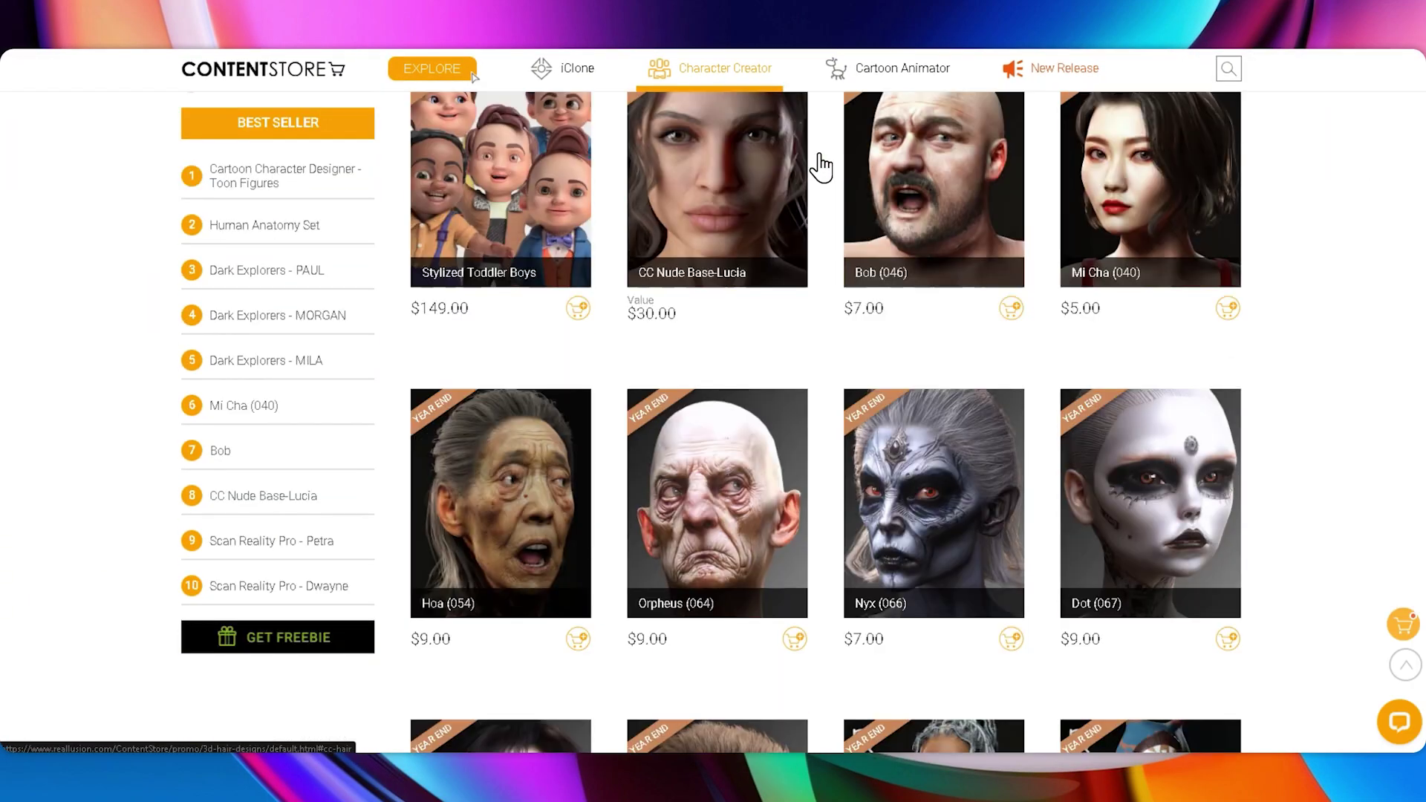
- Open the Scenes & Props category for iClone and browse the listed items
{"action": "mouse_move", "coordinate": [153, 242]}
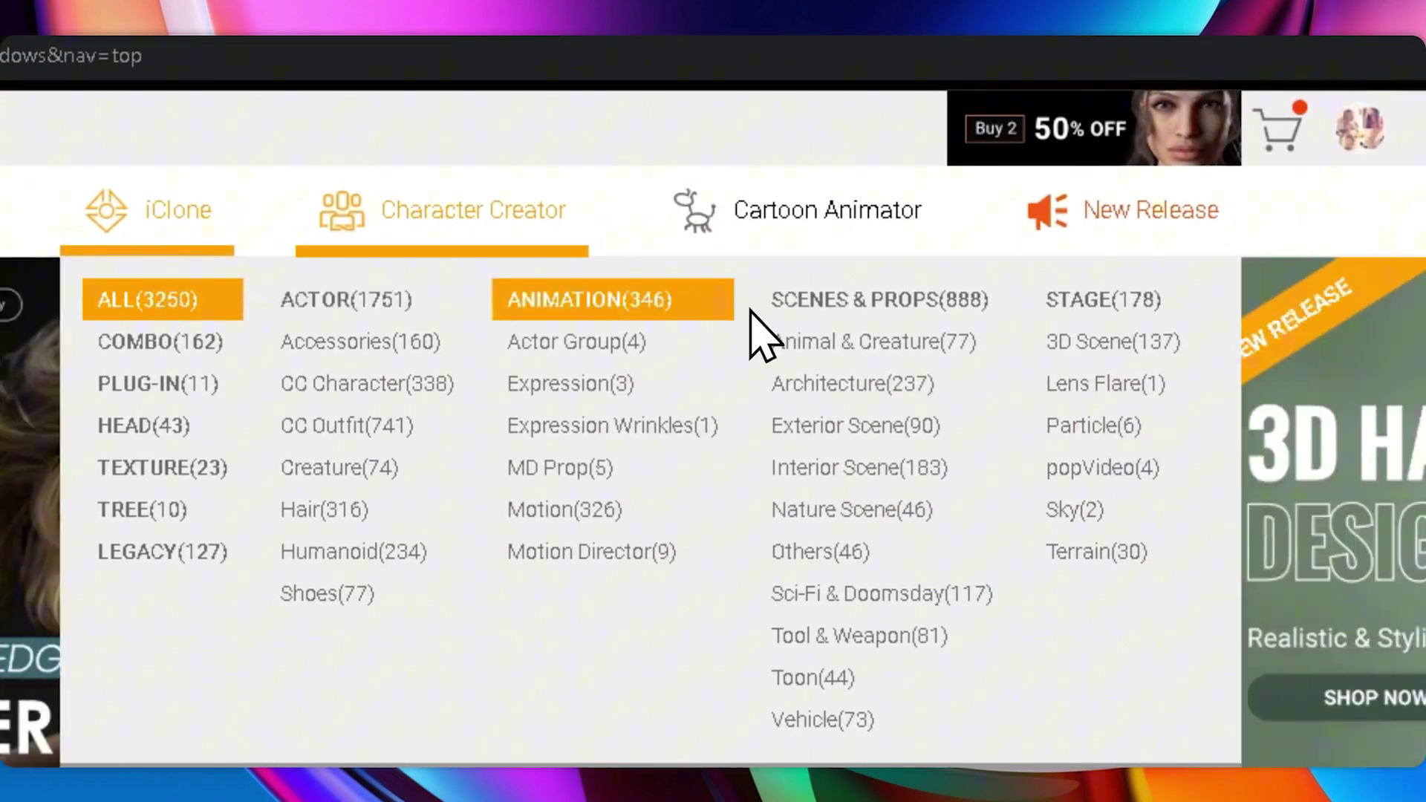
{"action": "left_click", "coordinate": [907, 310]}
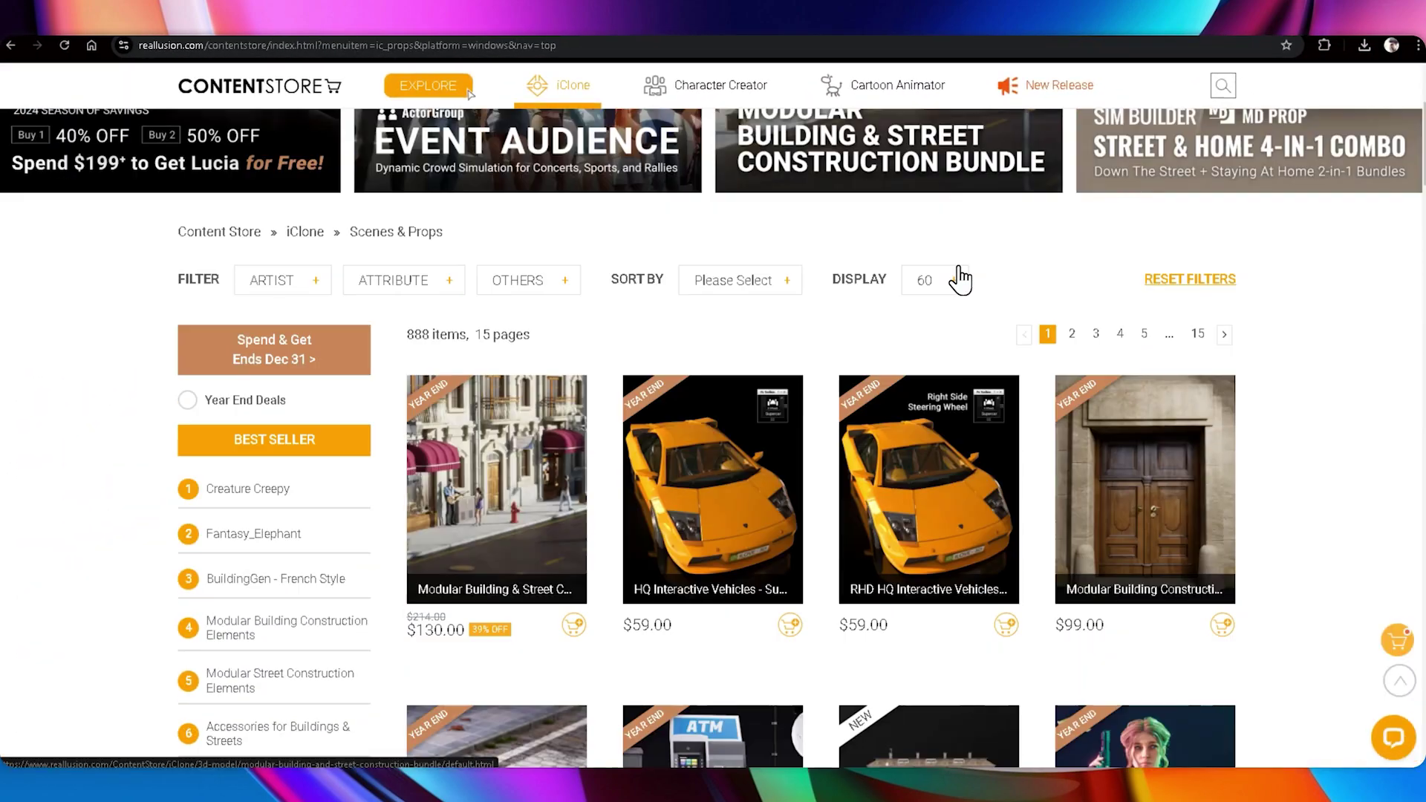
{"action": "scroll", "coordinate": [958, 278], "scroll_direction": "down", "scroll_amount": 5}
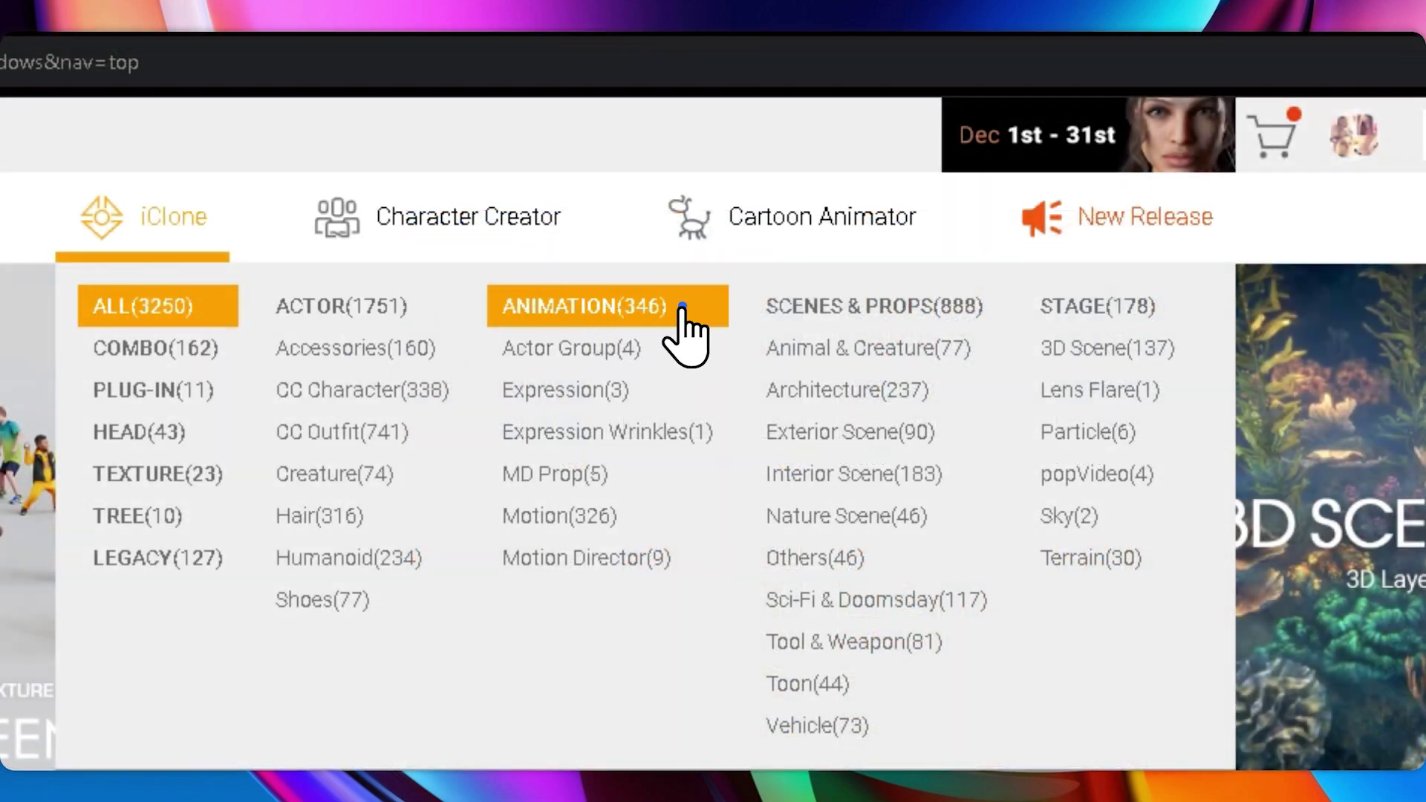
- Open the Animation category for iClone and browse the motion and MD Prop packs
{"action": "left_click", "coordinate": [681, 308]}
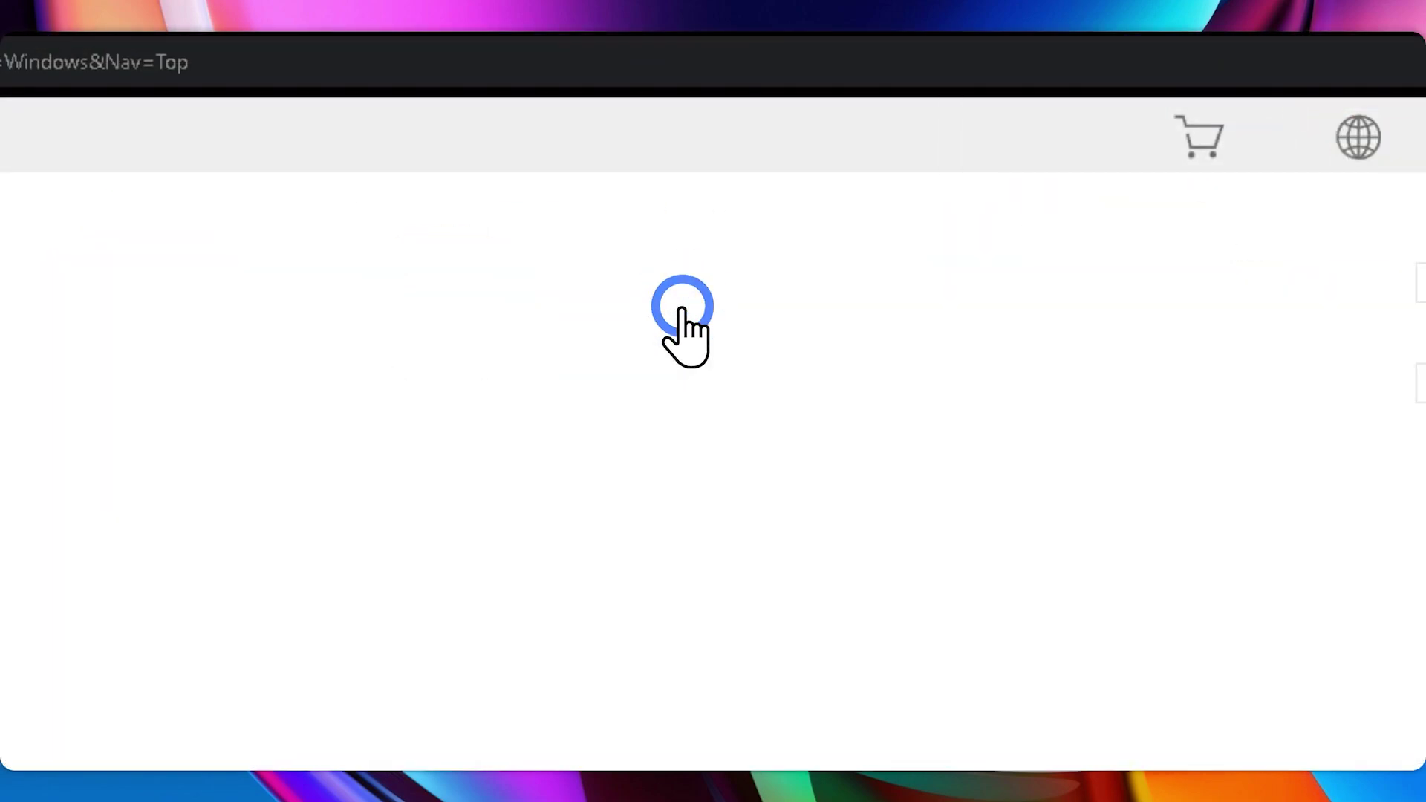
{"action": "scroll", "coordinate": [828, 181], "scroll_direction": "down", "scroll_amount": 10}
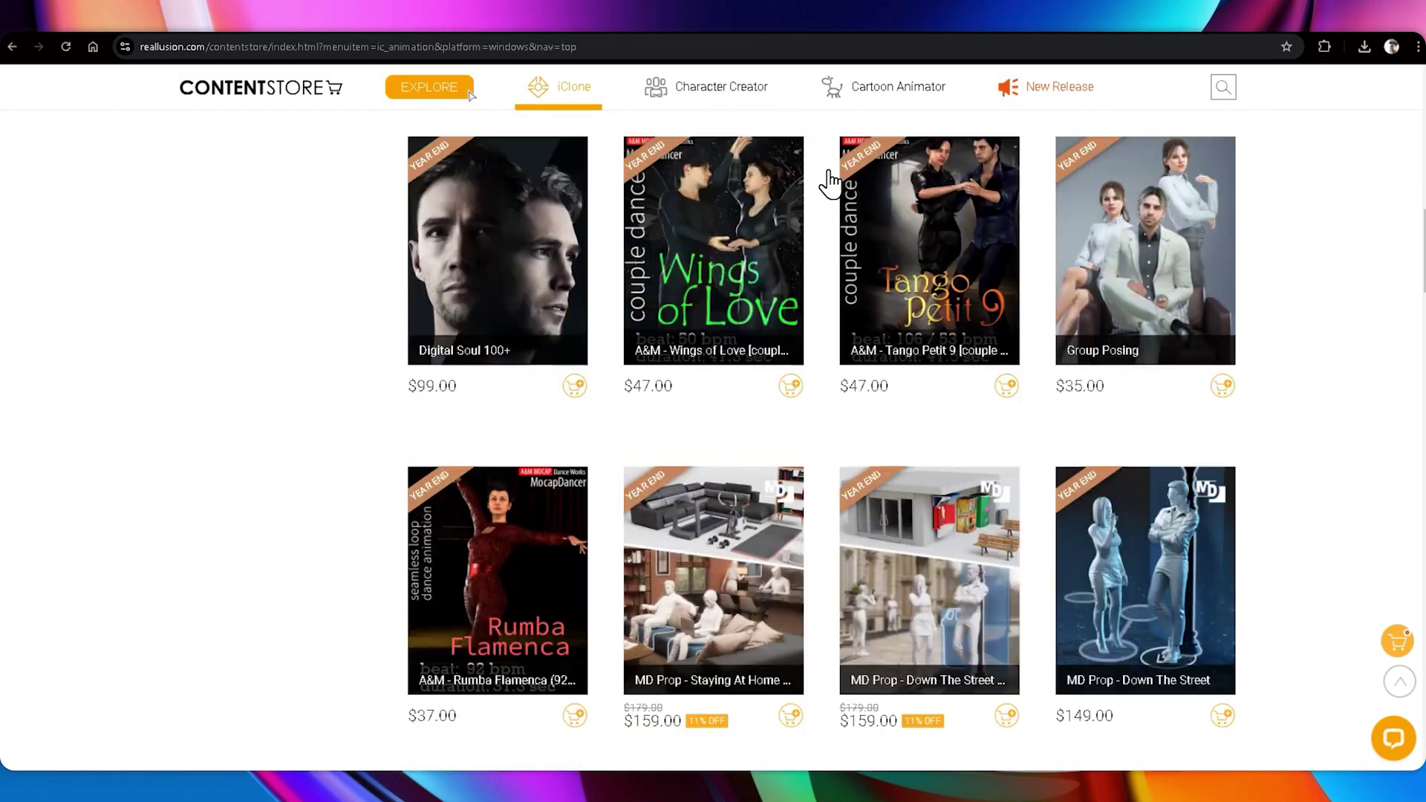
{"action": "scroll", "coordinate": [829, 181], "scroll_direction": "down", "scroll_amount": 18}
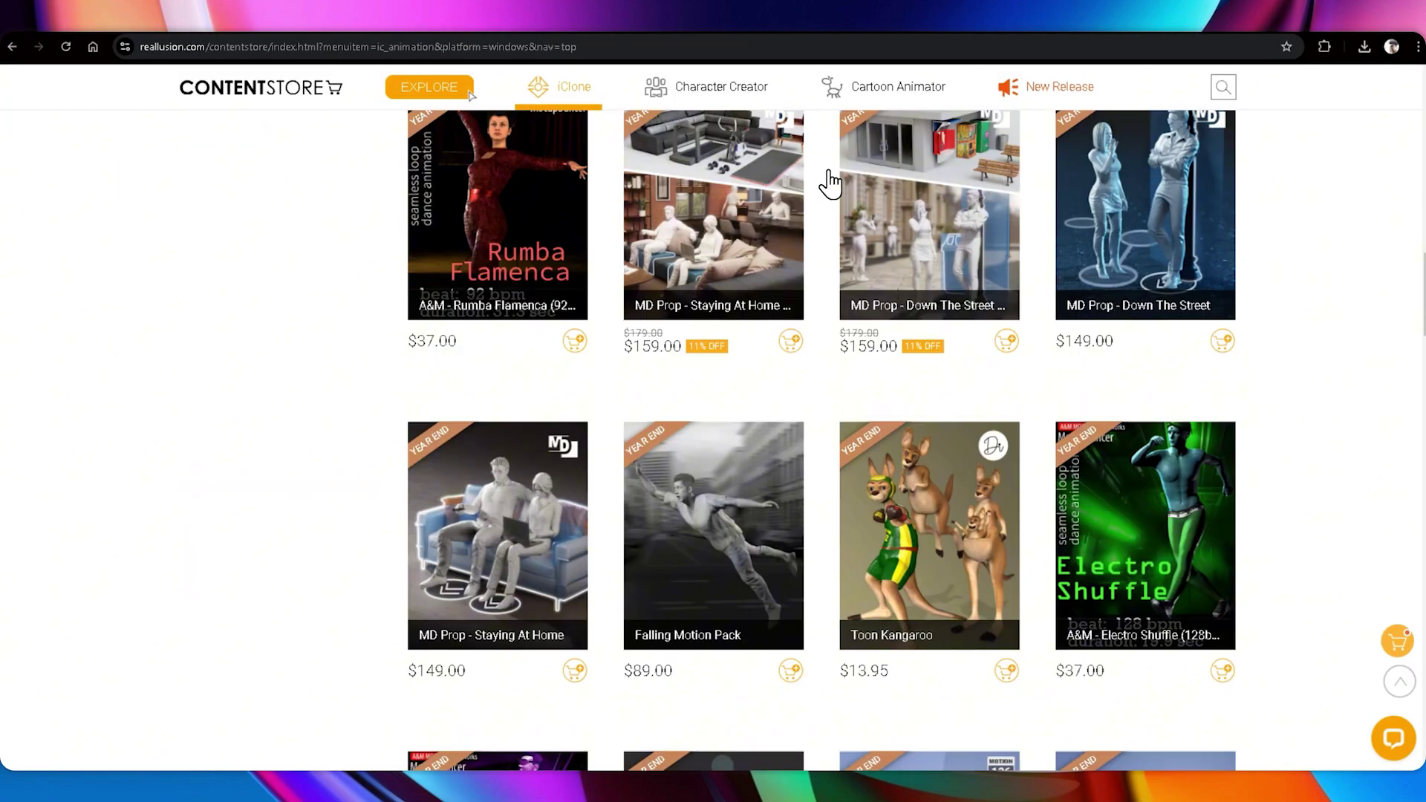
{"action": "scroll", "coordinate": [830, 181], "scroll_direction": "down", "scroll_amount": 5}
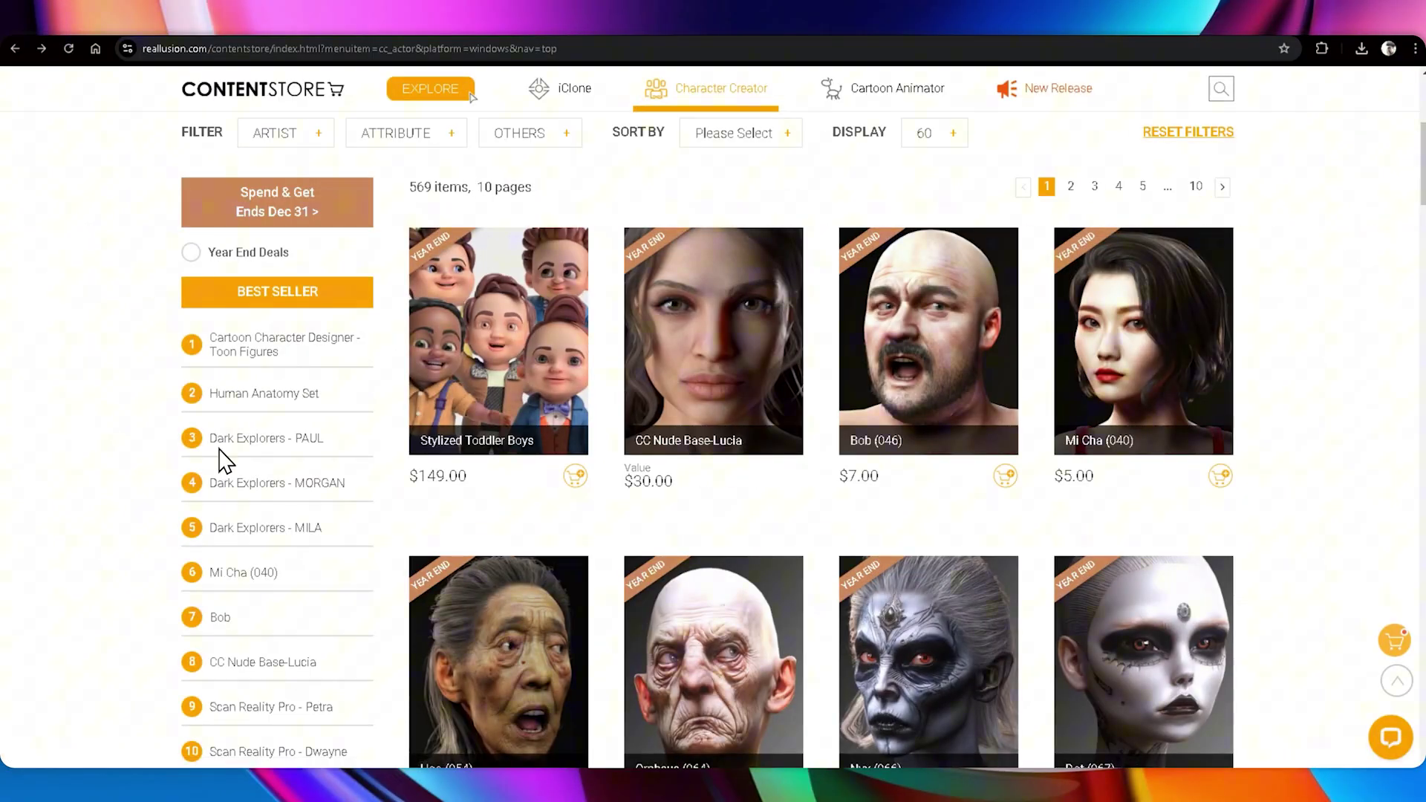
- Open the Bob pack from the Character Creator best sellers, read its description and view its enlarged preview images
{"action": "left_click", "coordinate": [222, 624]}
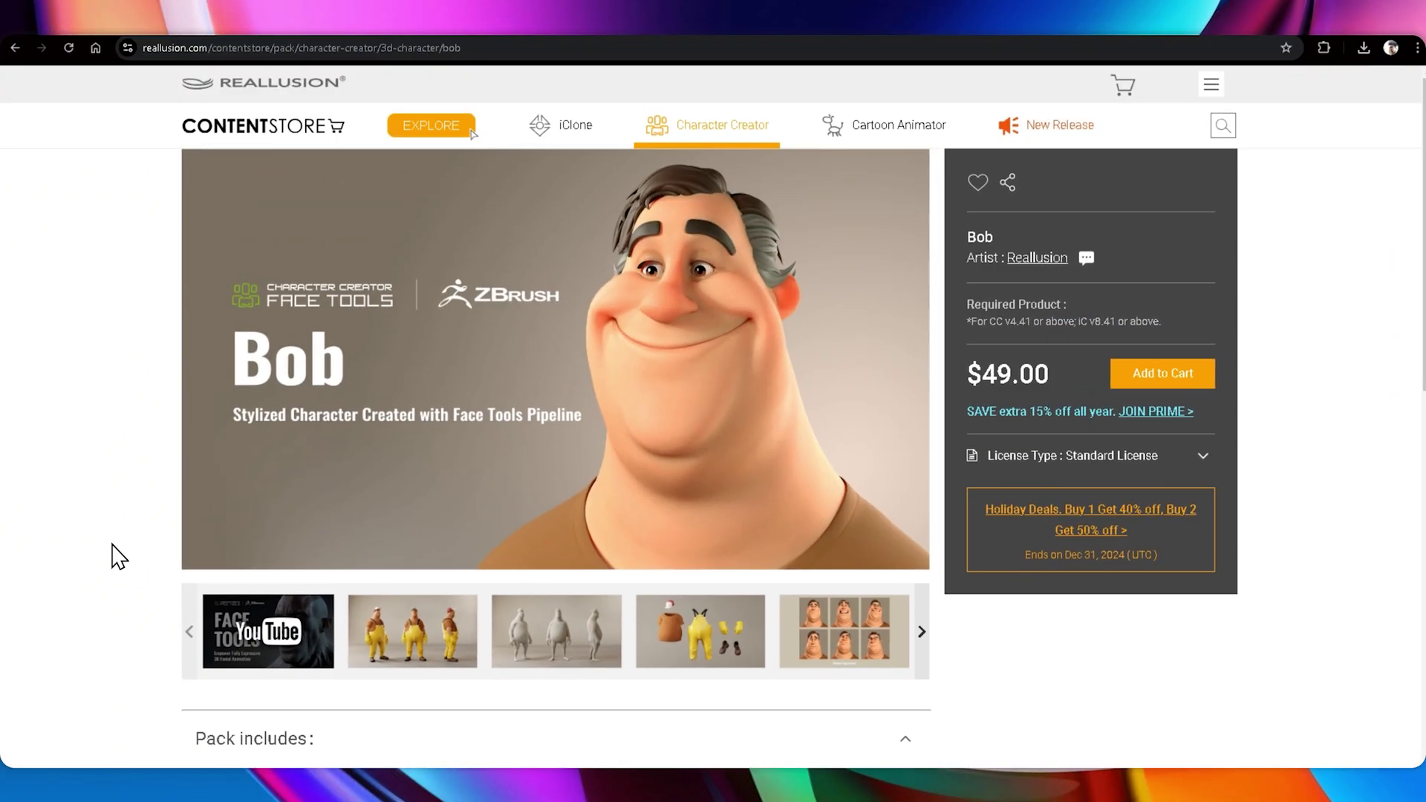
{"action": "scroll", "coordinate": [111, 554], "scroll_direction": "down", "scroll_amount": 7}
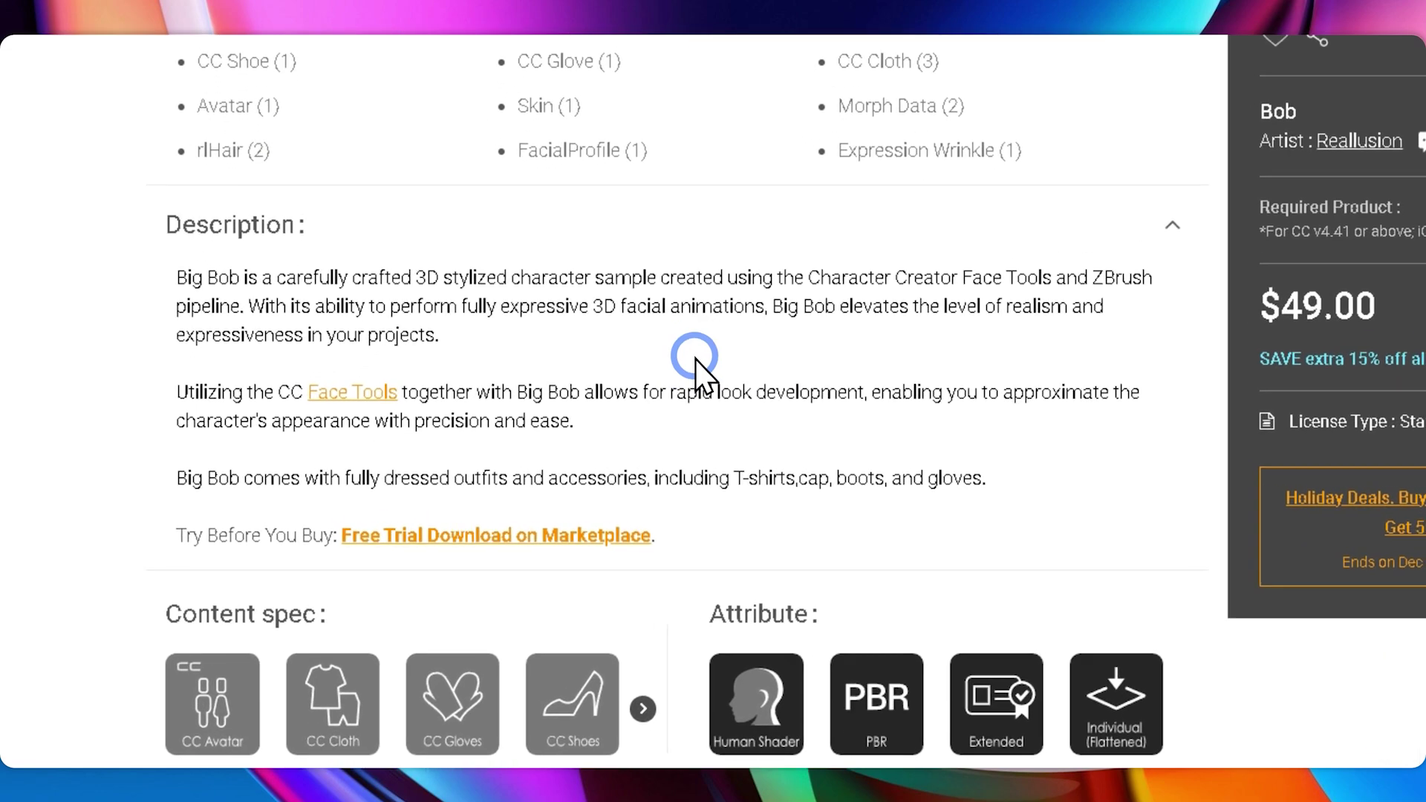
{"action": "scroll", "coordinate": [445, 413], "scroll_direction": "up", "scroll_amount": 5}
{"action": "left_click", "coordinate": [445, 410]}
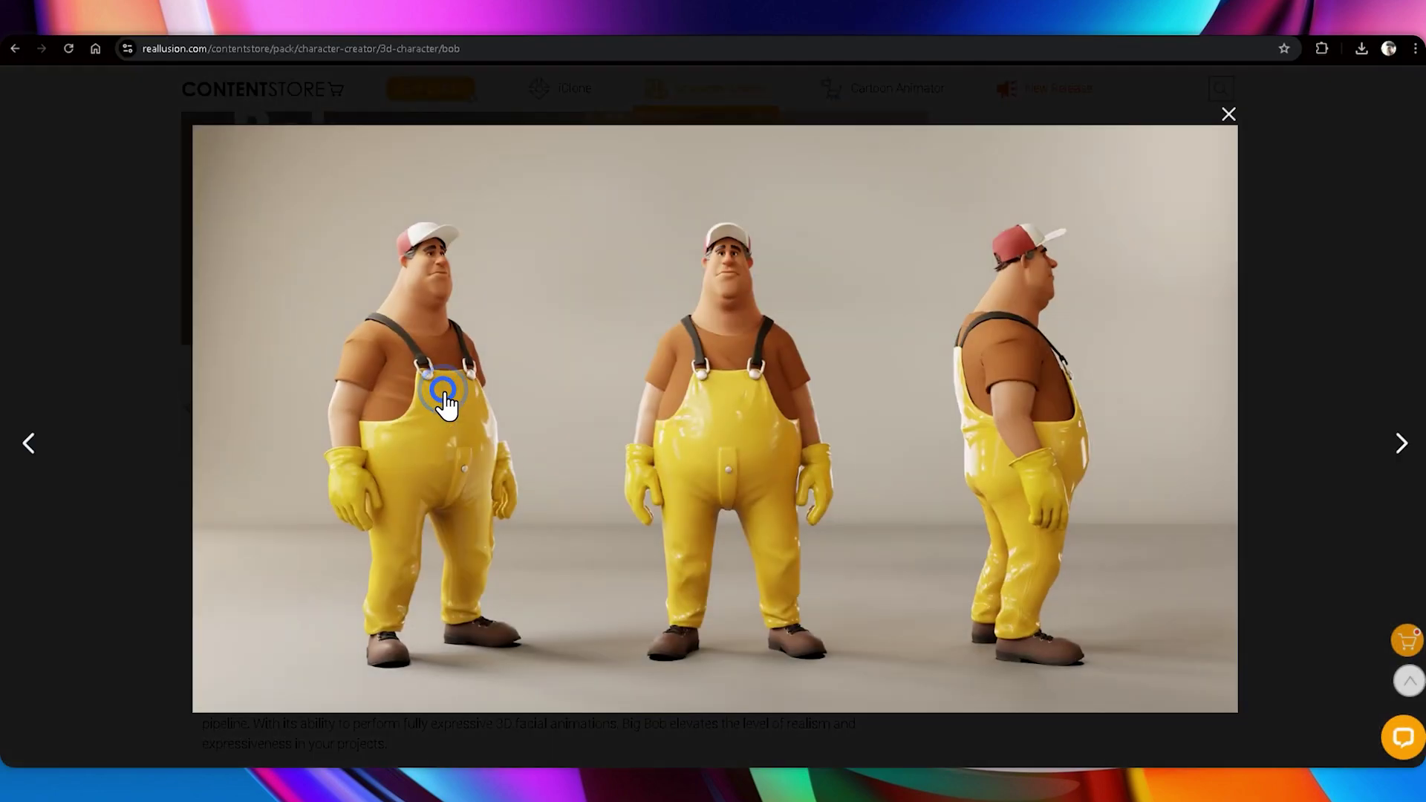
{"action": "left_click", "coordinate": [1401, 445]}
{"action": "left_click", "coordinate": [1400, 446]}
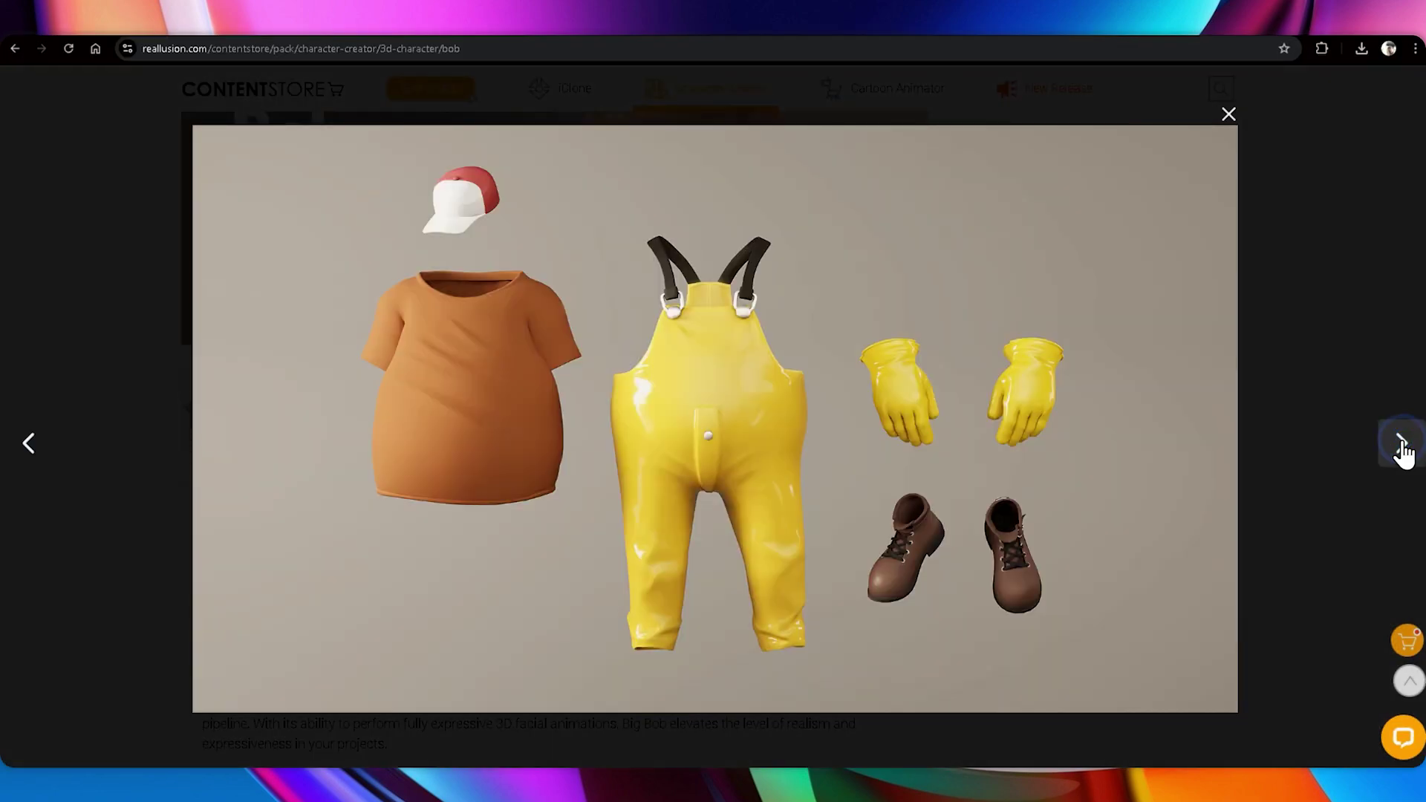
{"action": "left_click", "coordinate": [1400, 446]}
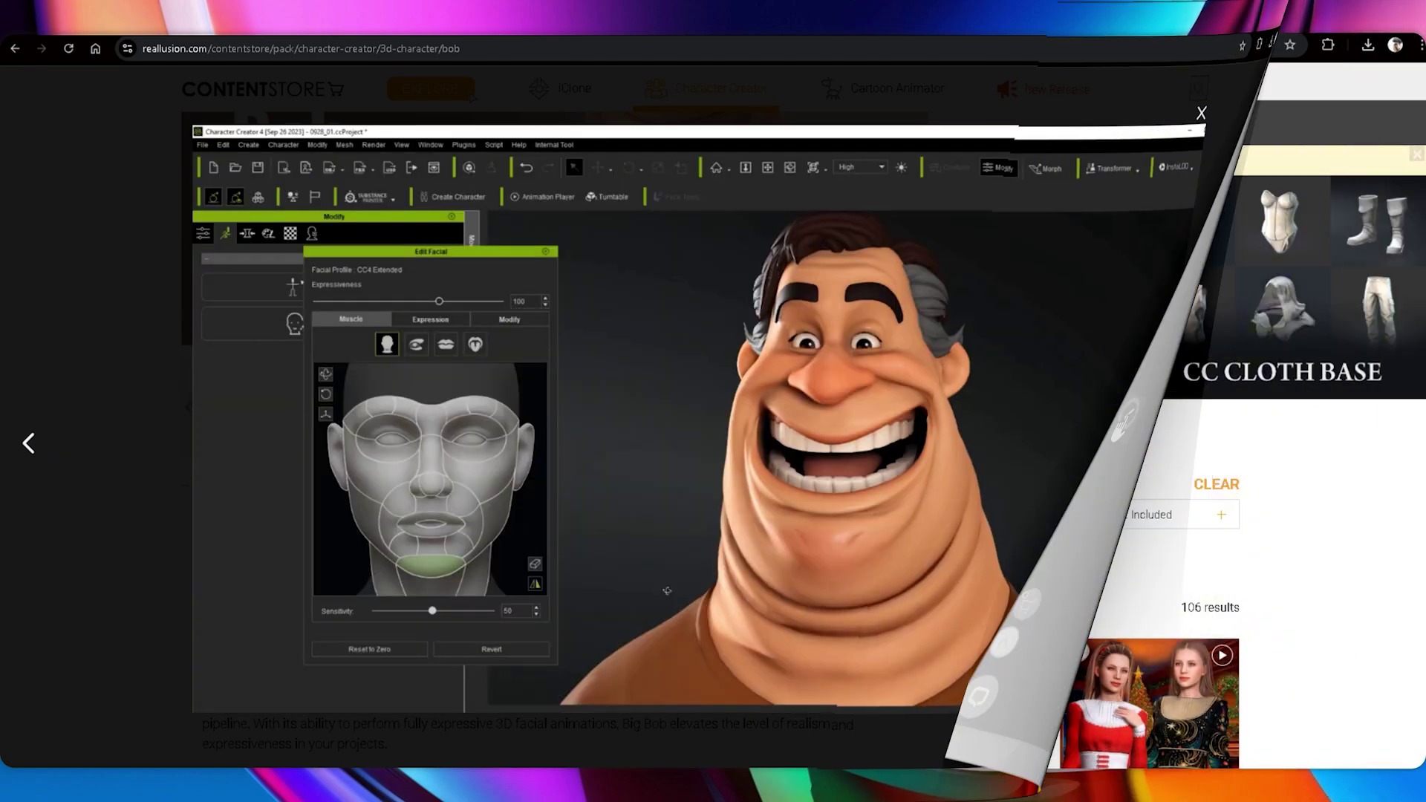
- Browse the Marketplace's top paid Character Creator outfits from the filtered artists, sorted by newest
{"action": "left_click", "coordinate": [1319, 505]}
{"action": "scroll", "coordinate": [1329, 525], "scroll_direction": "down", "scroll_amount": 2}
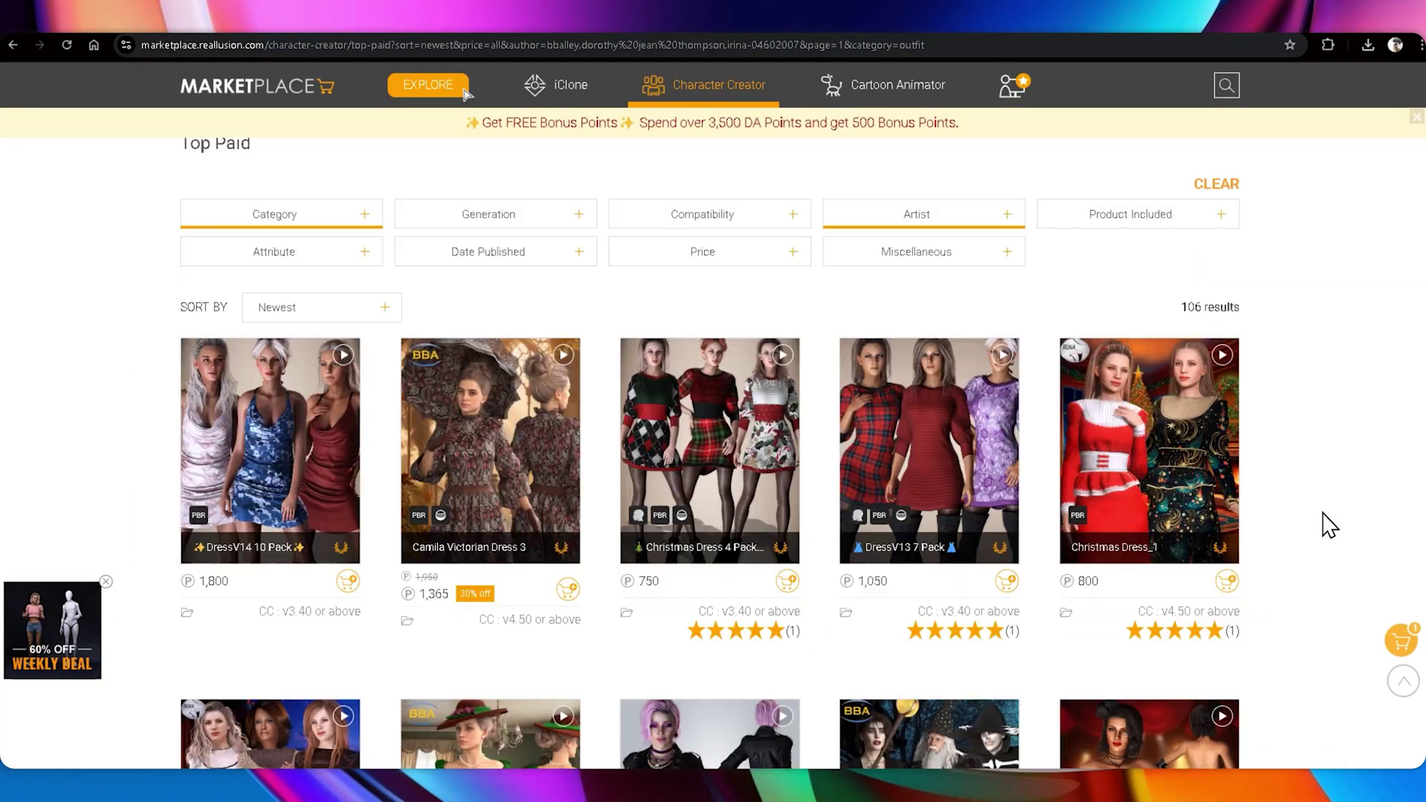
{"action": "scroll", "coordinate": [1329, 525], "scroll_direction": "down", "scroll_amount": 5}
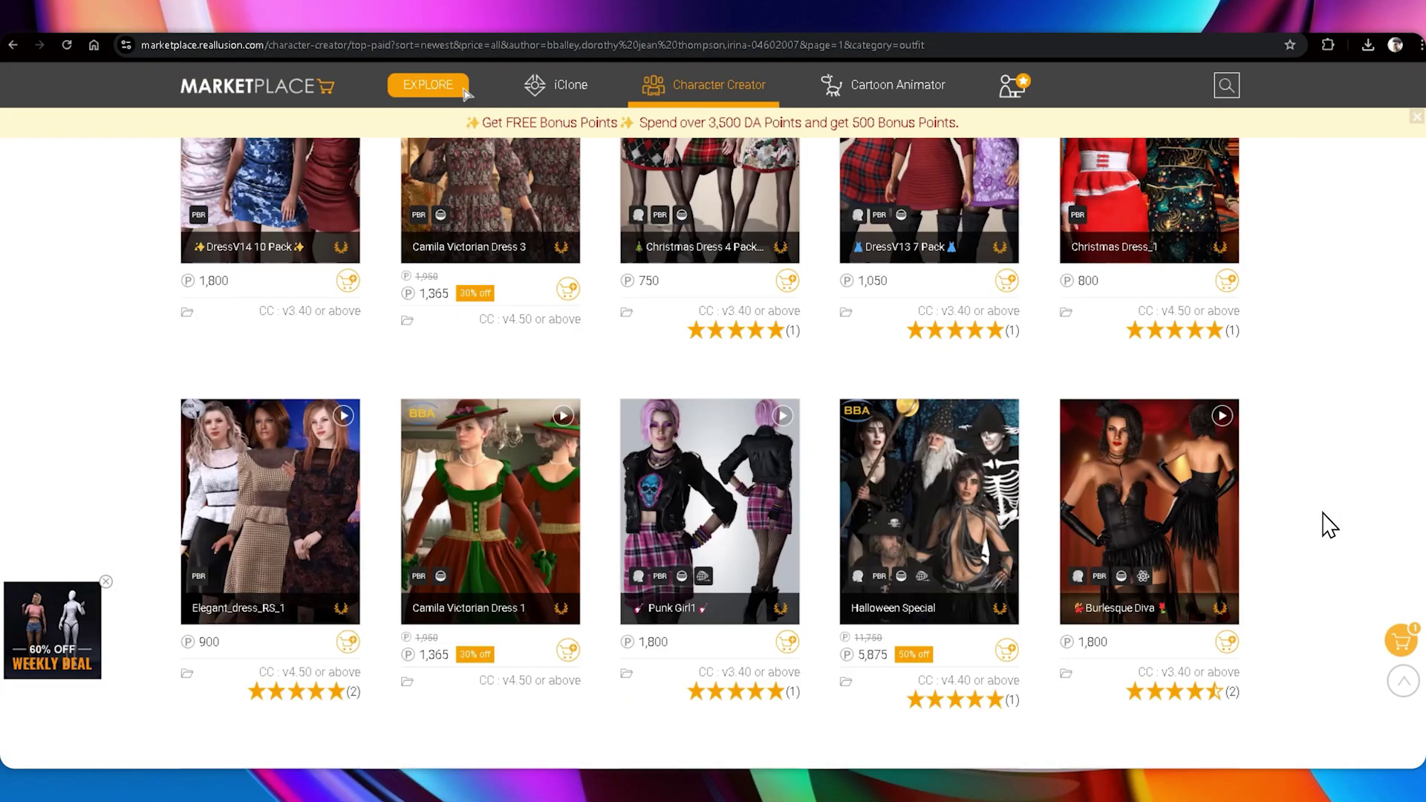
- View more of the filtered top paid outfits, and open and browse the Marketplace's new arrivals for Character Creator
{"action": "scroll", "coordinate": [1329, 525], "scroll_direction": "down", "scroll_amount": 4}
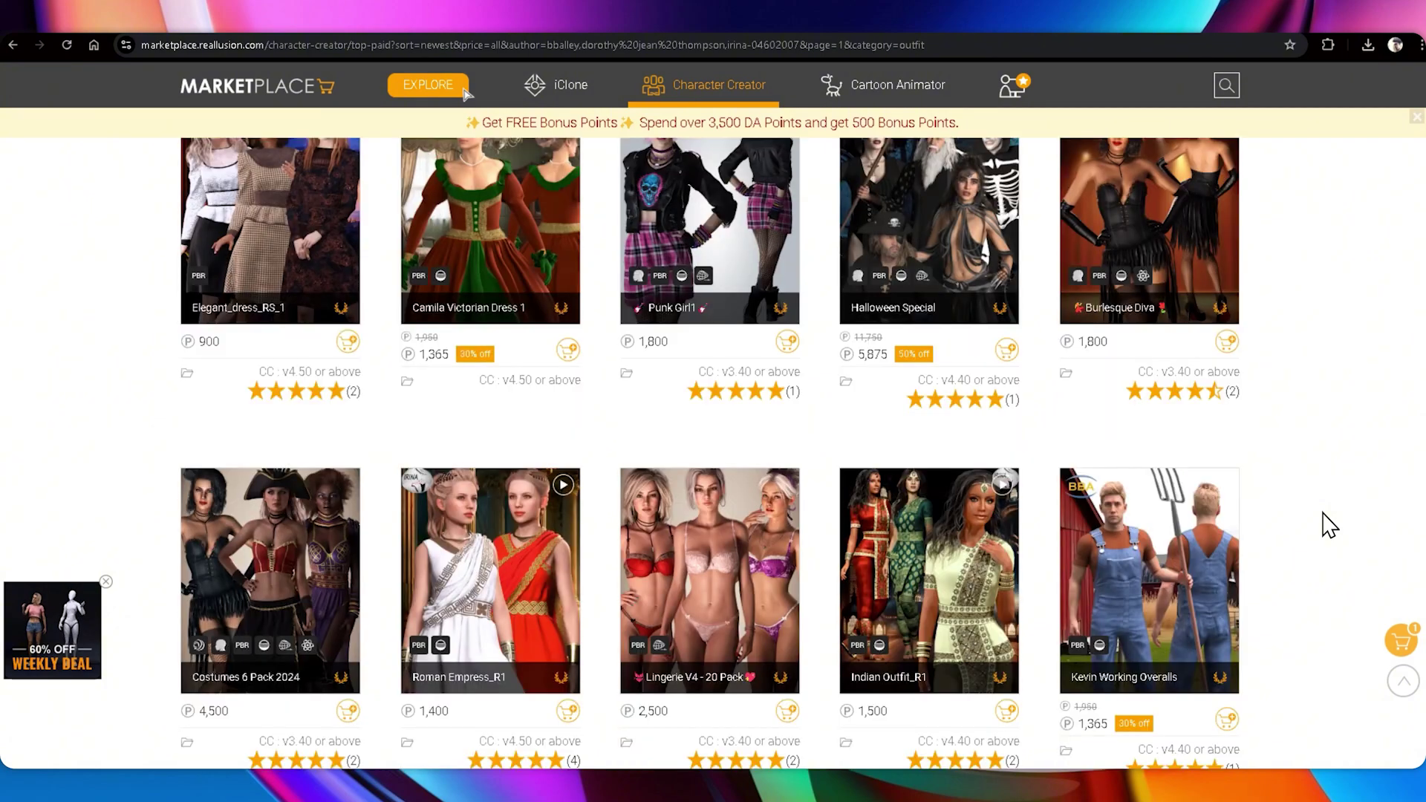
{"action": "scroll", "coordinate": [1329, 525], "scroll_direction": "down", "scroll_amount": 5}
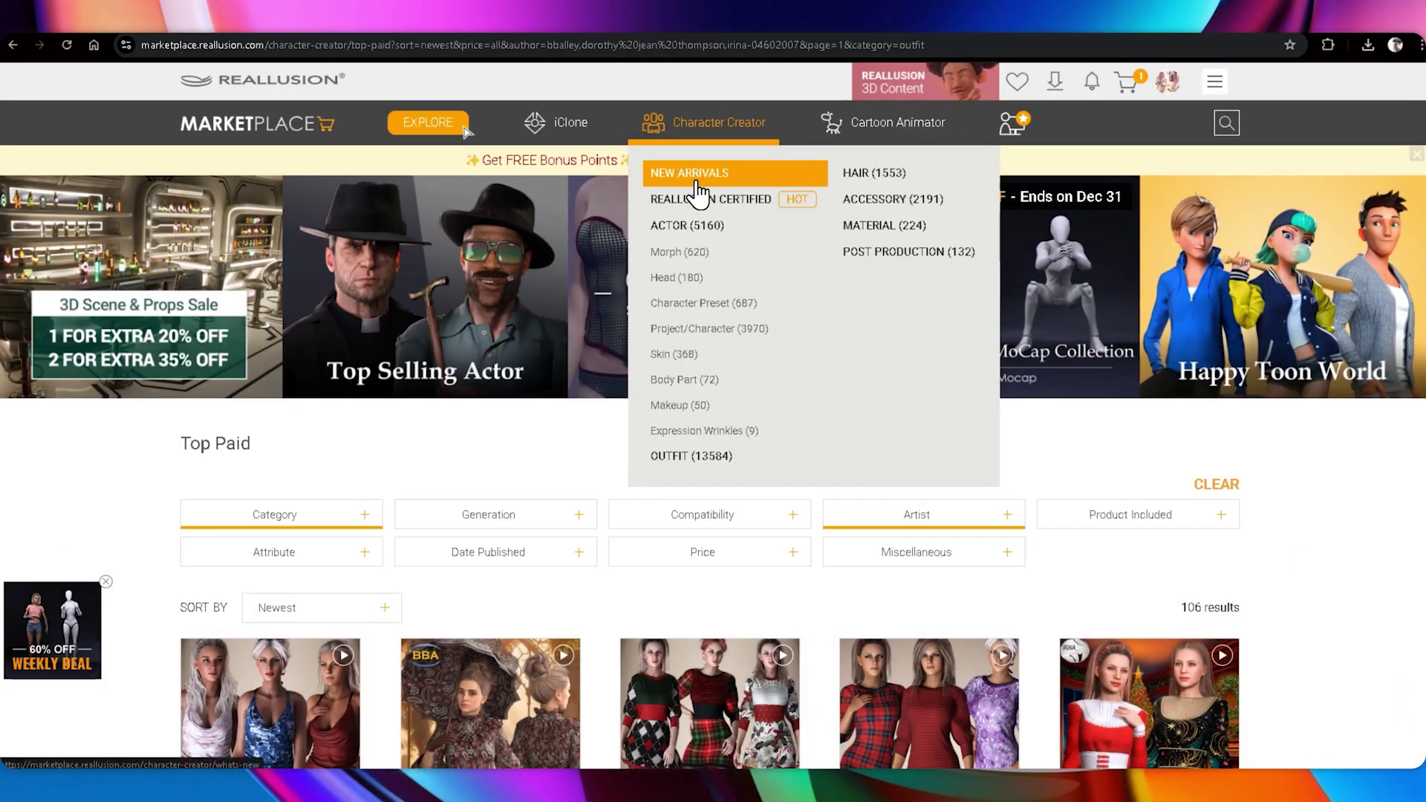
{"action": "left_click", "coordinate": [697, 176]}
{"action": "scroll", "coordinate": [110, 505], "scroll_direction": "down", "scroll_amount": 2}
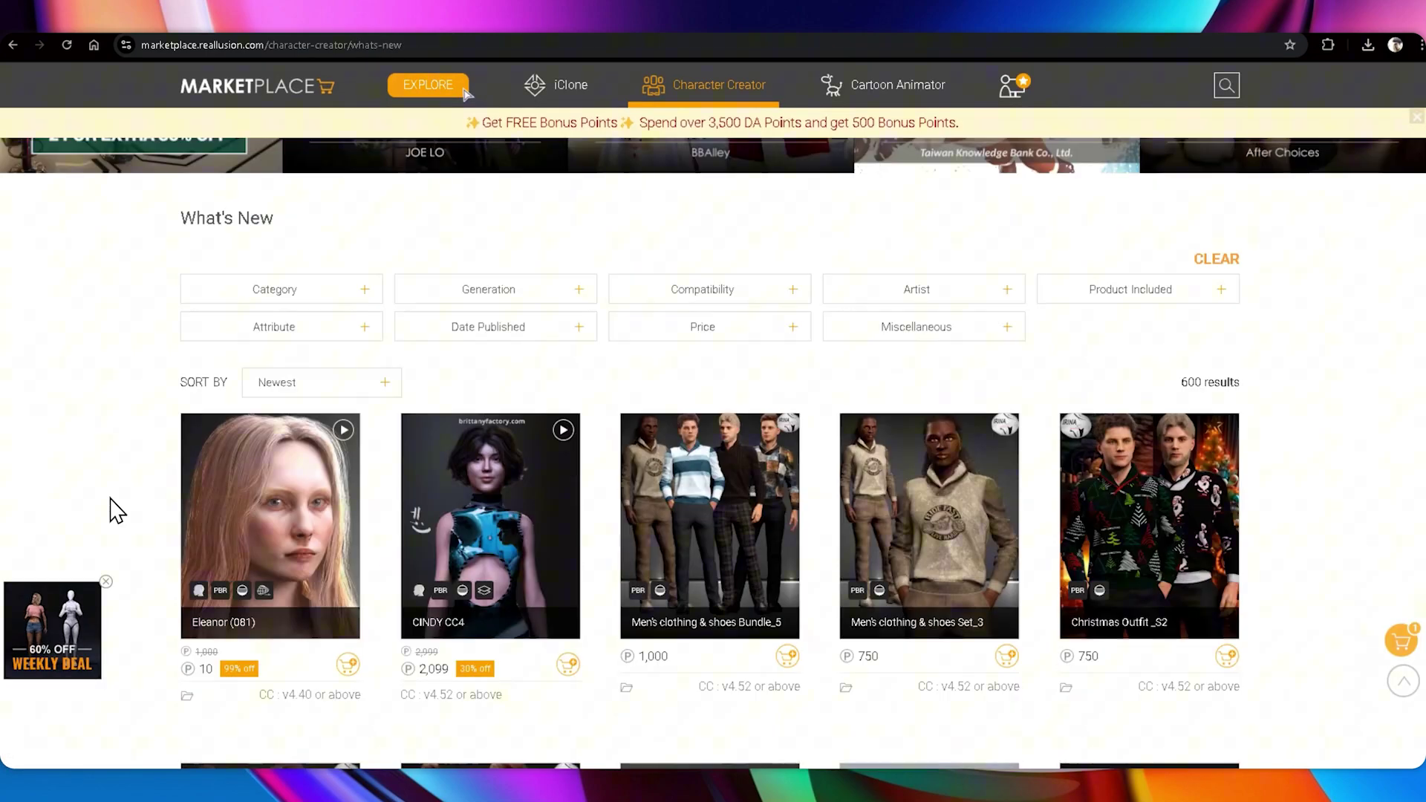
{"action": "scroll", "coordinate": [112, 511], "scroll_direction": "down", "scroll_amount": 8}
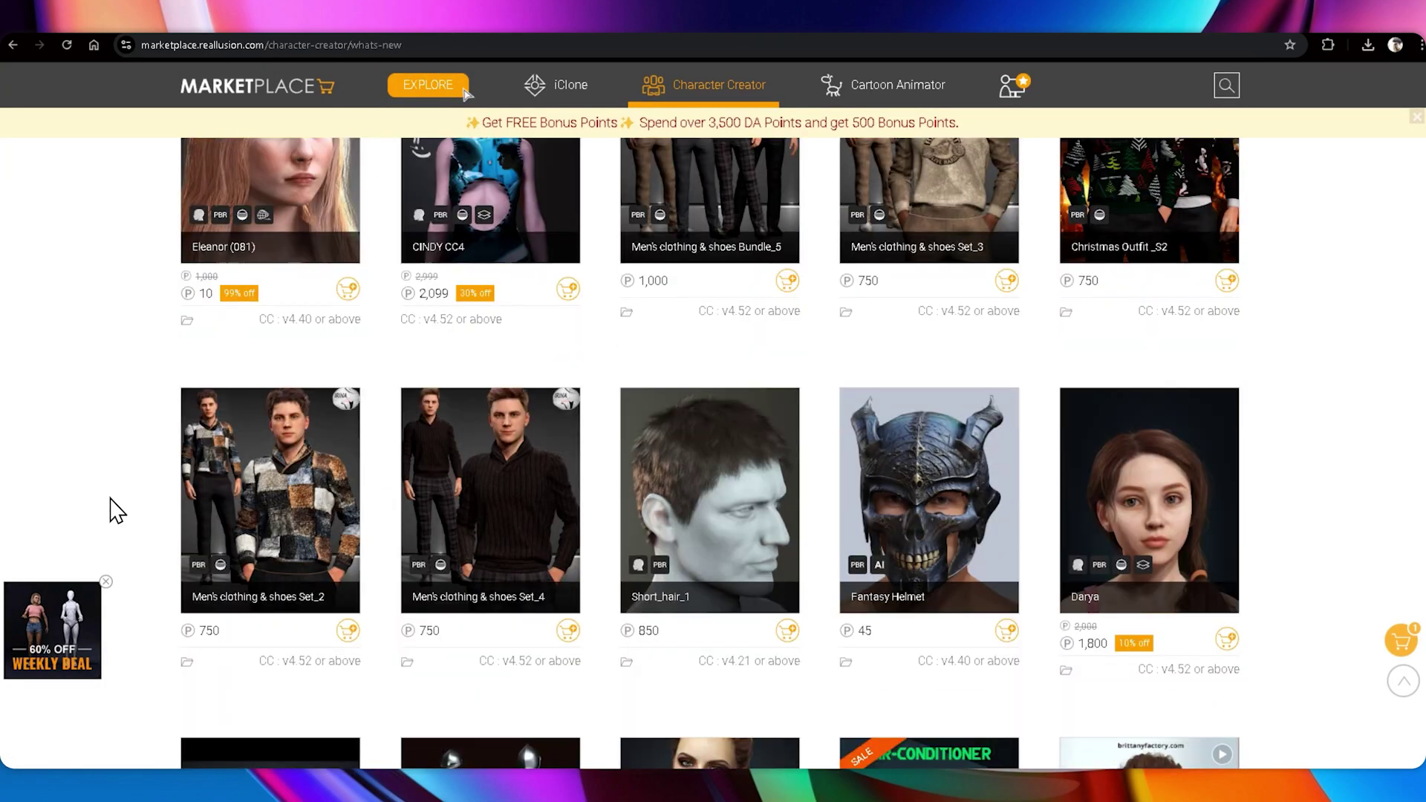
{"action": "scroll", "coordinate": [111, 499], "scroll_direction": "down", "scroll_amount": 2}
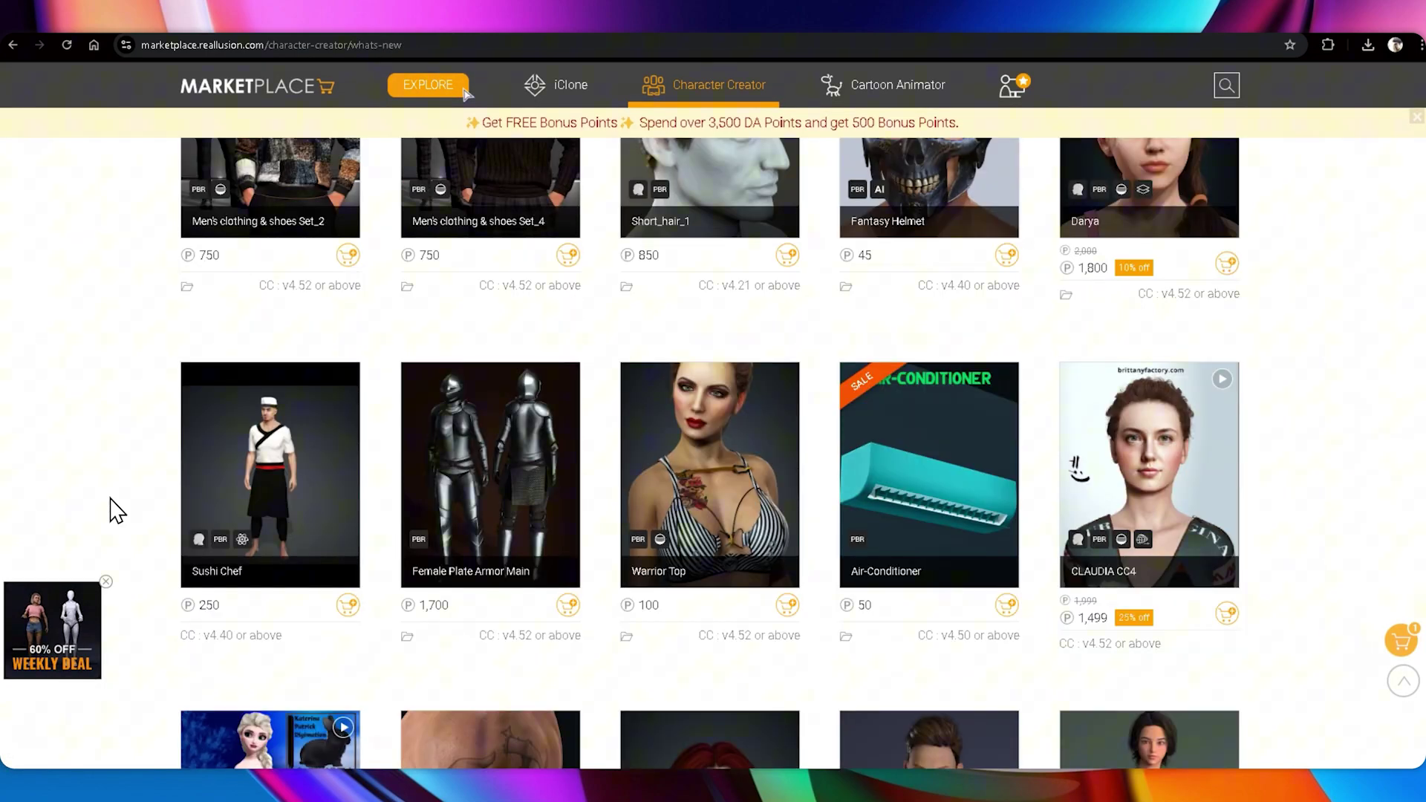
{"action": "scroll", "coordinate": [109, 510], "scroll_direction": "down", "scroll_amount": 2}
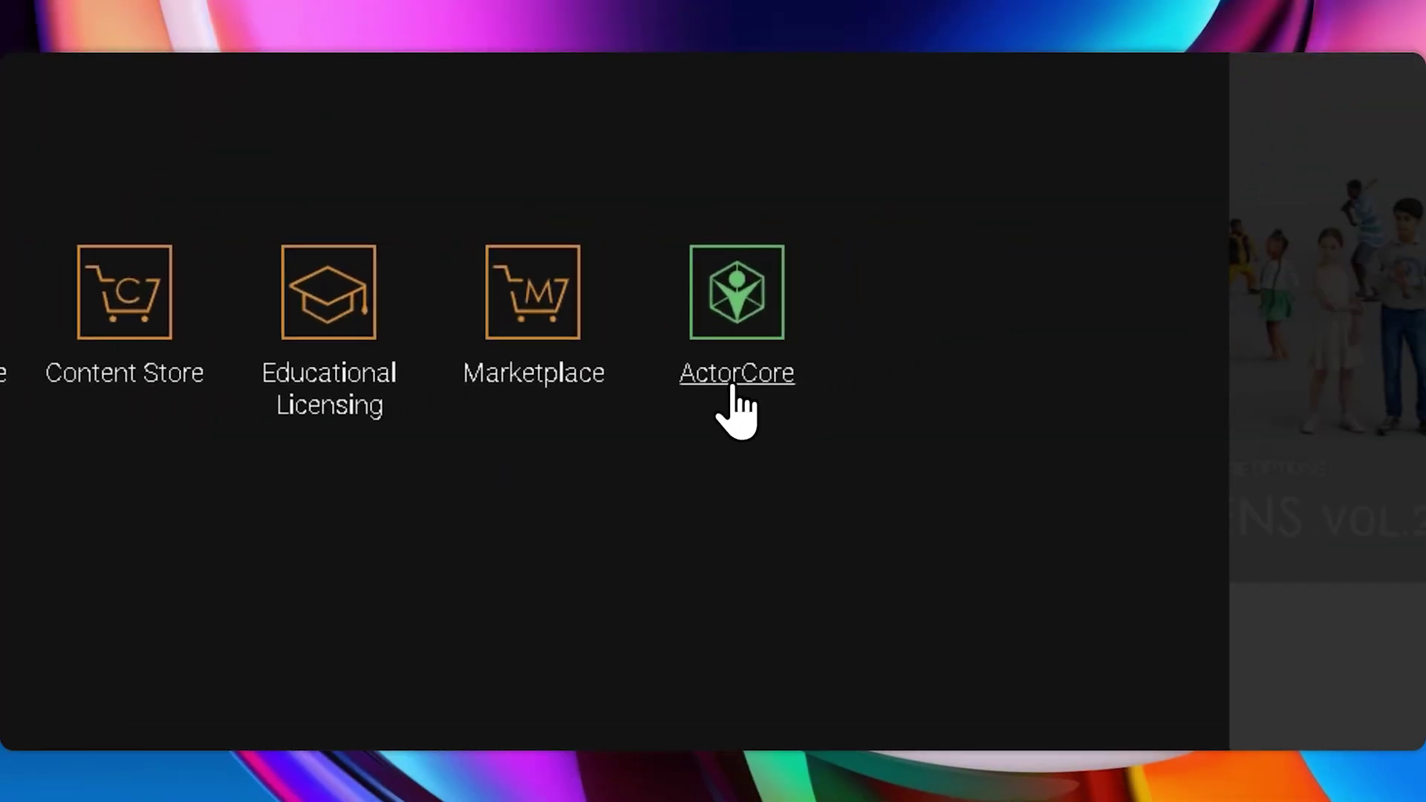
- Open the ActorCore site and look through its home page from the holiday deals and new releases to the multi-platform support section
{"action": "left_click", "coordinate": [732, 391]}
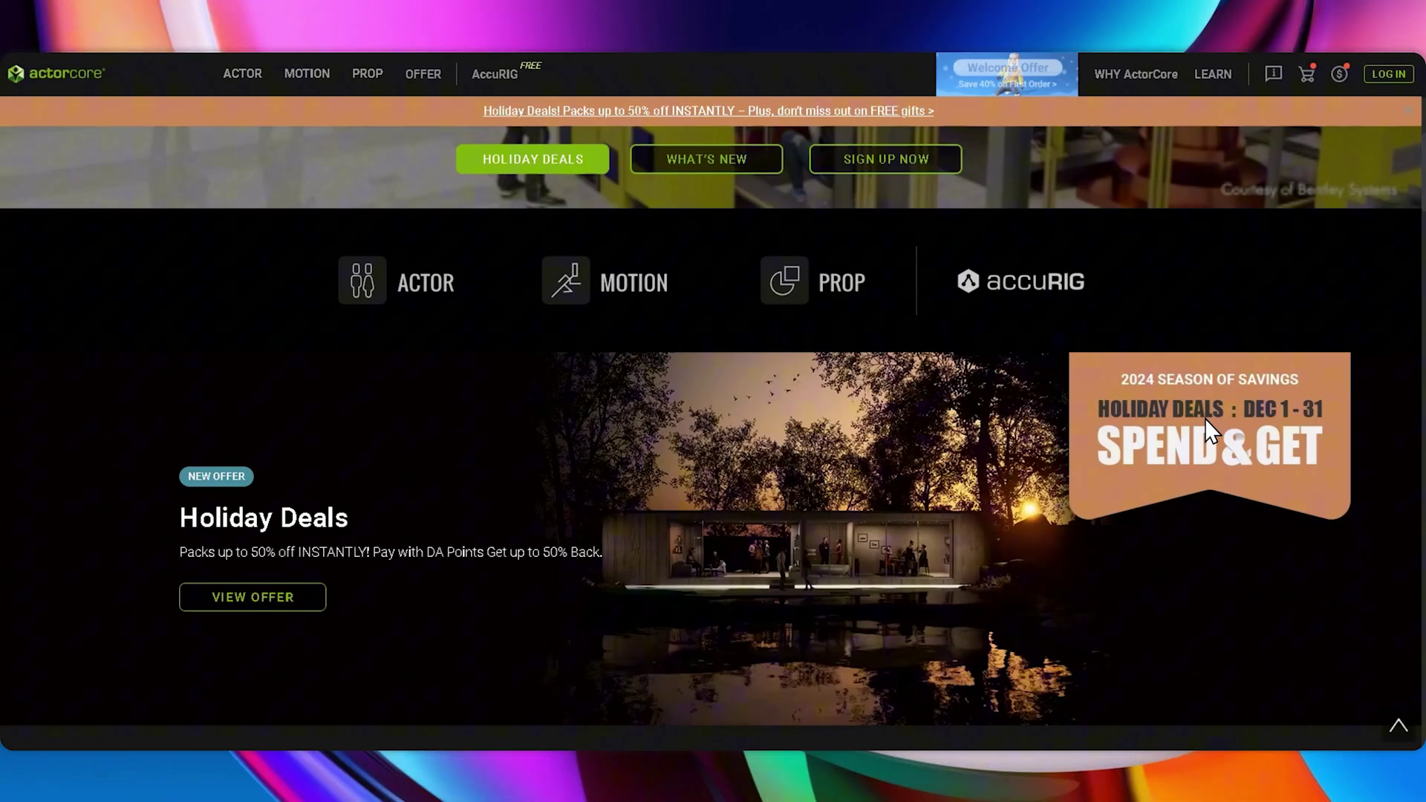
{"action": "scroll", "coordinate": [1204, 417], "scroll_direction": "down", "scroll_amount": 3}
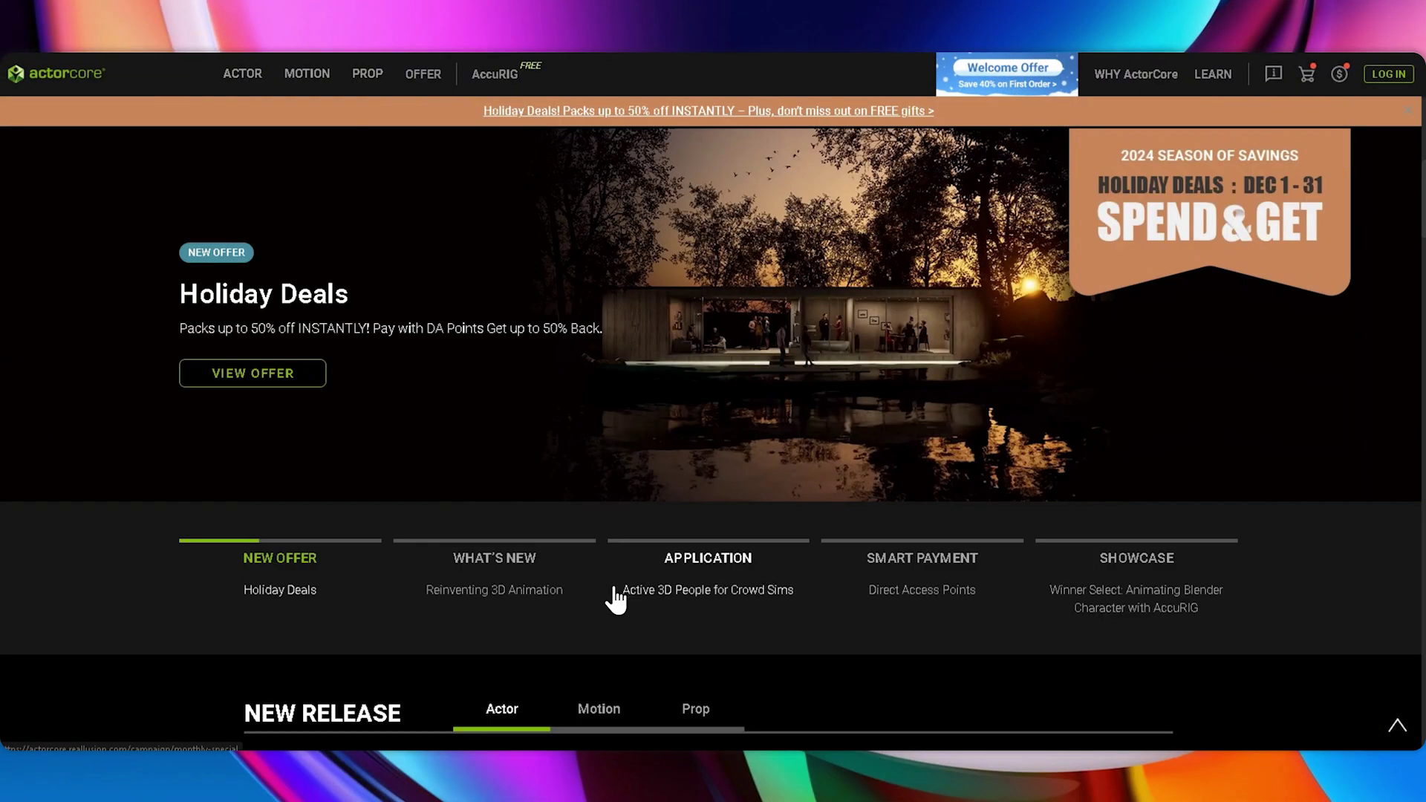
{"action": "scroll", "coordinate": [913, 576], "scroll_direction": "down", "scroll_amount": 7}
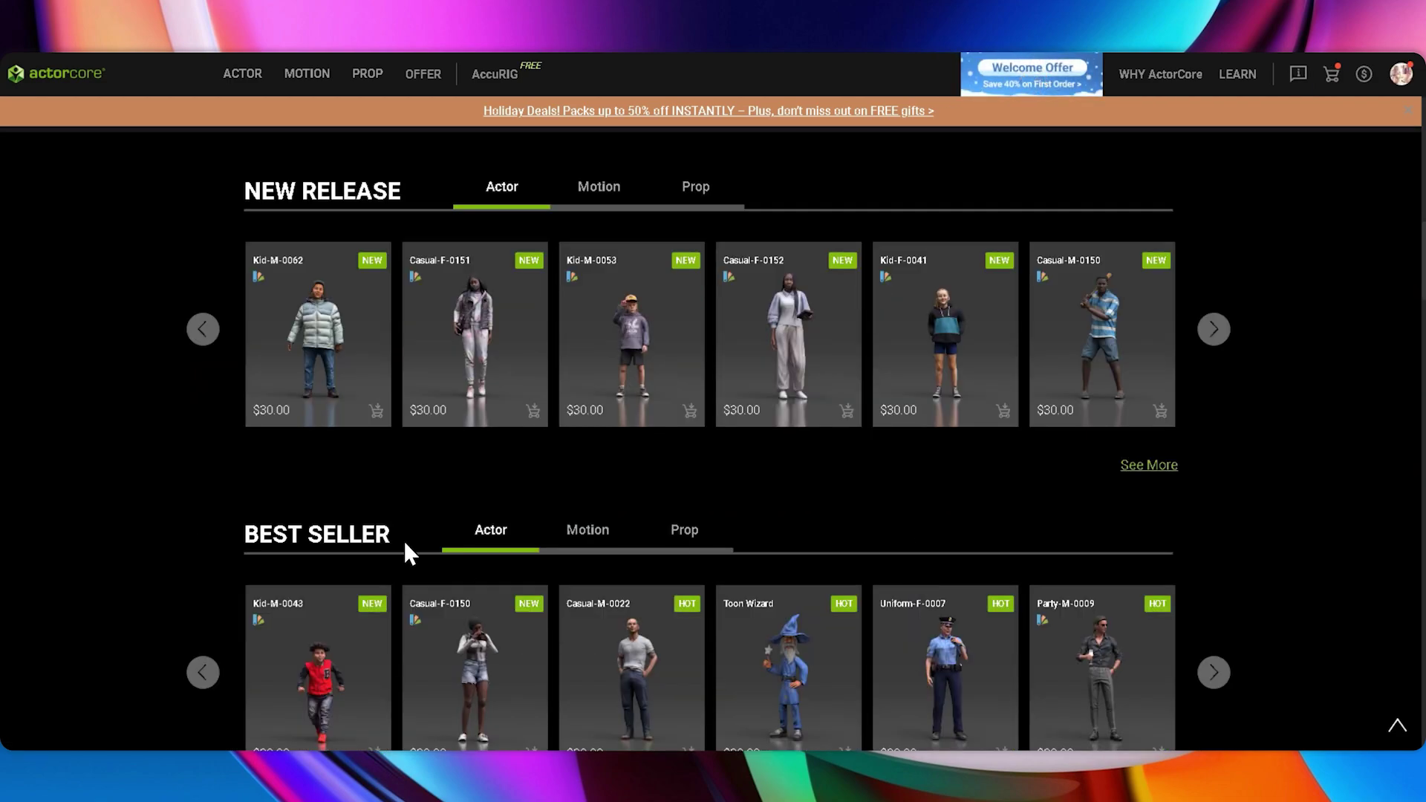
{"action": "scroll", "coordinate": [197, 547], "scroll_direction": "down", "scroll_amount": 8}
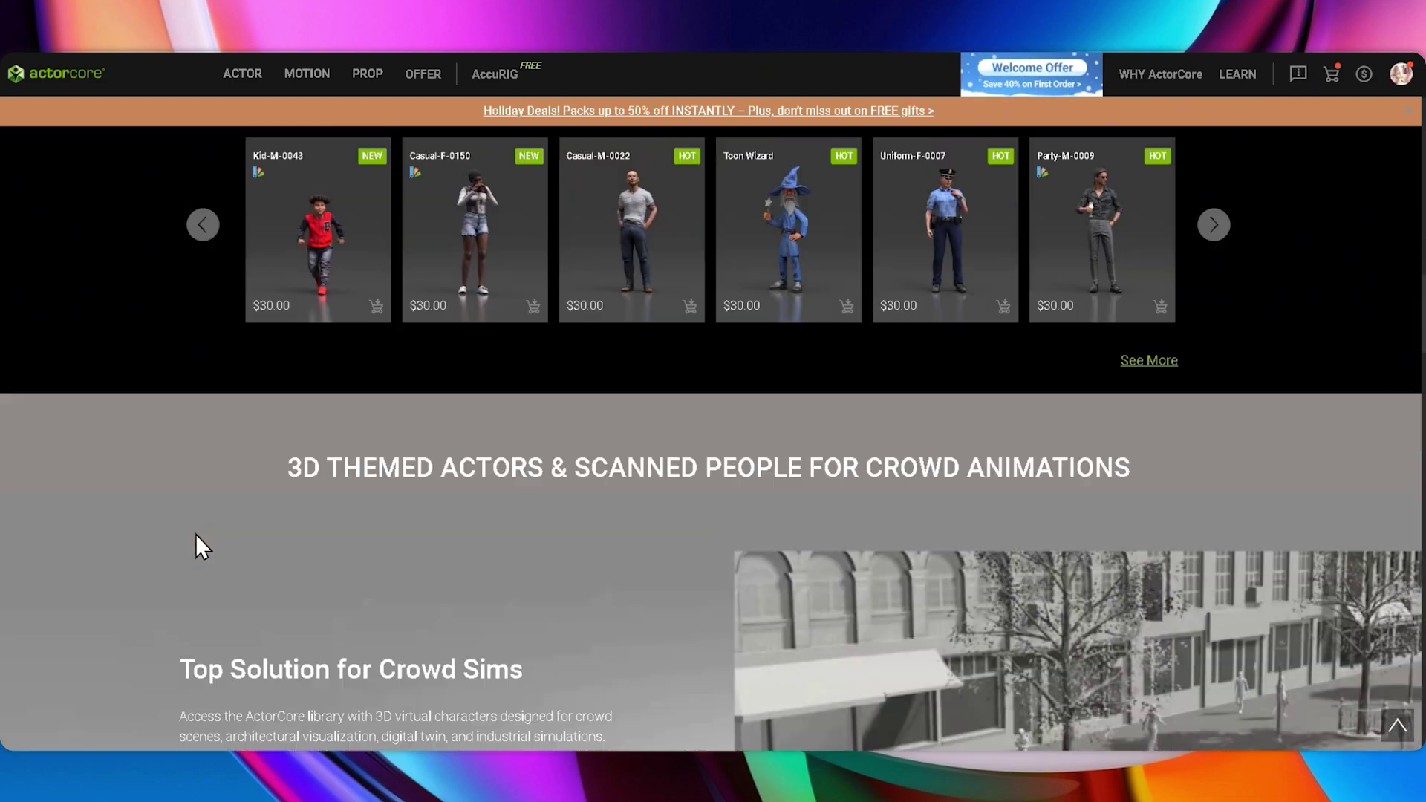
{"action": "scroll", "coordinate": [195, 533], "scroll_direction": "down", "scroll_amount": 4}
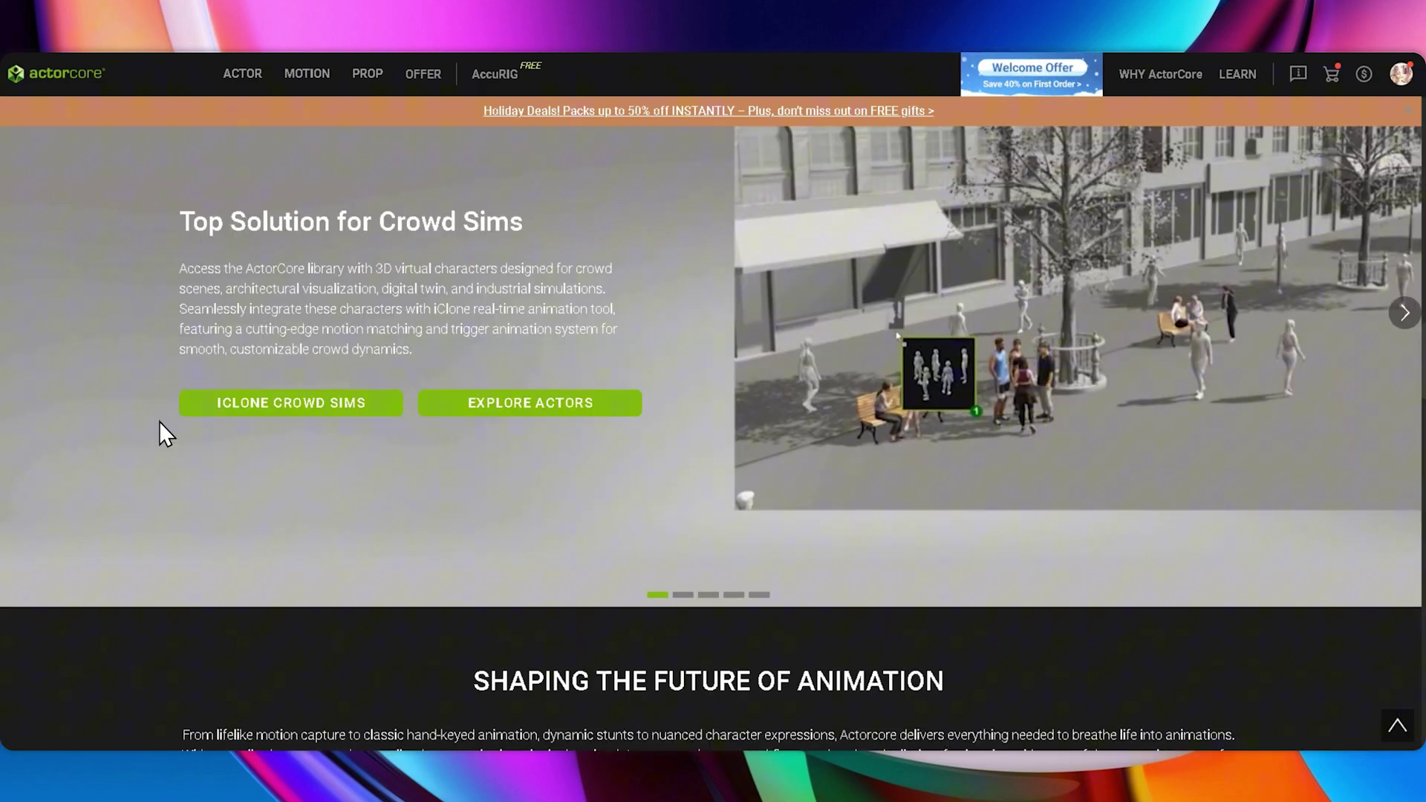
{"action": "scroll", "coordinate": [119, 355], "scroll_direction": "down", "scroll_amount": 7}
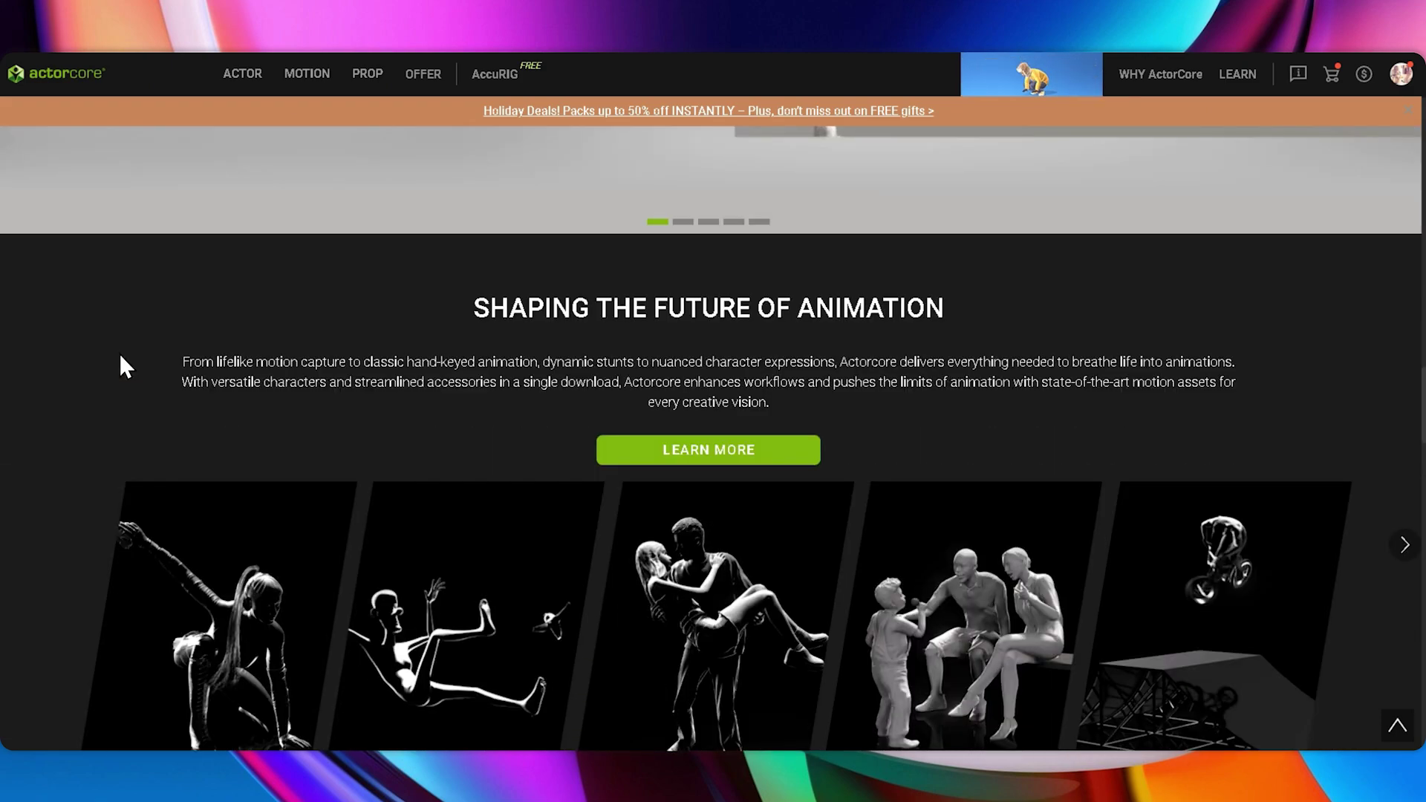
{"action": "scroll", "coordinate": [91, 379], "scroll_direction": "down", "scroll_amount": 4}
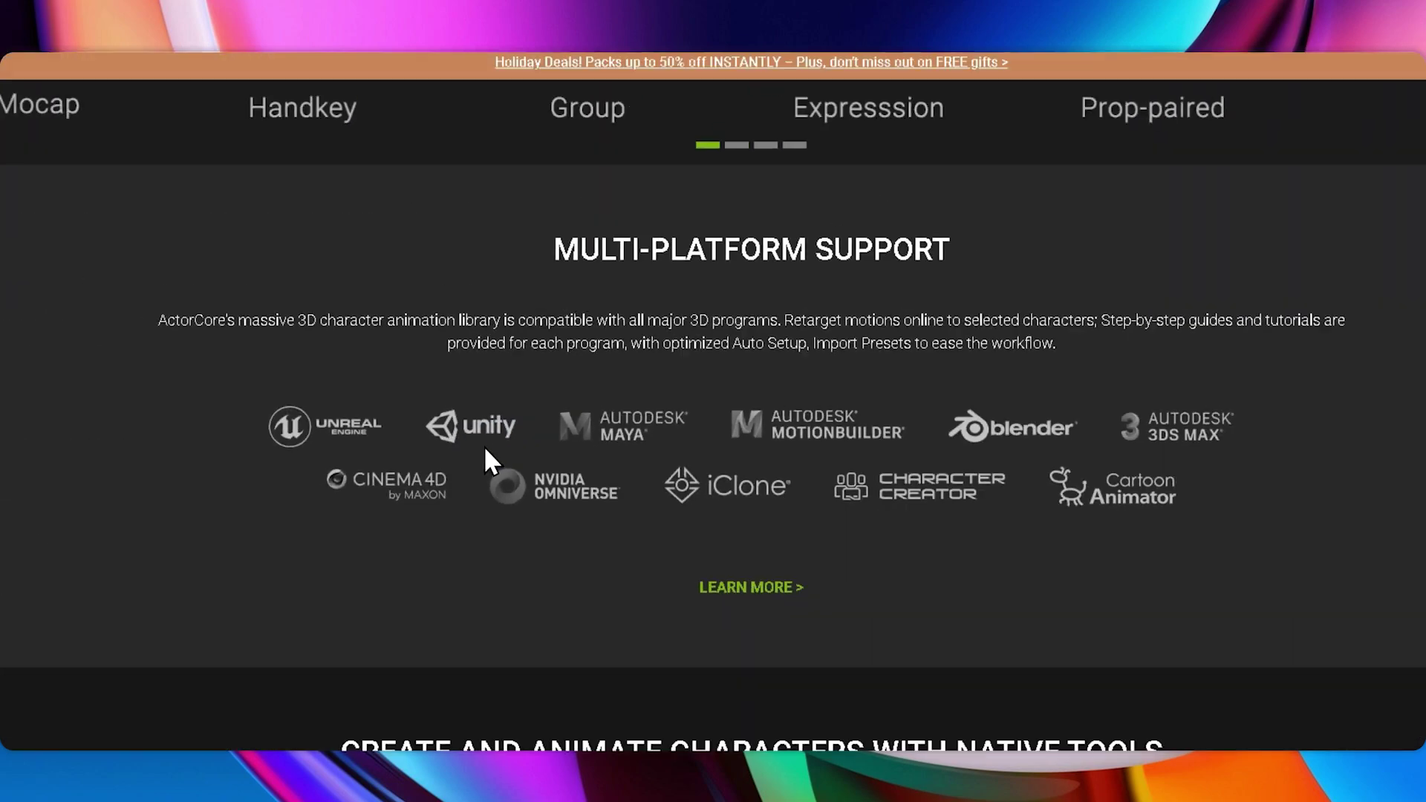
{"action": "left_click", "coordinate": [736, 498]}
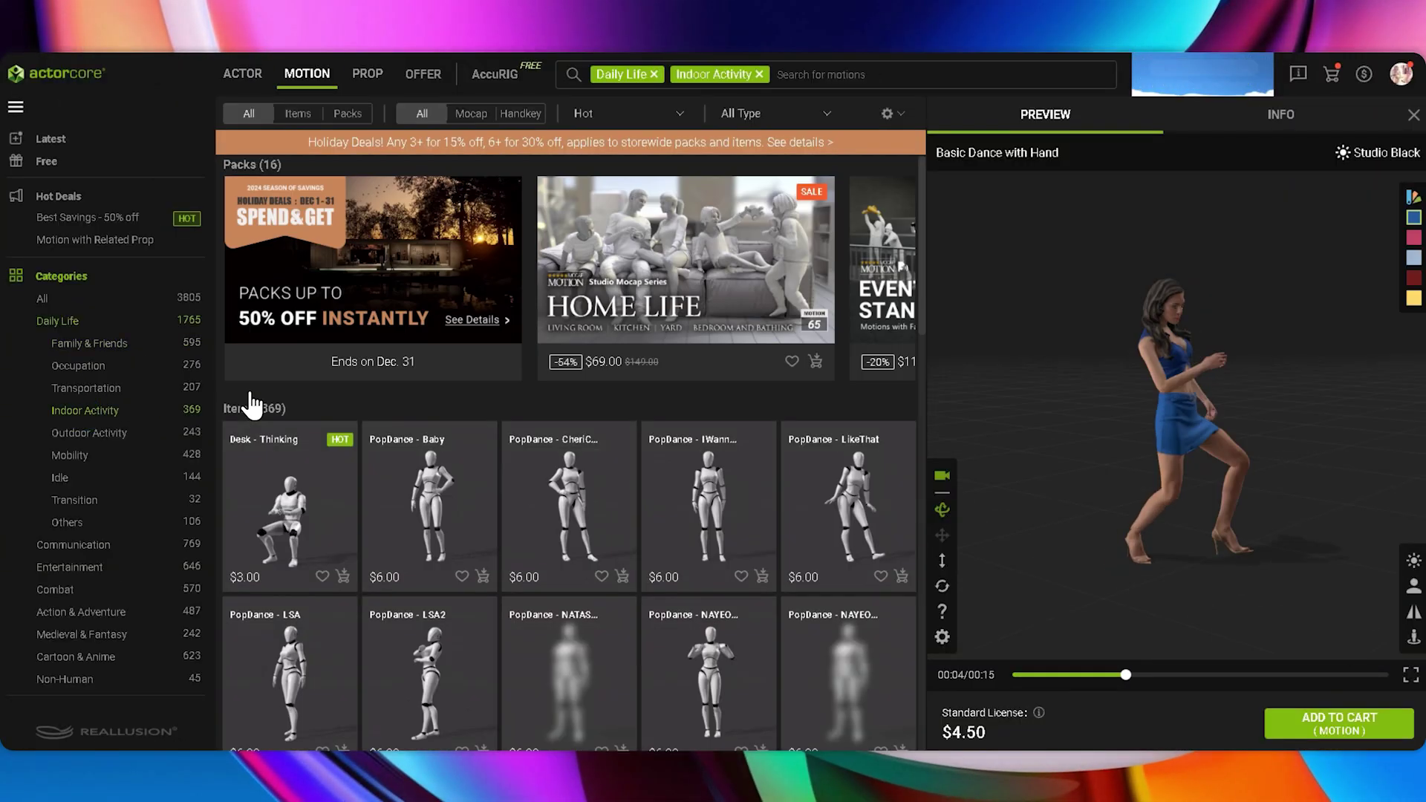
- Browse ActorCore's Indoor Activity motions under Daily Life and enlarge the motion preview to full screen
{"action": "scroll", "coordinate": [569, 445], "scroll_direction": "down", "scroll_amount": 2}
{"action": "left_click", "coordinate": [569, 349]}
{"action": "left_click", "coordinate": [1410, 675]}
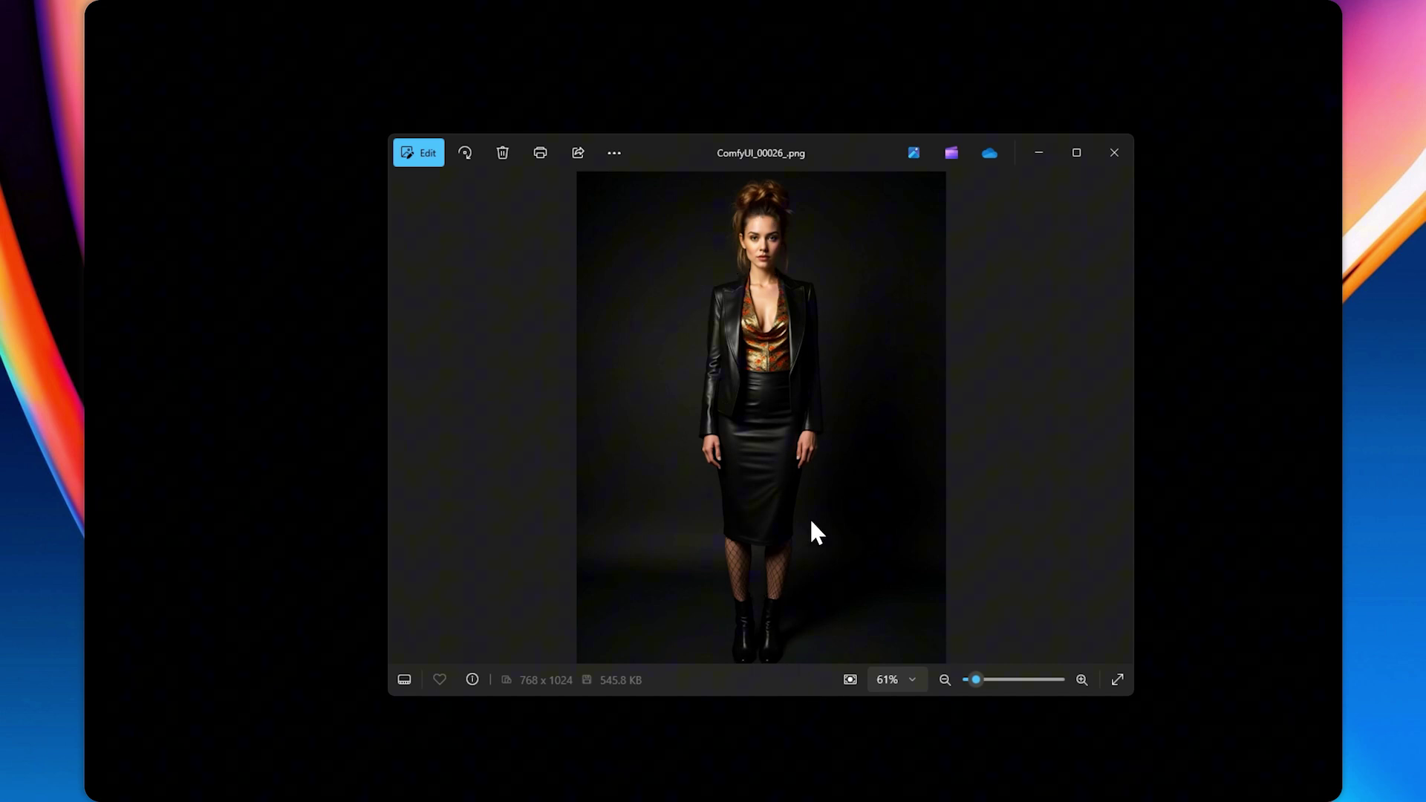
- Crop the jacket, skirt, cowl-neck top and shoes out of ComfyUI_00026_.png as separate reference images
{"action": "left_click_drag", "start_coordinate": [671, 270], "coordinate": [834, 451]}
{"action": "left_click_drag", "start_coordinate": [675, 360], "coordinate": [853, 560]}
{"action": "left_click_drag", "start_coordinate": [725, 276], "coordinate": [787, 389]}
{"action": "left_click_drag", "start_coordinate": [700, 509], "coordinate": [853, 684]}
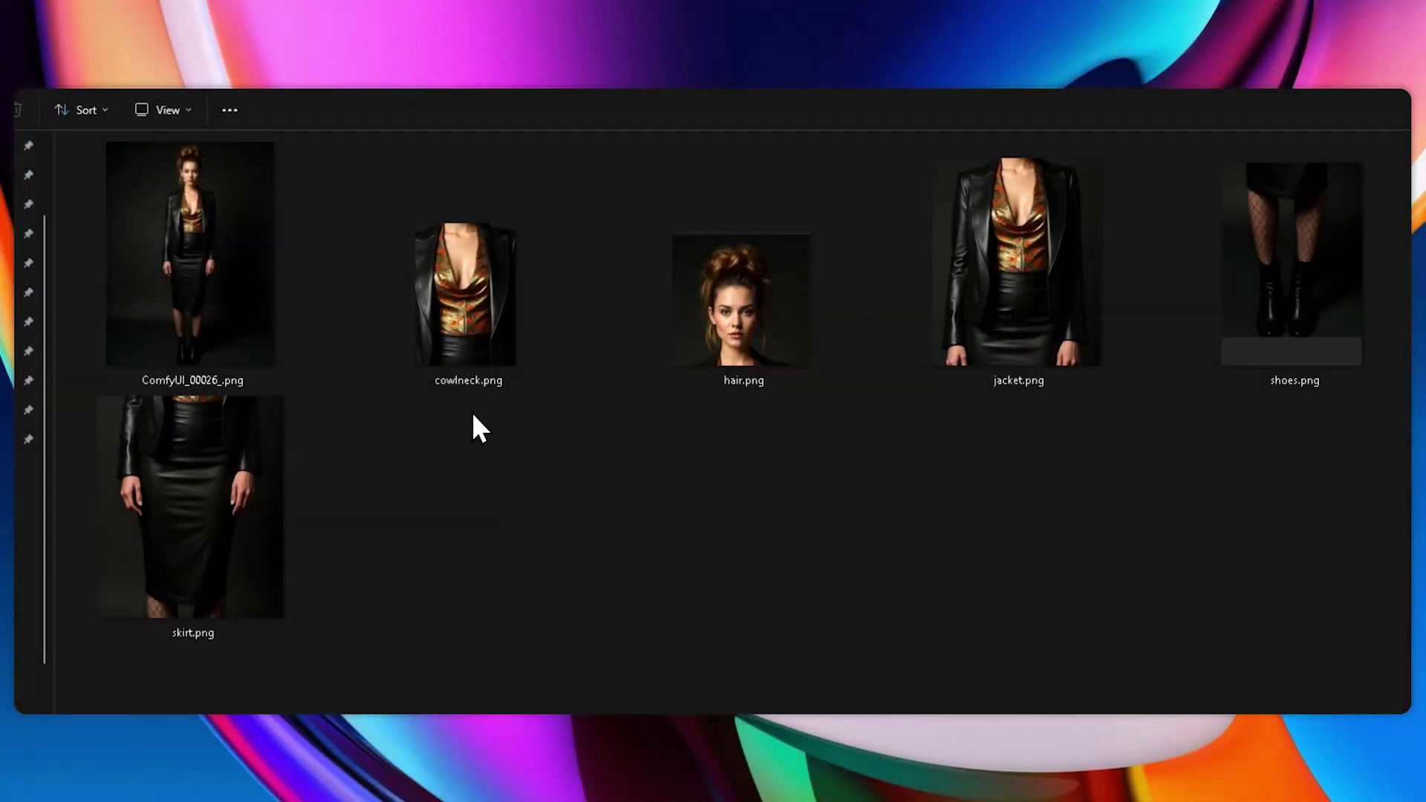
{"action": "left_click", "coordinate": [1292, 282]}
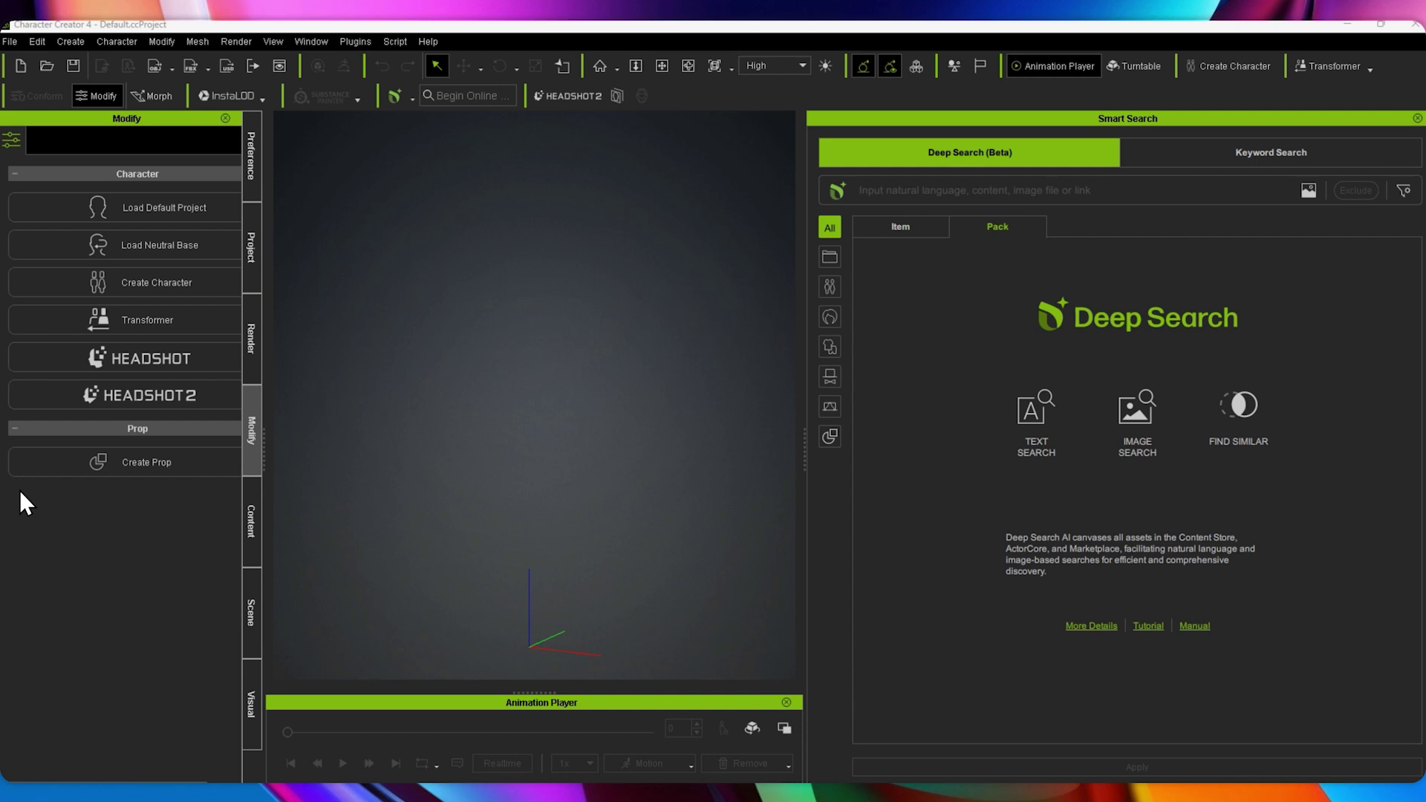
- Run a Deep Search in Character Creator with hair.png, restrict it to actor characters and browse the matching packs
{"action": "left_click_drag", "start_coordinate": [1154, 421], "coordinate": [1030, 345]}
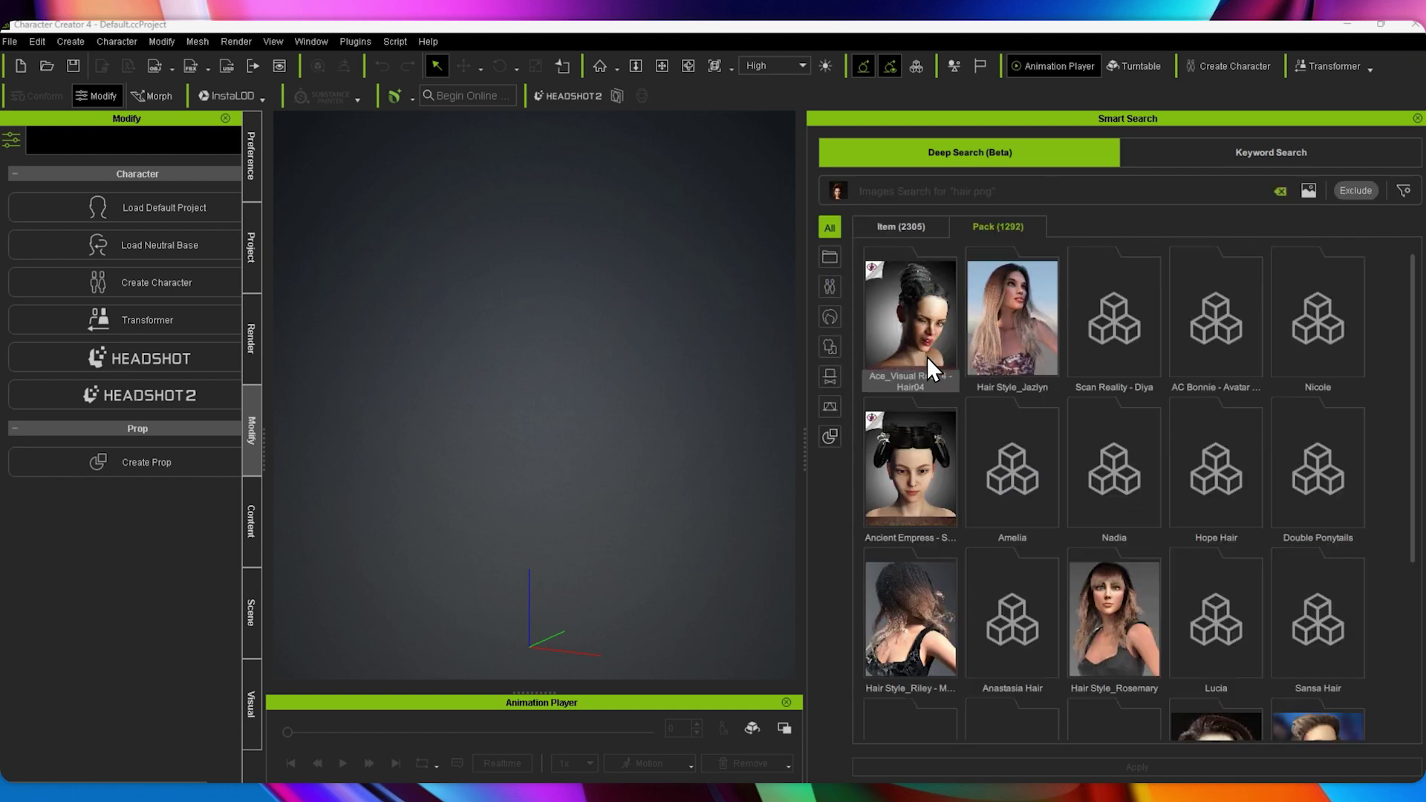
{"action": "left_click", "coordinate": [830, 278]}
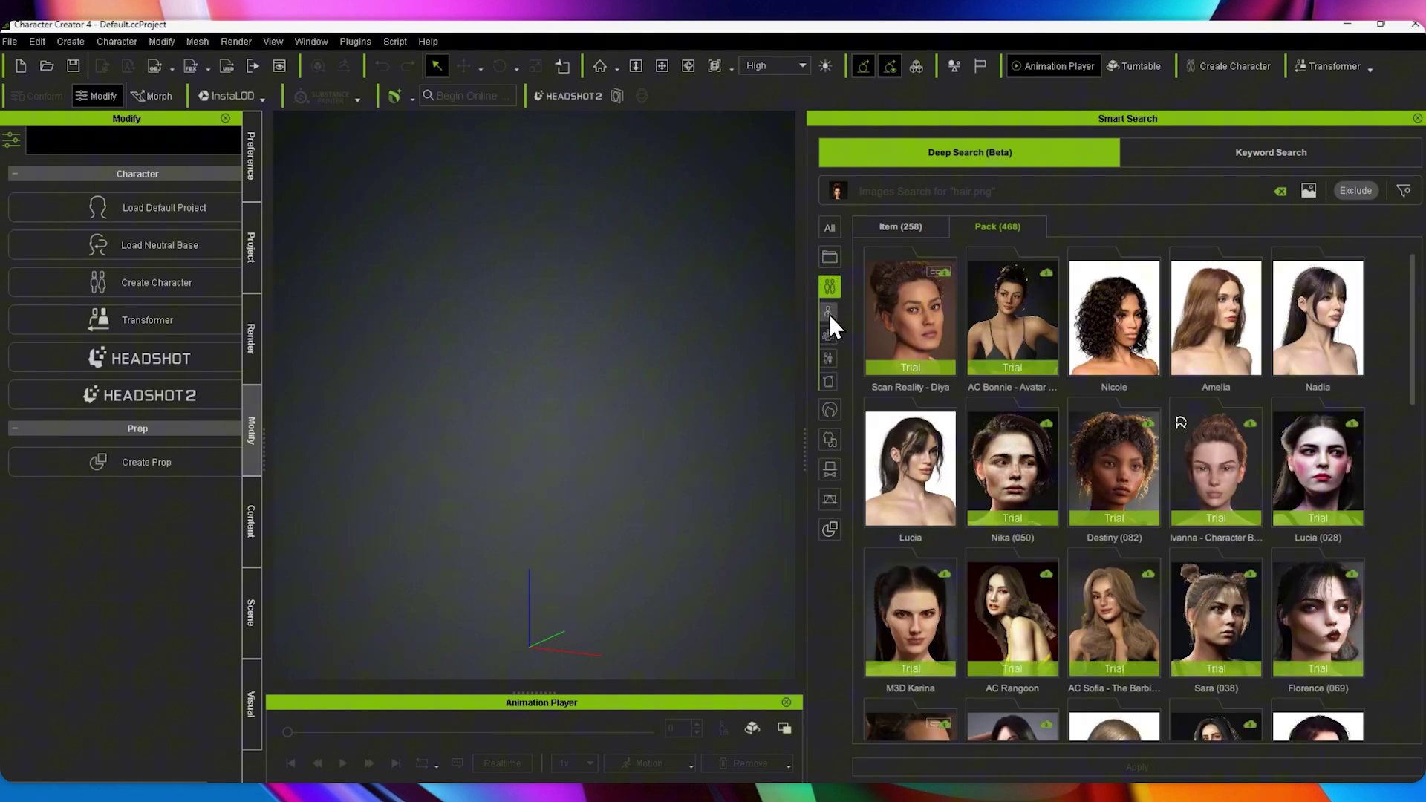
{"action": "left_click", "coordinate": [826, 311]}
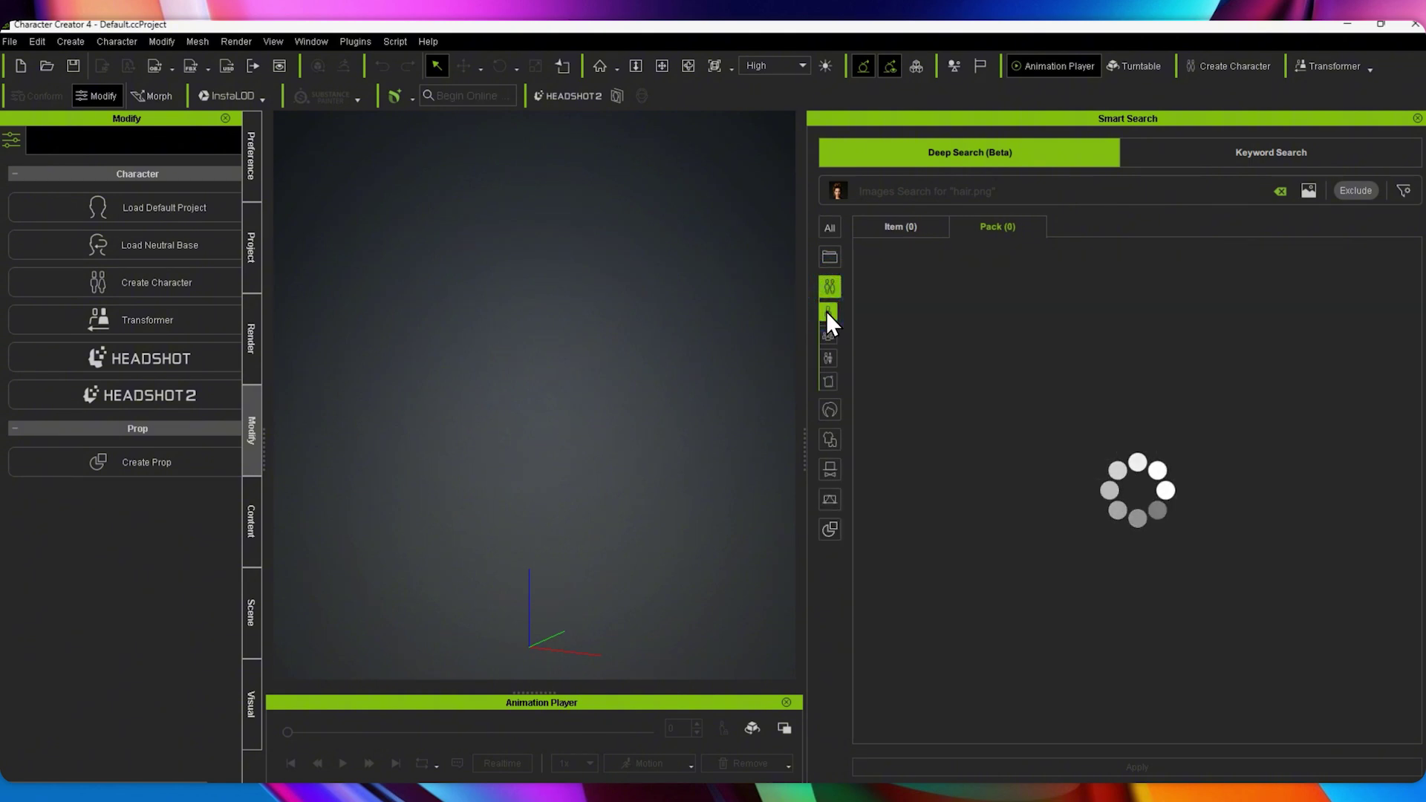
{"action": "left_click_drag", "start_coordinate": [1413, 313], "coordinate": [1420, 393]}
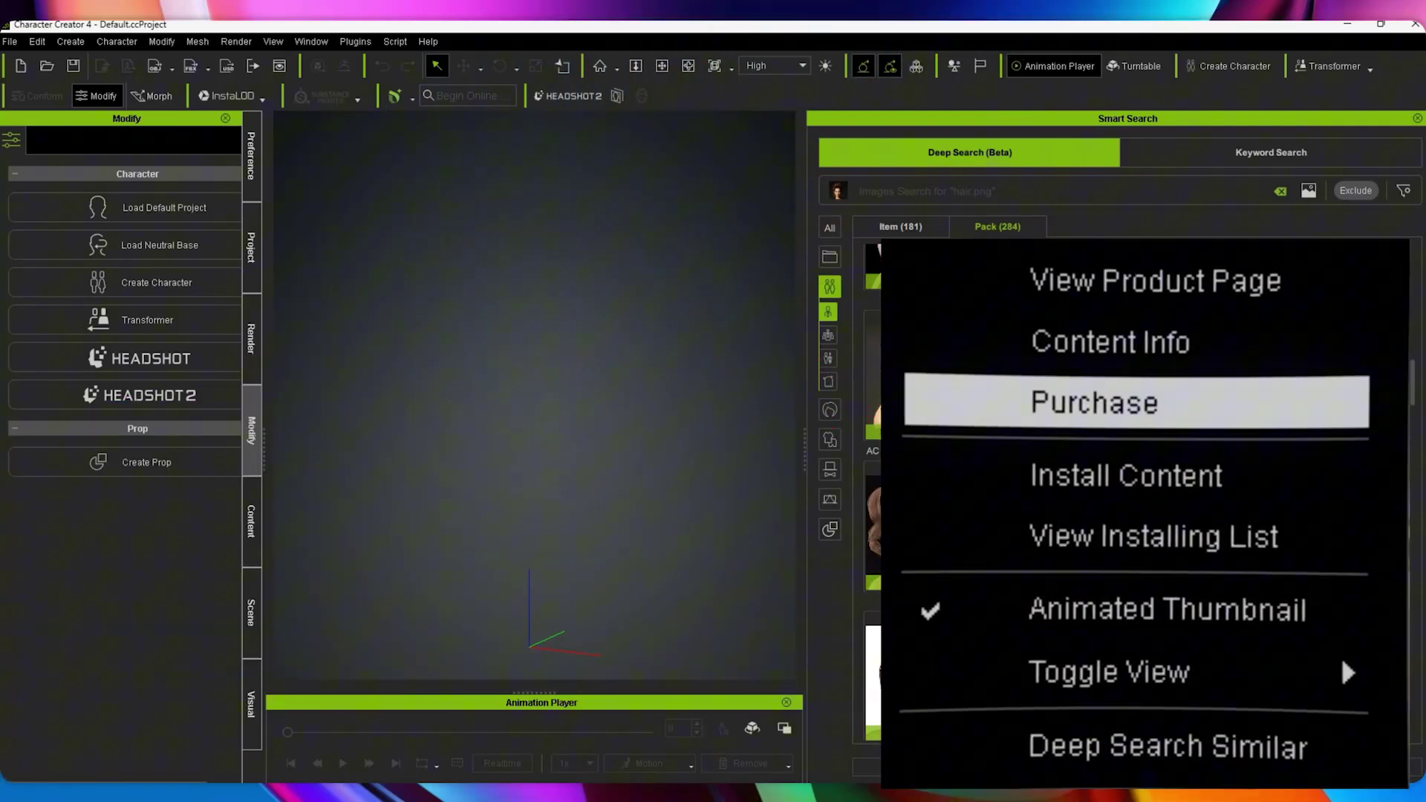
- Select the Scan Reality - Anna pack and load the Anna_4K character from the Scan Reality content folder
{"action": "left_click", "coordinate": [1341, 656]}
{"action": "left_click", "coordinate": [1317, 537]}
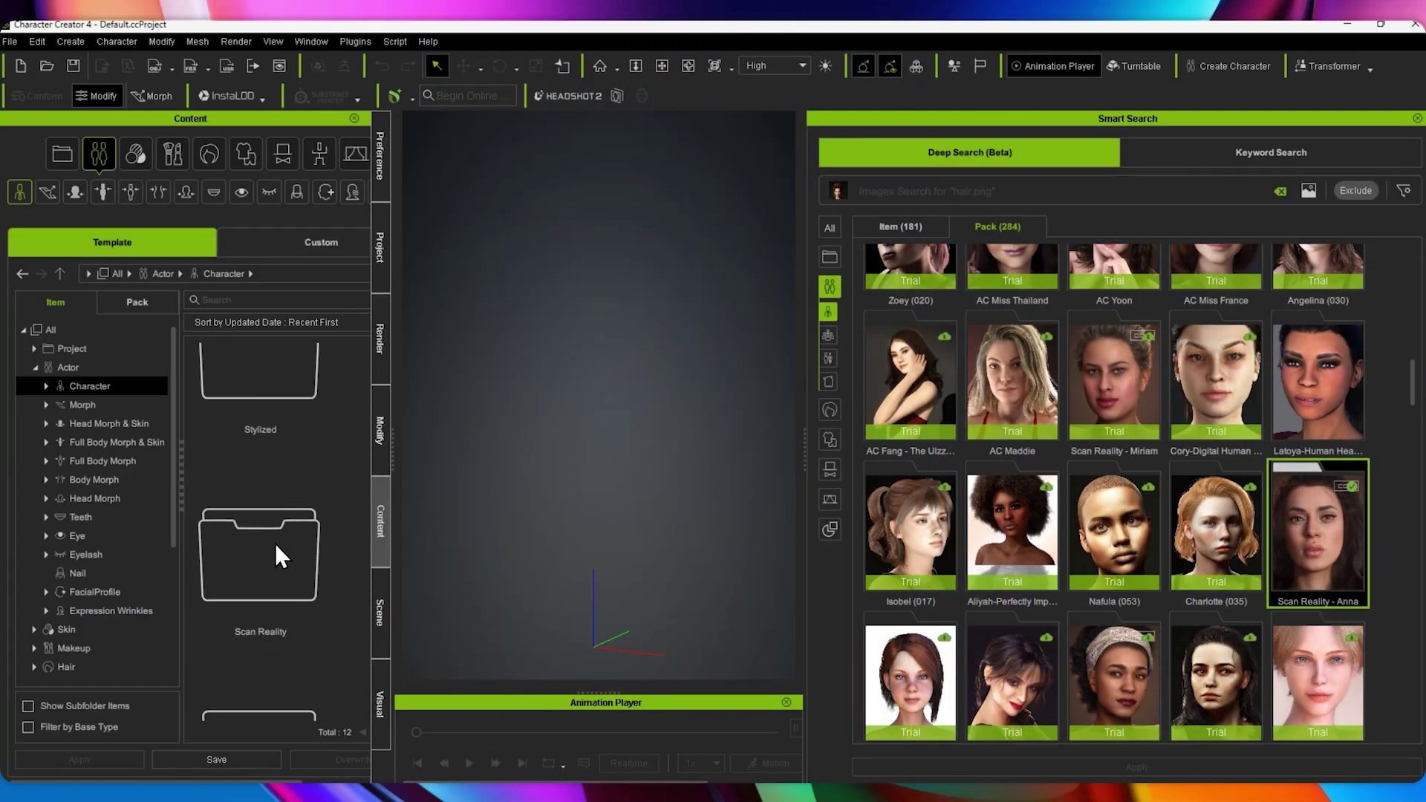
{"action": "double_click", "coordinate": [275, 542]}
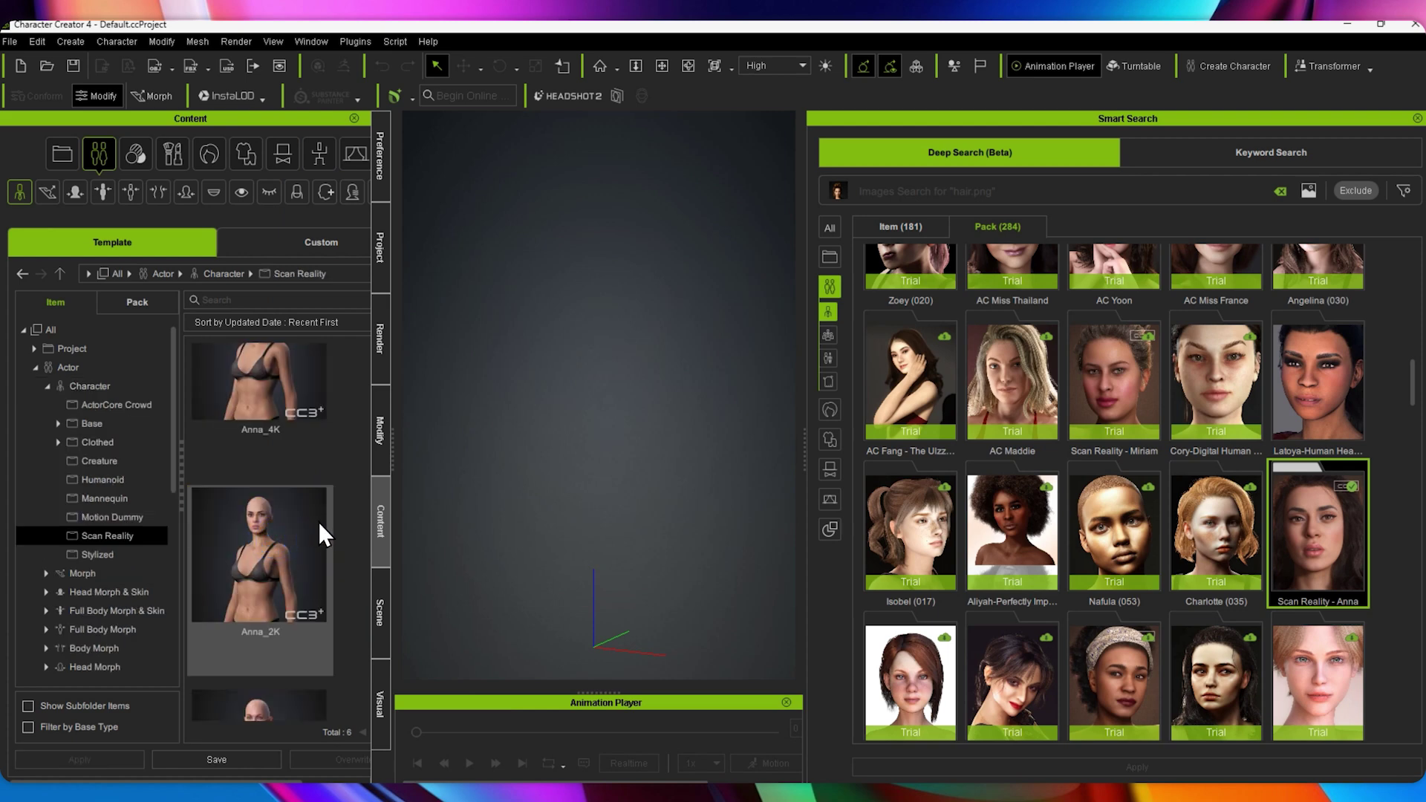
{"action": "scroll", "coordinate": [319, 521], "scroll_direction": "up", "scroll_amount": 1}
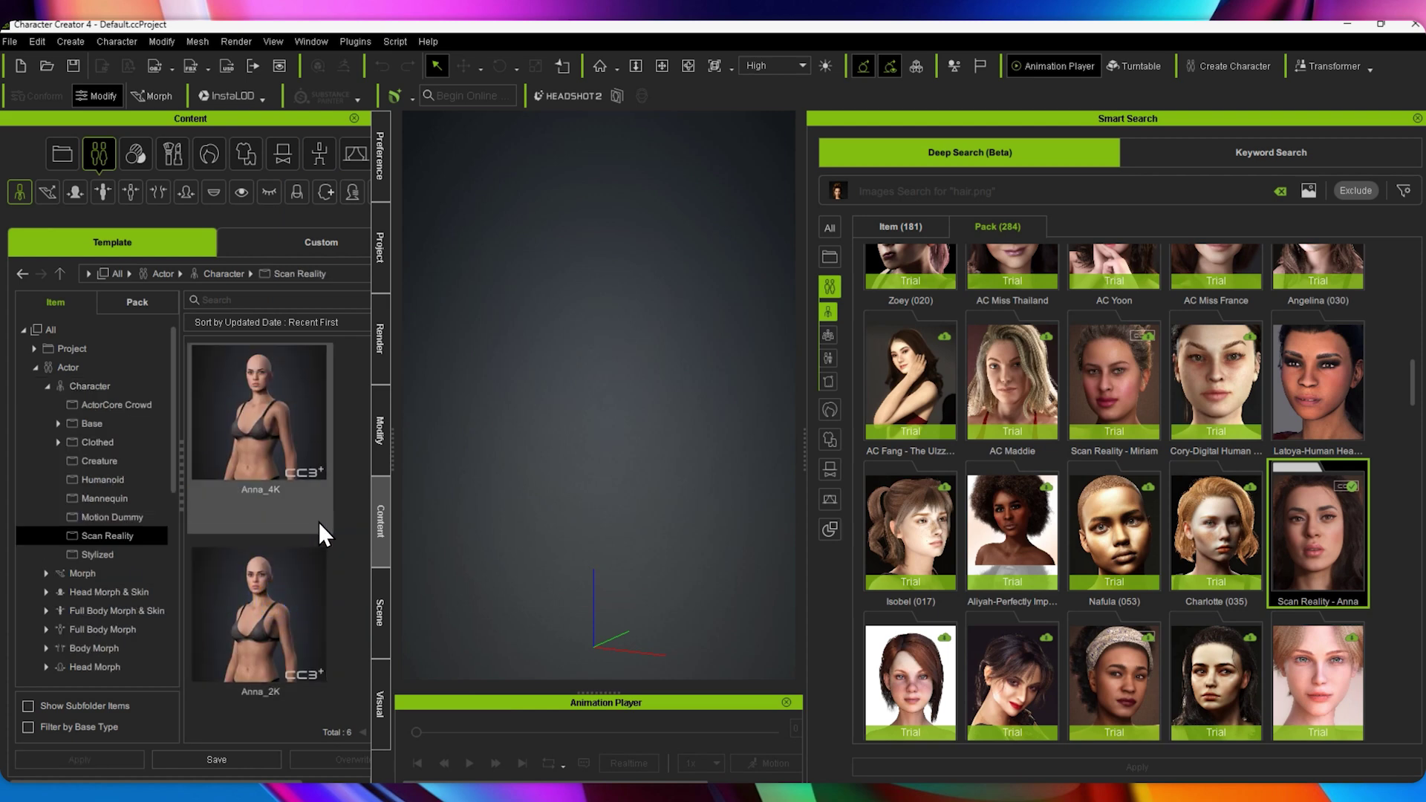
{"action": "double_click", "coordinate": [258, 413]}
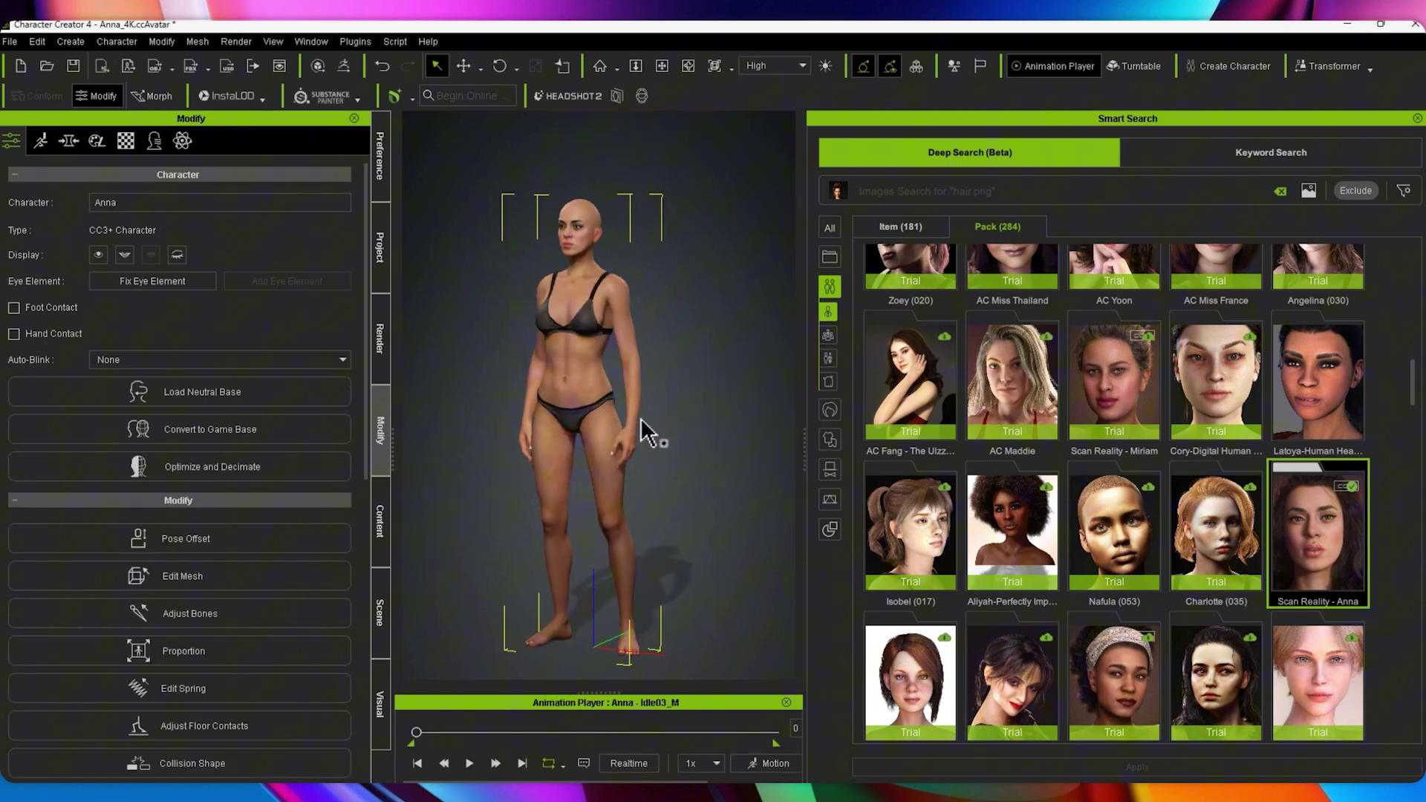
- Deep Search the hair category with the messy updo hairstyle image and apply Elegant Bun Hair to the Anna character
{"action": "left_click_drag", "start_coordinate": [805, 453], "coordinate": [1018, 449]}
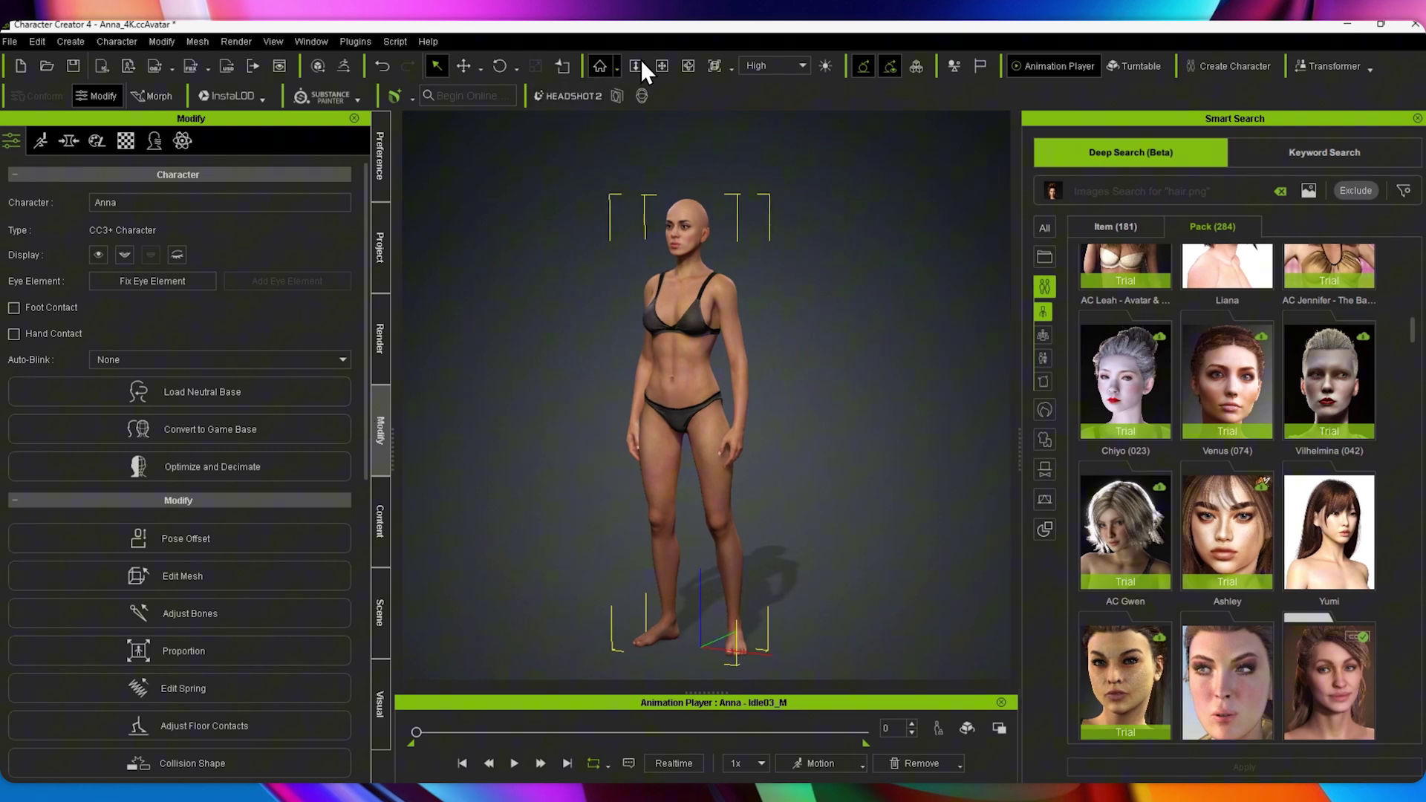
{"action": "left_click_drag", "start_coordinate": [690, 302], "coordinate": [754, 288]}
{"action": "left_click", "coordinate": [435, 65]}
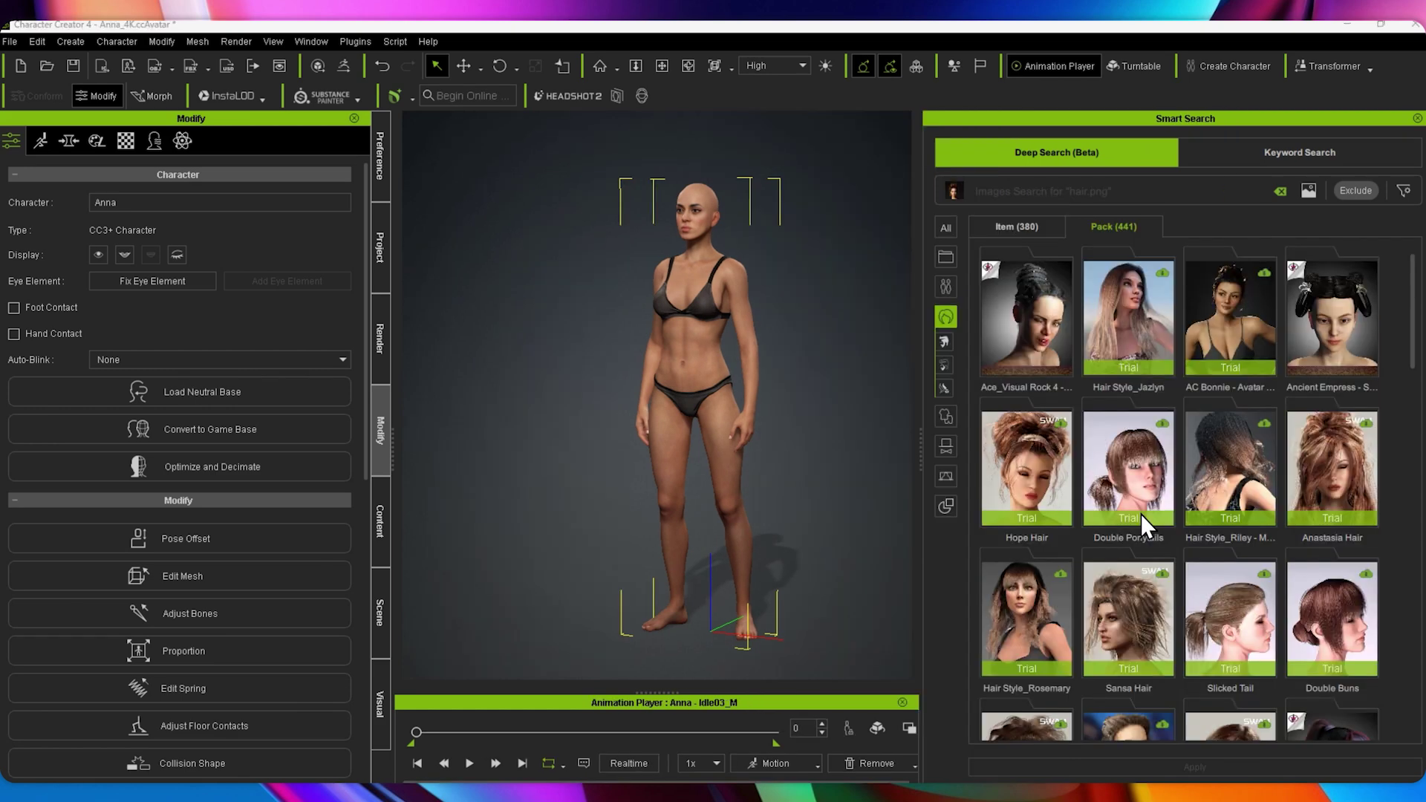
{"action": "left_click_drag", "start_coordinate": [1141, 514], "coordinate": [1022, 355]}
{"action": "left_click_drag", "start_coordinate": [1068, 365], "coordinate": [1013, 367]}
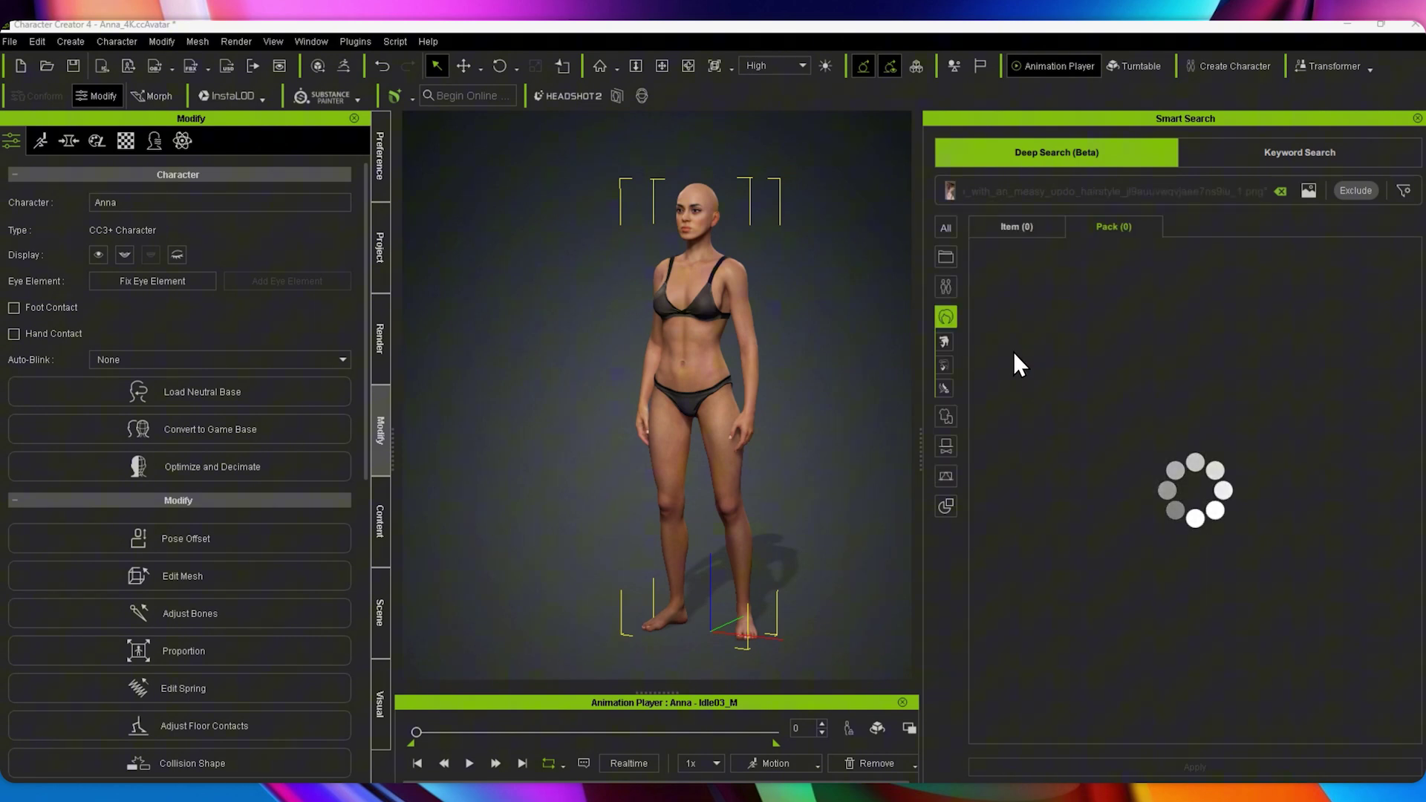
{"action": "scroll", "coordinate": [1179, 490], "scroll_direction": "up", "scroll_amount": 3}
{"action": "scroll", "coordinate": [1072, 407], "scroll_direction": "down", "scroll_amount": 3}
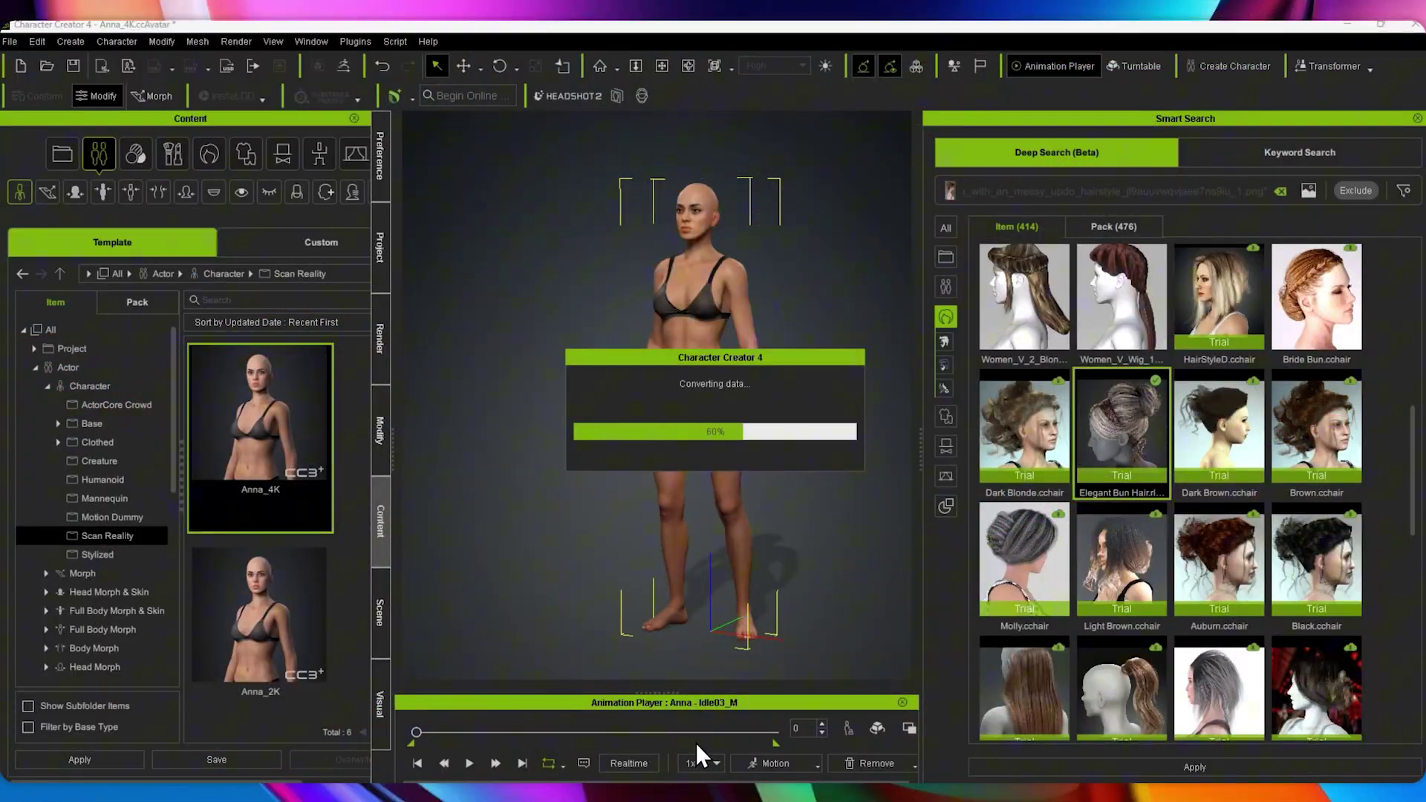
{"action": "left_click", "coordinate": [697, 746]}
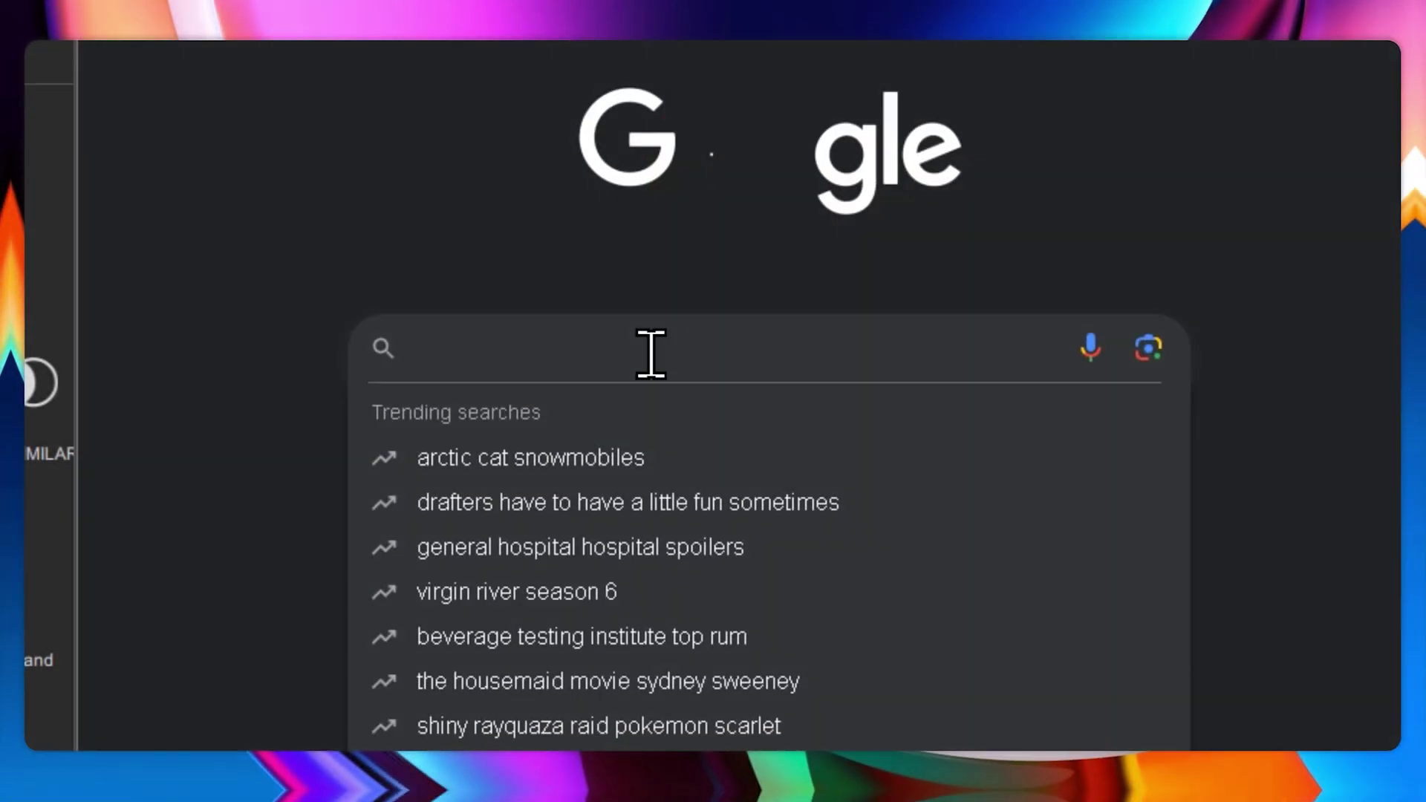
- Search Google for "Cowl neck top bold geometric patterns" and show the image results
{"action": "type", "text": "Cowl neck top bold geometric patterns"}
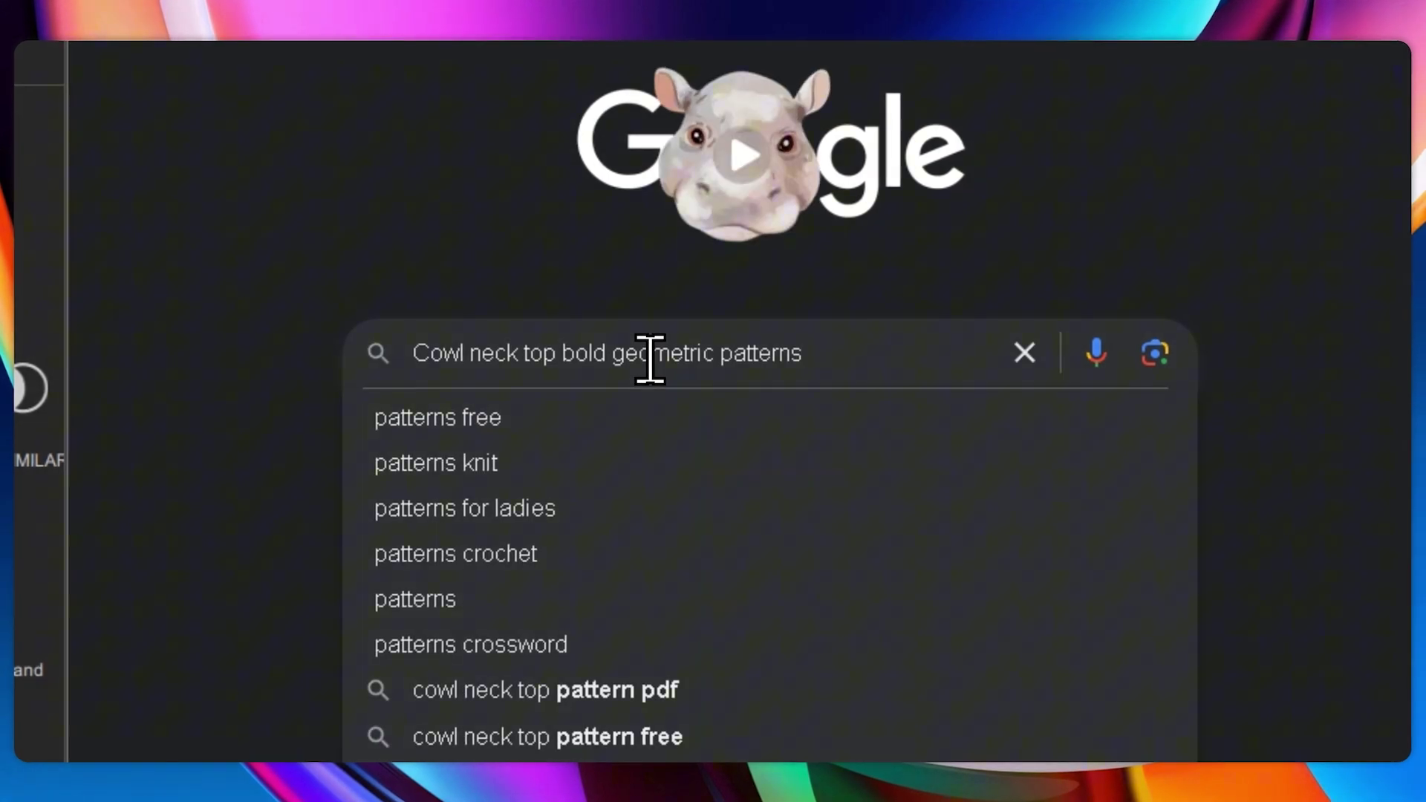
{"action": "key", "text": "Return"}
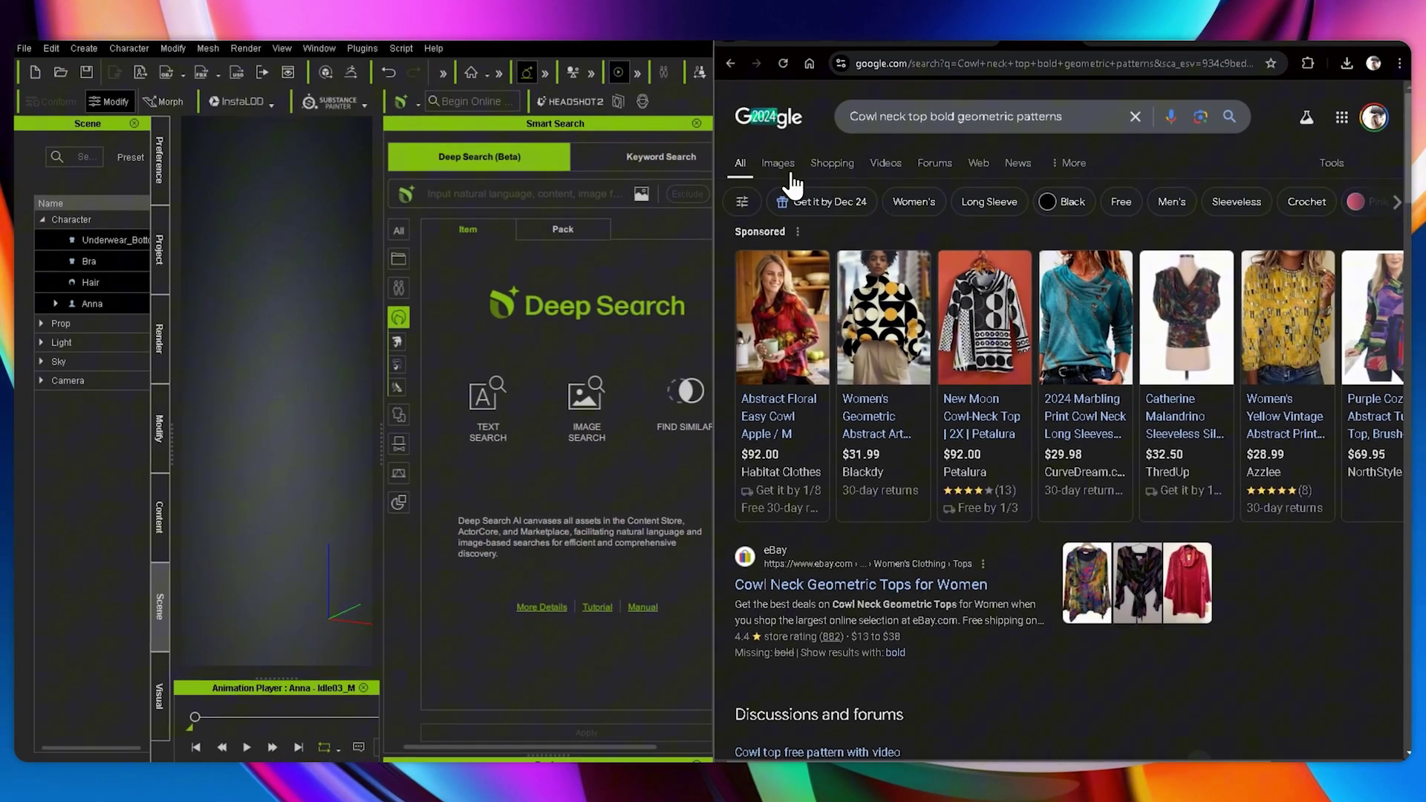
{"action": "left_click", "coordinate": [738, 147]}
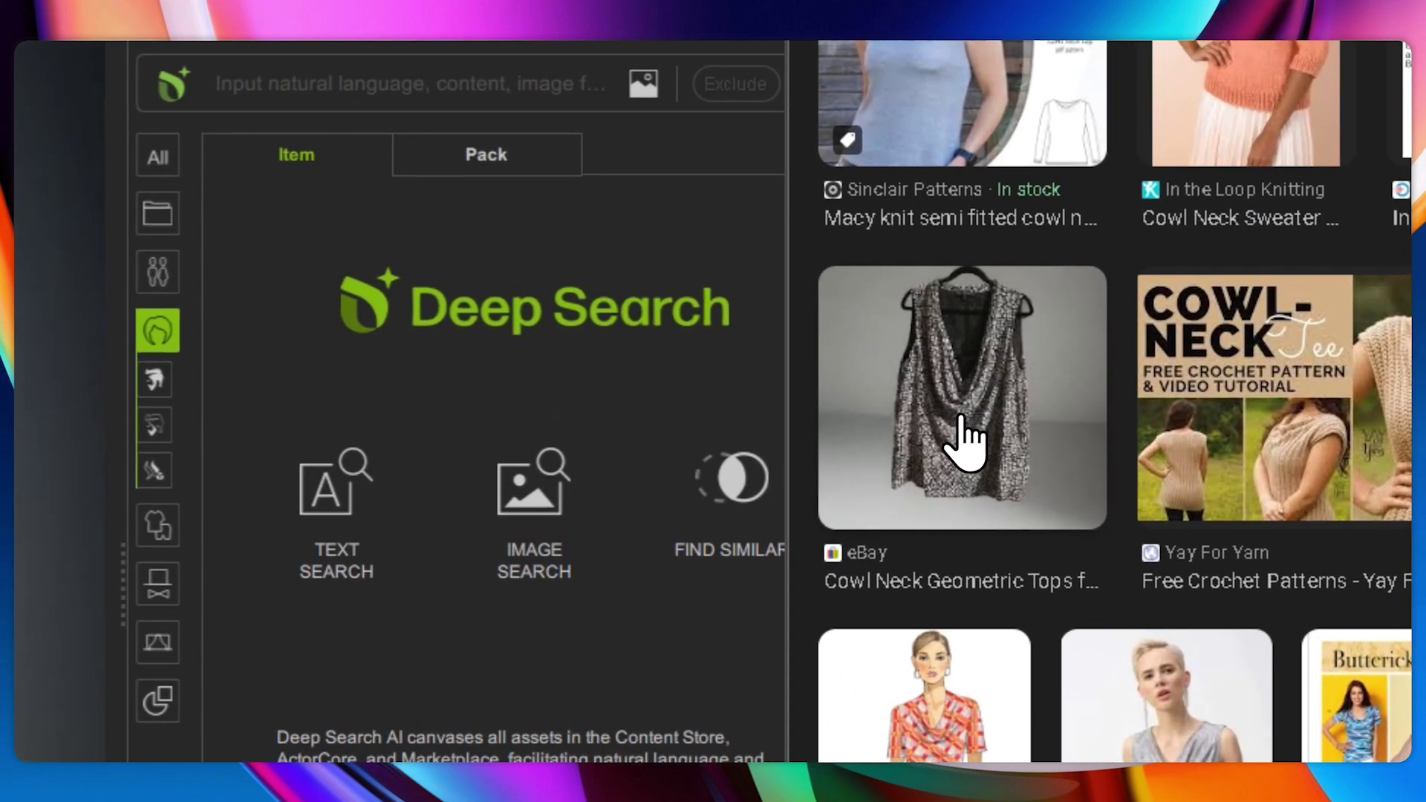
- Deep Search with the eBay Cowl Neck Geometric Tops image, restrict the results to shirts and browse the matching packs
{"action": "left_click_drag", "start_coordinate": [960, 423], "coordinate": [446, 369]}
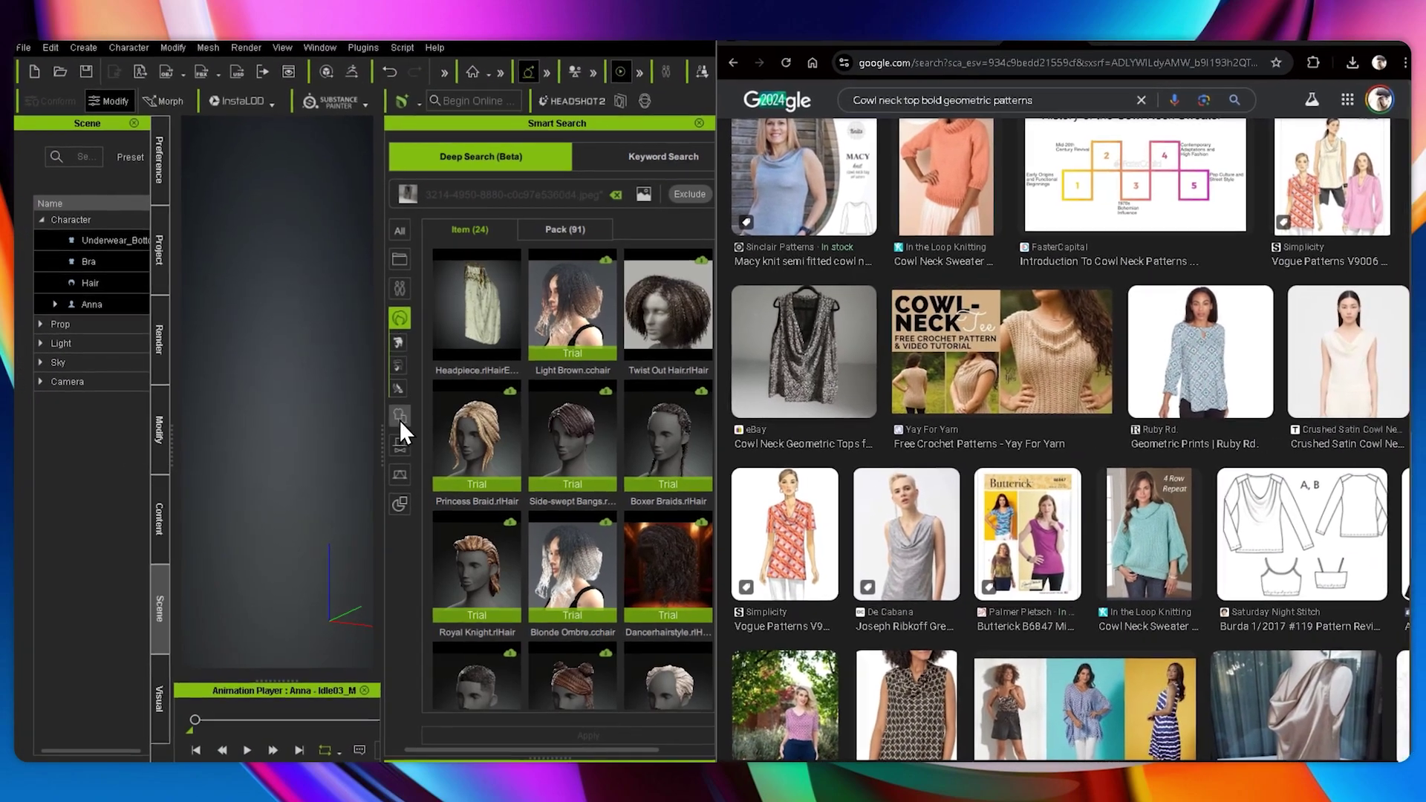
{"action": "left_click", "coordinate": [410, 428]}
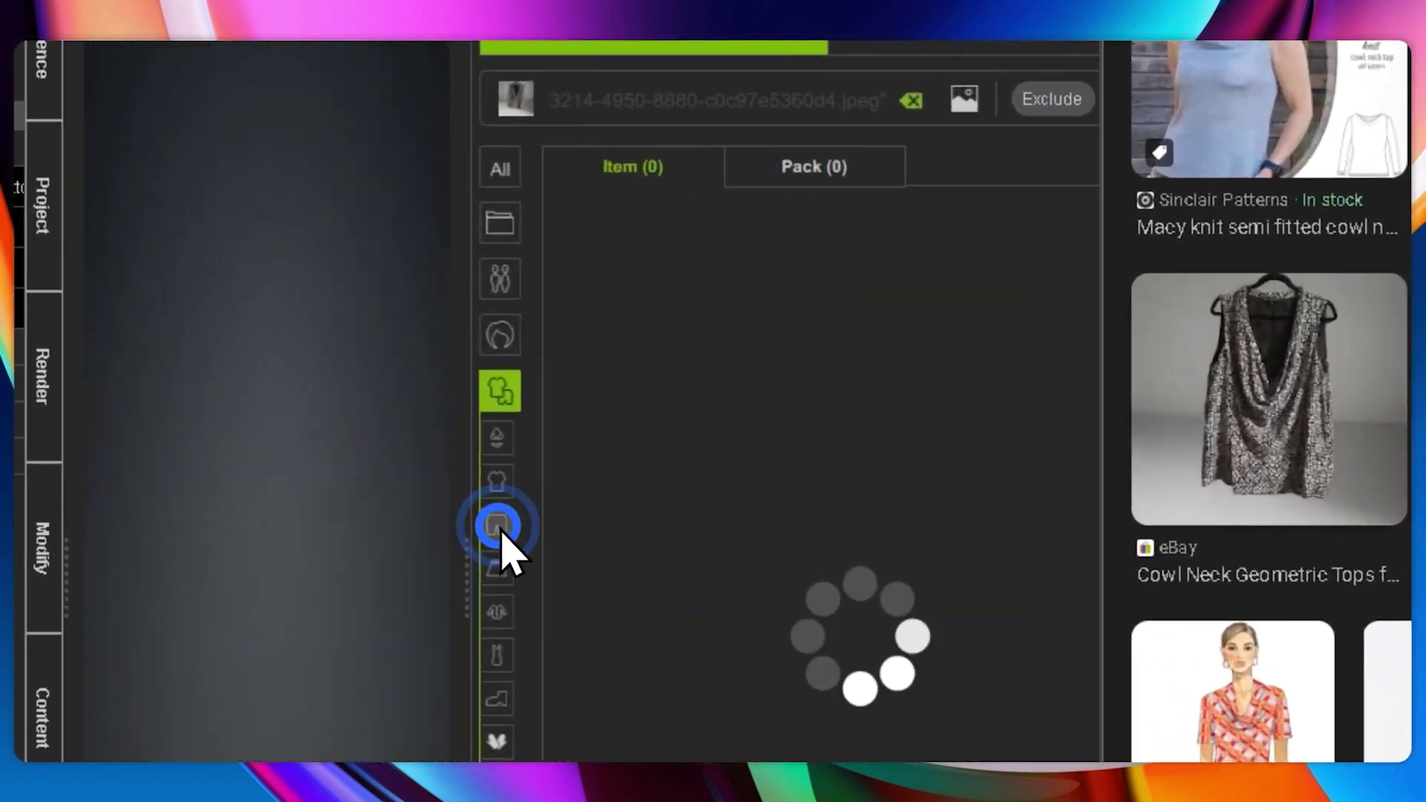
{"action": "left_click", "coordinate": [508, 490]}
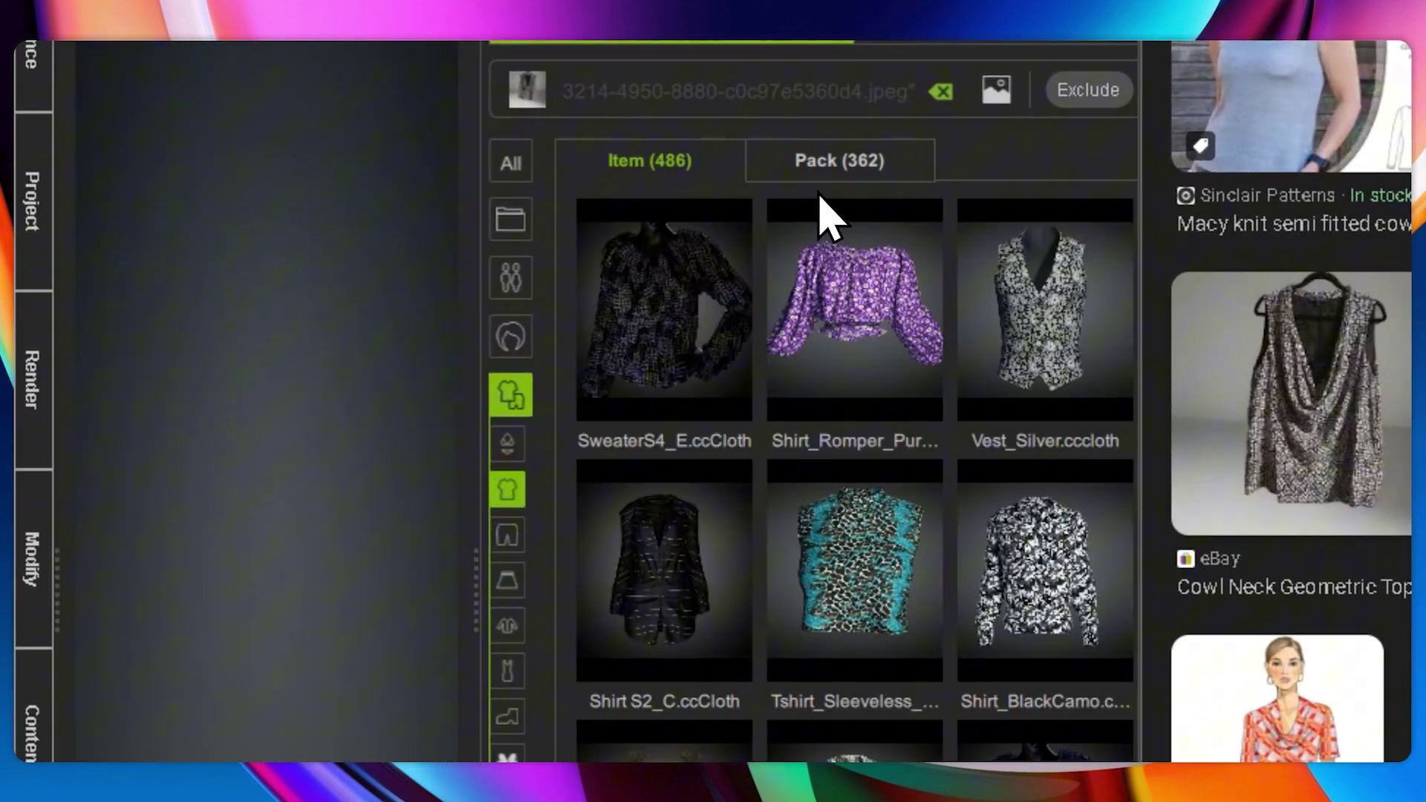
{"action": "left_click", "coordinate": [833, 178]}
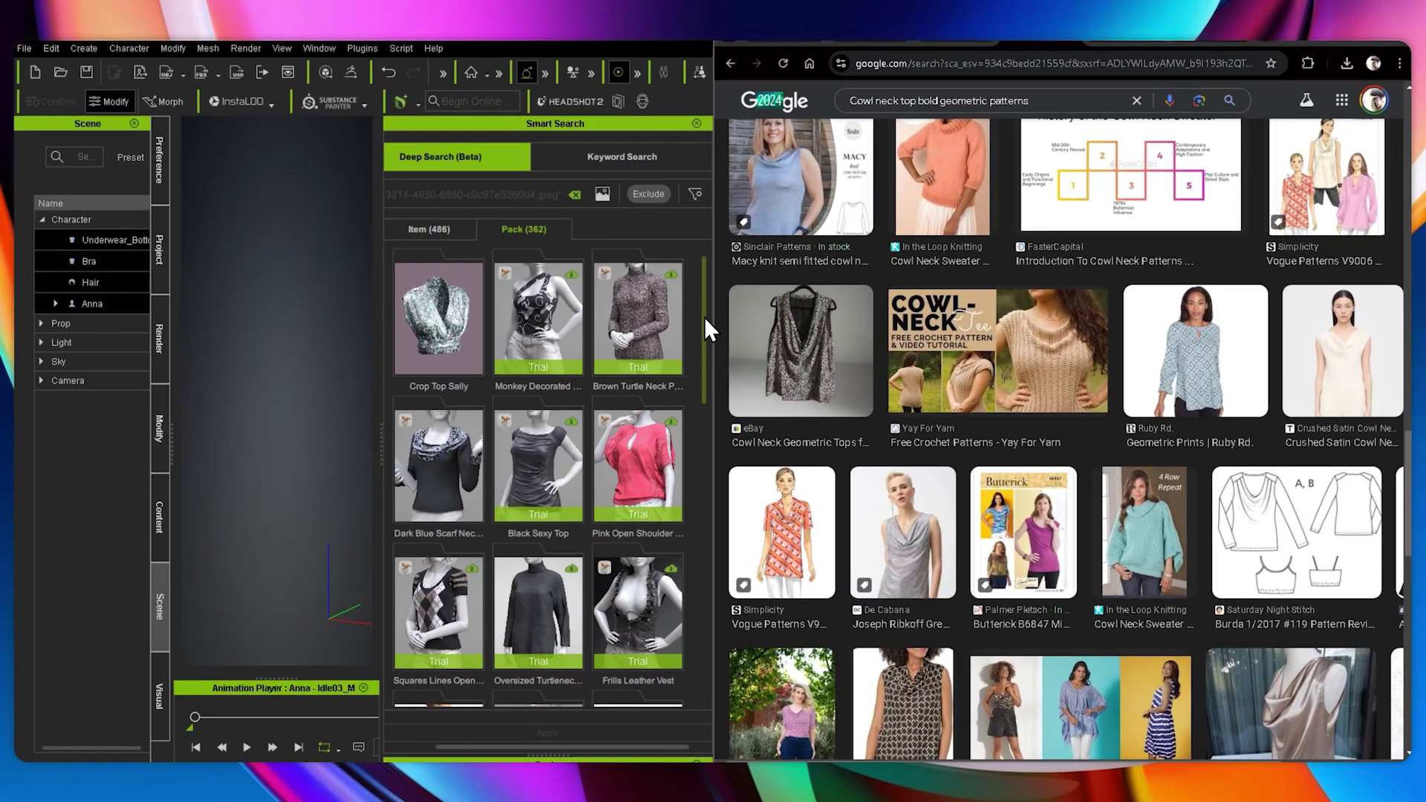
{"action": "left_click_drag", "start_coordinate": [703, 316], "coordinate": [692, 577]}
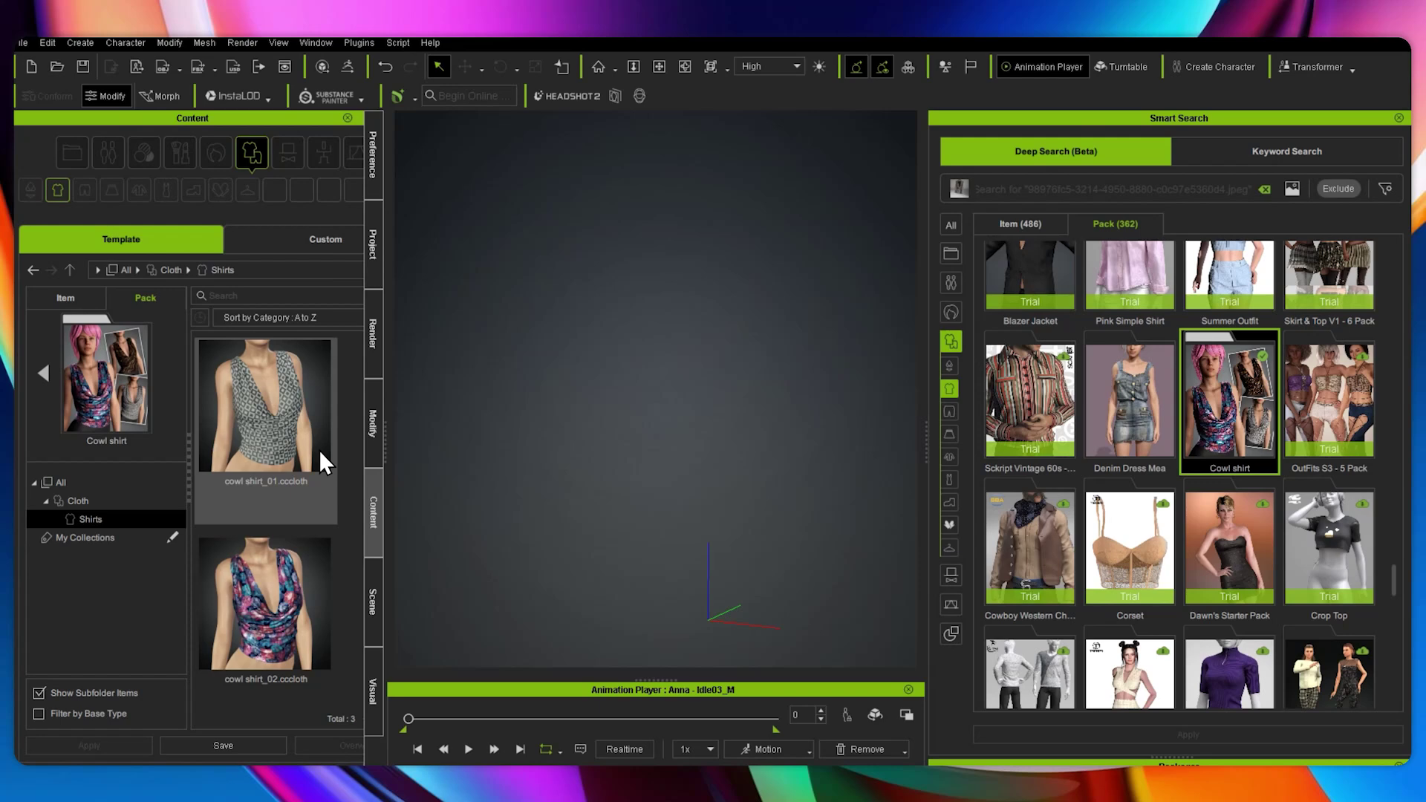
- Apply cowl shirt_03 from the Cowl shirt pack to the Anna character and view the top from several angles
{"action": "scroll", "coordinate": [318, 448], "scroll_direction": "down", "scroll_amount": 3}
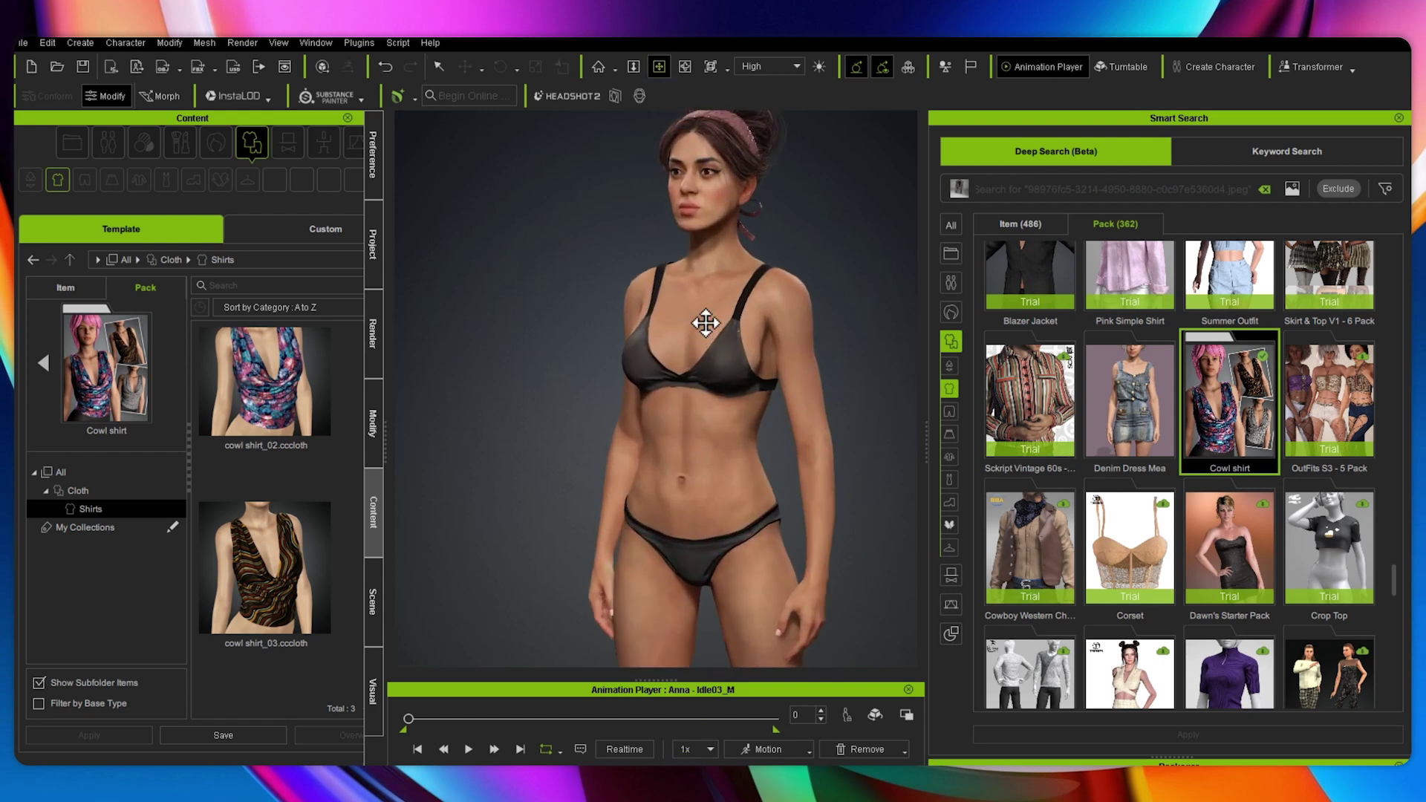
{"action": "scroll", "coordinate": [706, 323], "scroll_direction": "up", "scroll_amount": 5}
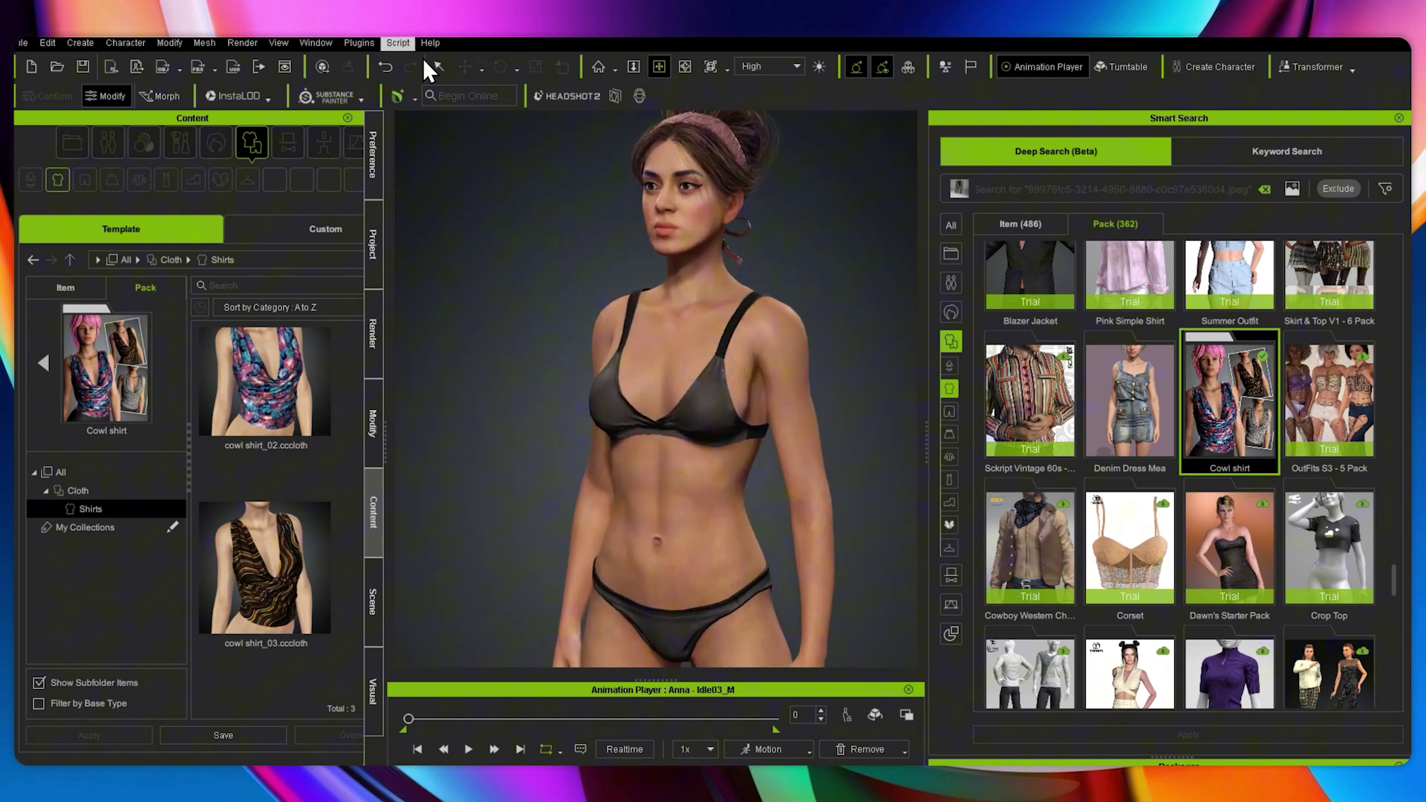
{"action": "left_click_drag", "start_coordinate": [266, 568], "coordinate": [678, 372]}
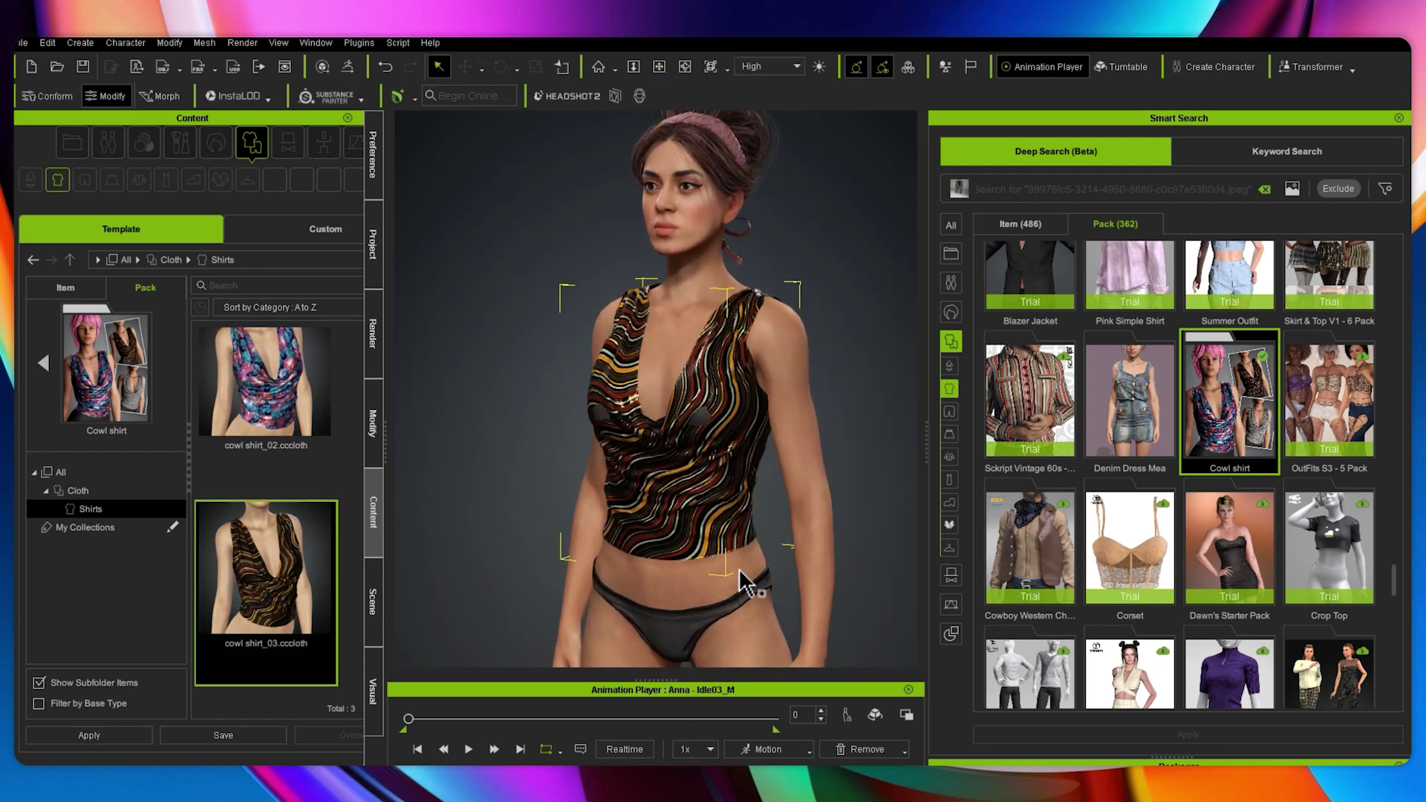
{"action": "double_click", "coordinate": [694, 456]}
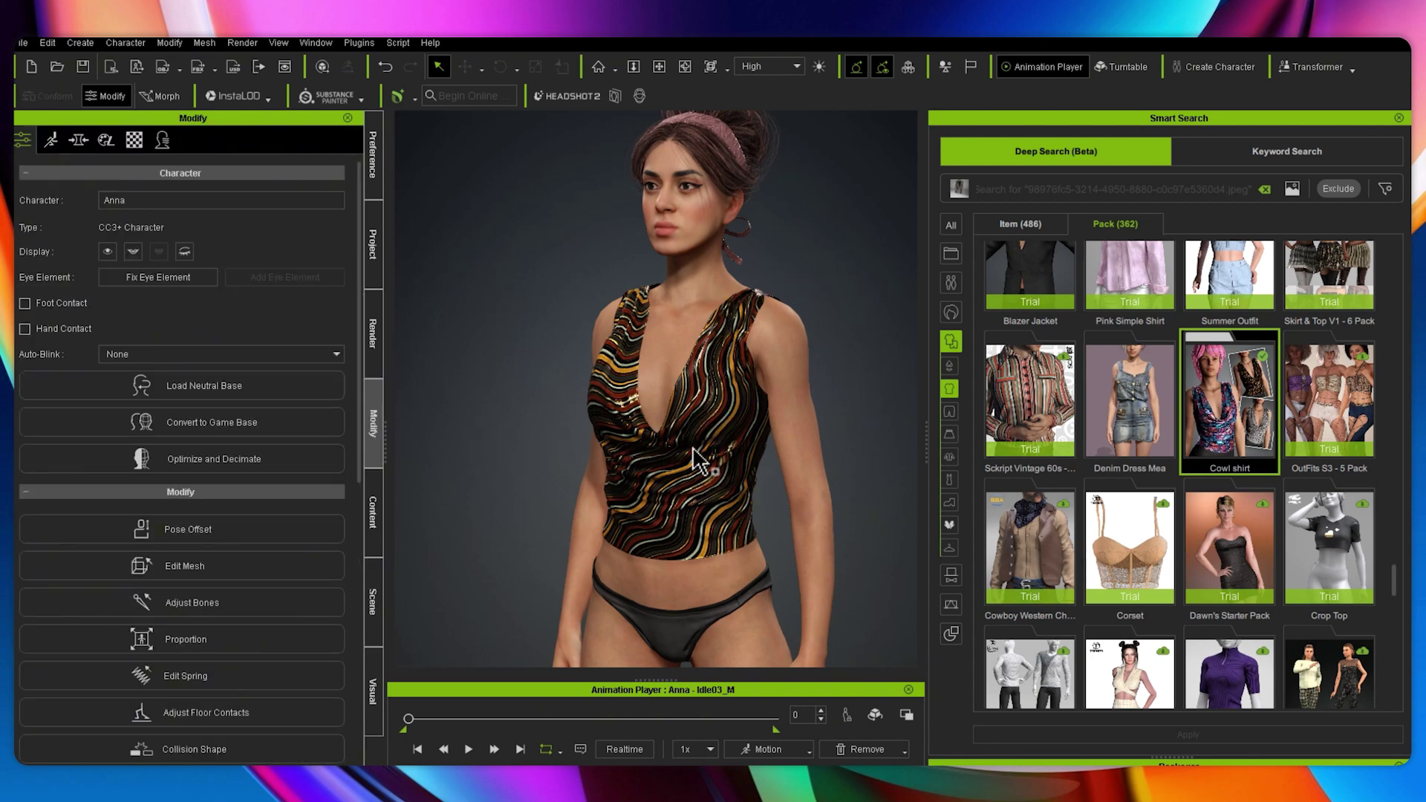
{"action": "right_click_drag", "start_coordinate": [638, 169], "coordinate": [520, 211]}
{"action": "left_click", "coordinate": [439, 66]}
{"action": "left_click", "coordinate": [612, 359]}
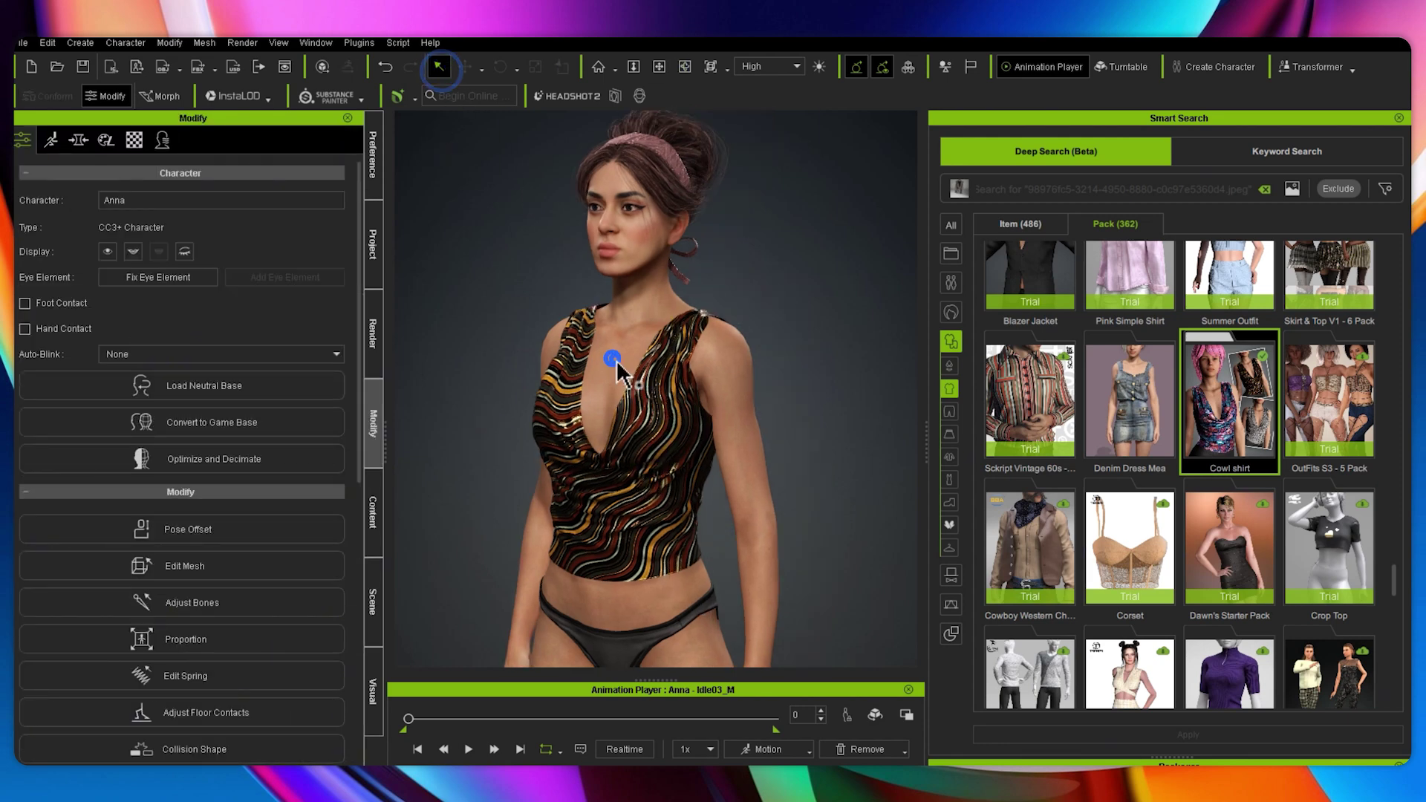
{"action": "left_click", "coordinate": [685, 66]}
{"action": "left_click", "coordinate": [751, 429]}
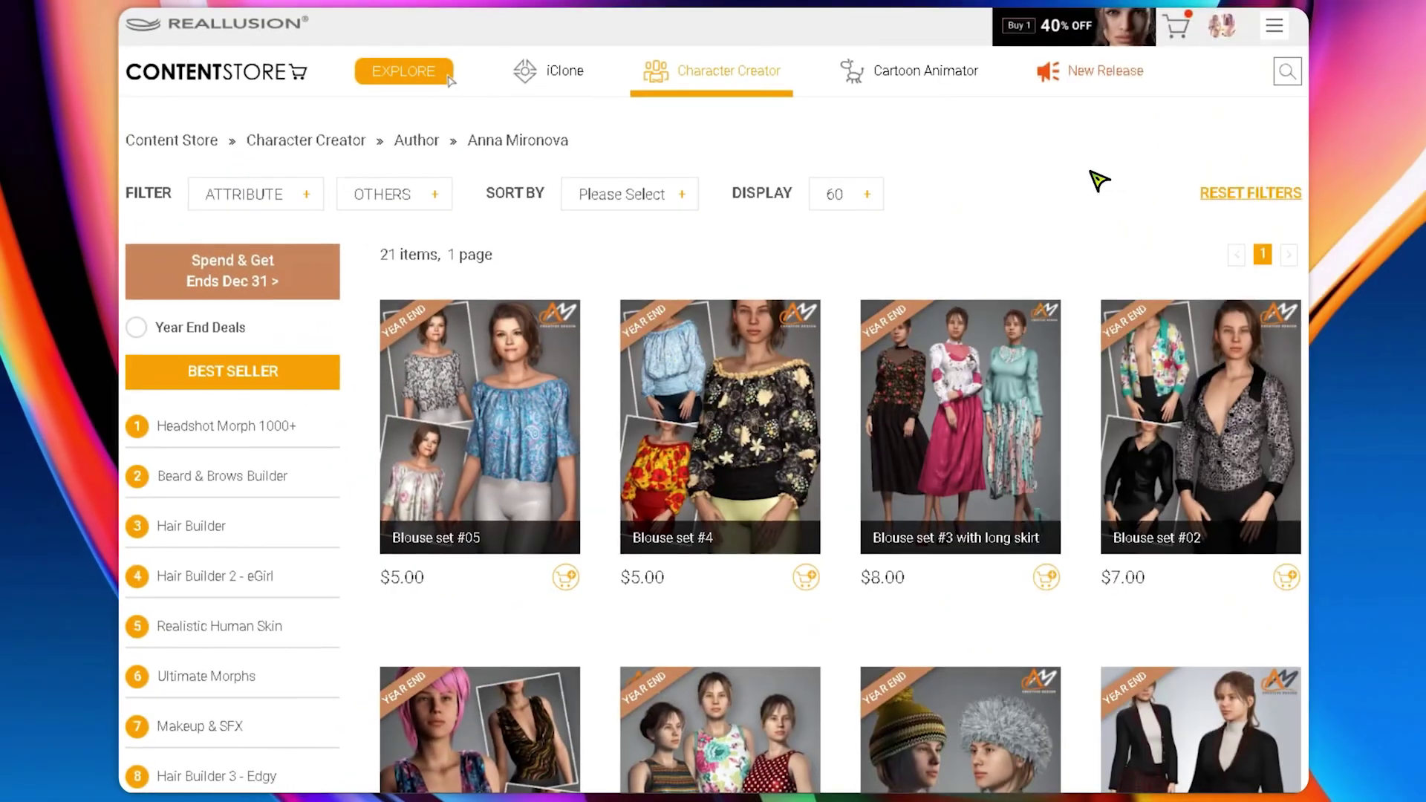
- Browse the Cowl shirt author's other Character Creator items in the Reallusion Content Store
{"action": "scroll", "coordinate": [861, 240], "scroll_direction": "down", "scroll_amount": 5}
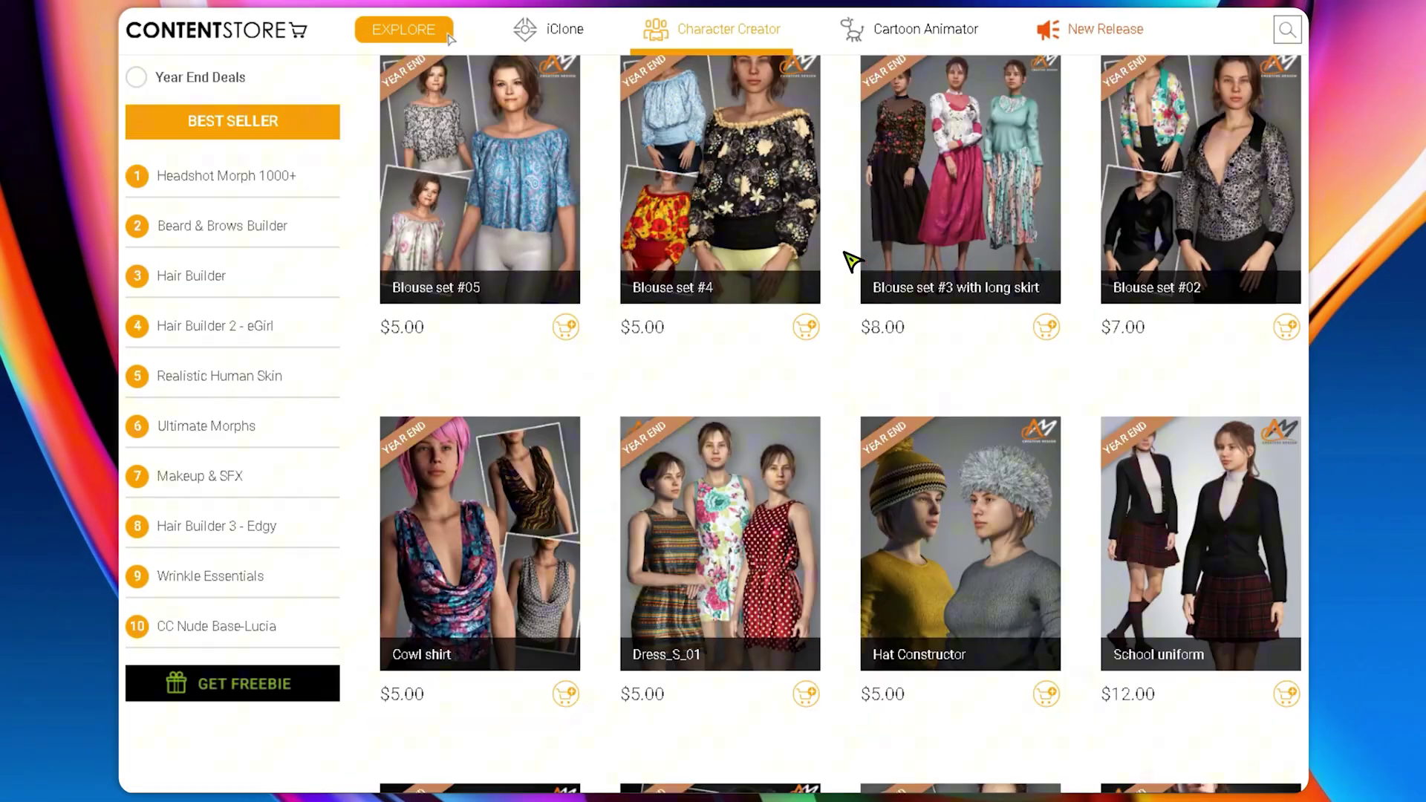
{"action": "scroll", "coordinate": [852, 260], "scroll_direction": "down", "scroll_amount": 5}
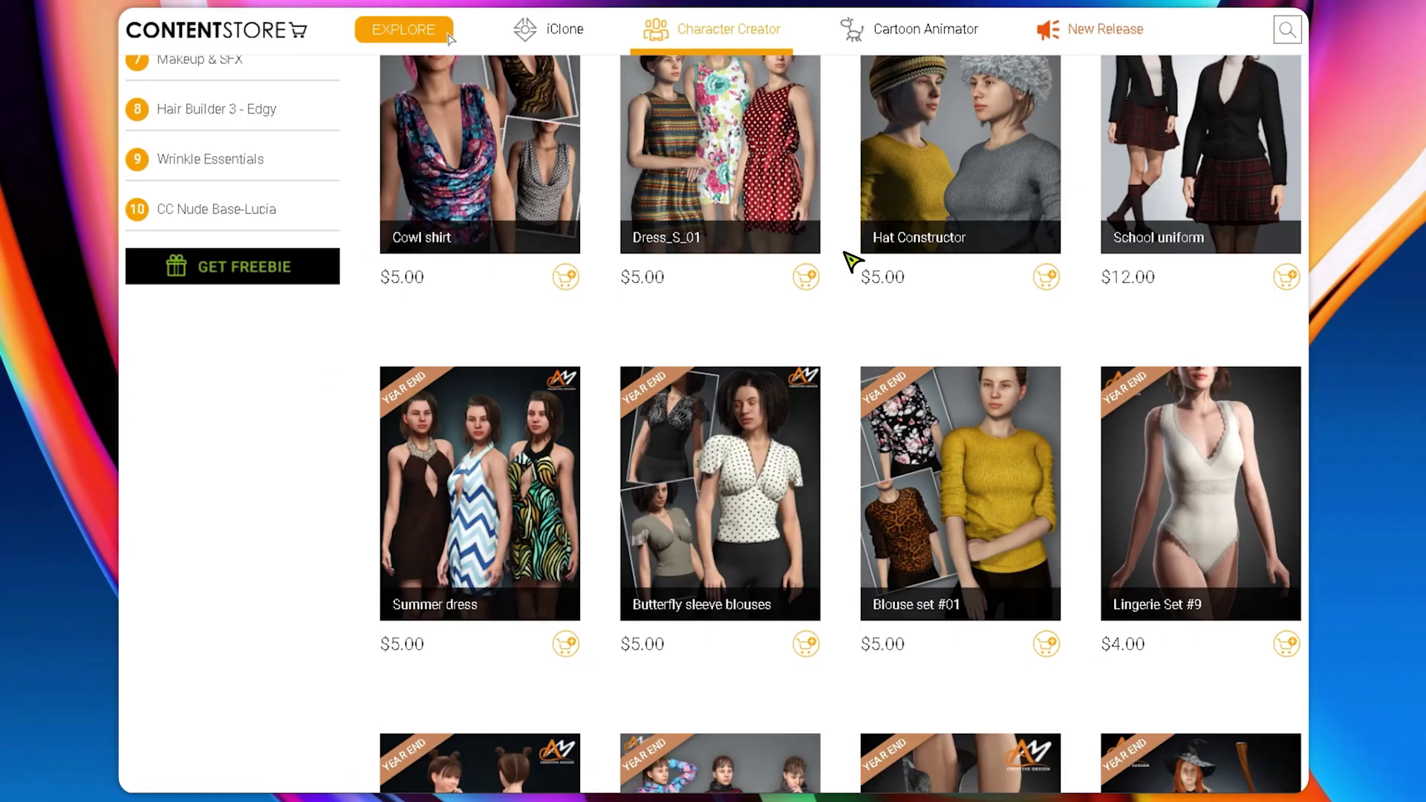
{"action": "scroll", "coordinate": [852, 261], "scroll_direction": "down", "scroll_amount": 5}
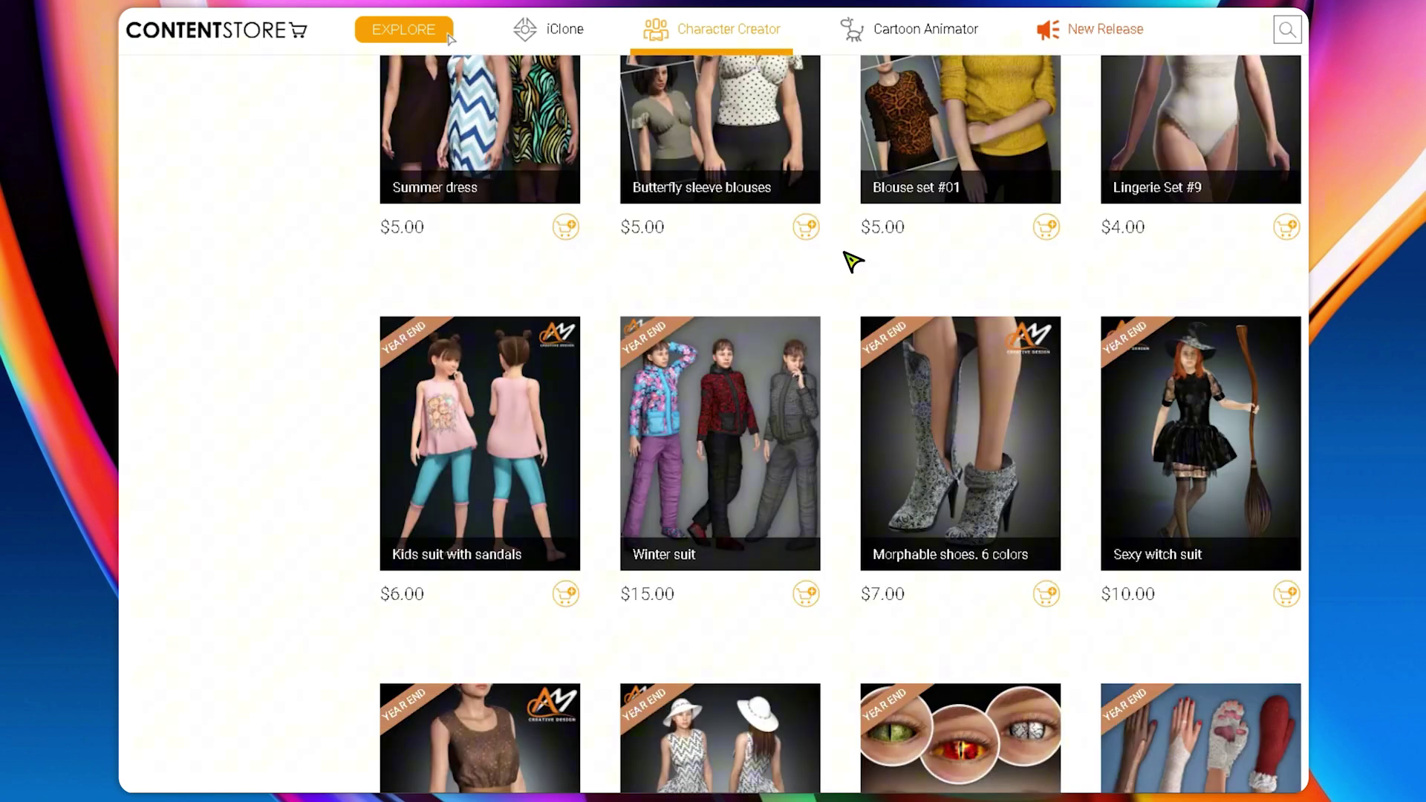
{"action": "scroll", "coordinate": [852, 260], "scroll_direction": "down", "scroll_amount": 1}
{"action": "scroll", "coordinate": [853, 260], "scroll_direction": "down", "scroll_amount": 2}
{"action": "scroll", "coordinate": [852, 264], "scroll_direction": "down", "scroll_amount": 2}
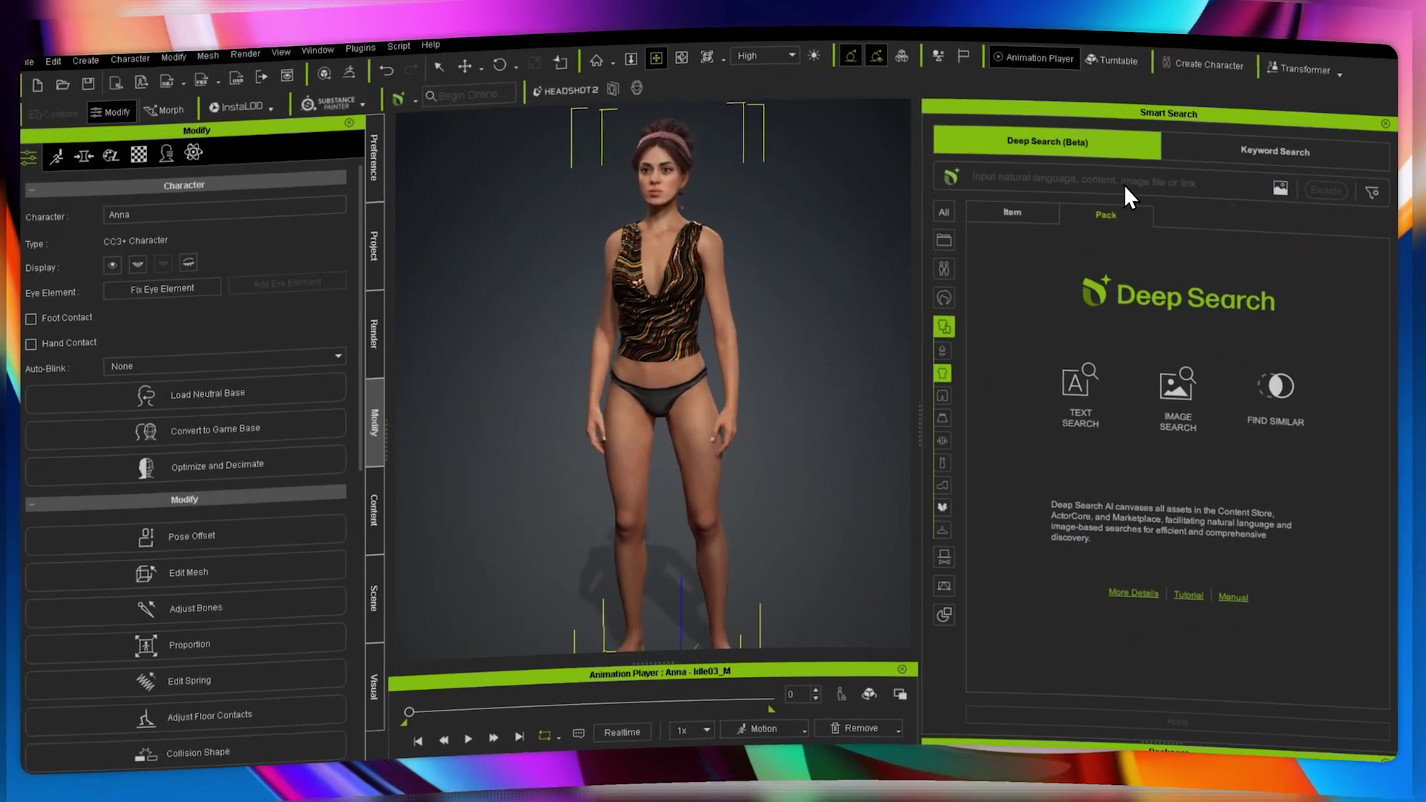
- Back in Character Creator, reset the Deep Search category to All and search packs for "pencil skirt"
{"action": "left_click", "coordinate": [1124, 185]}
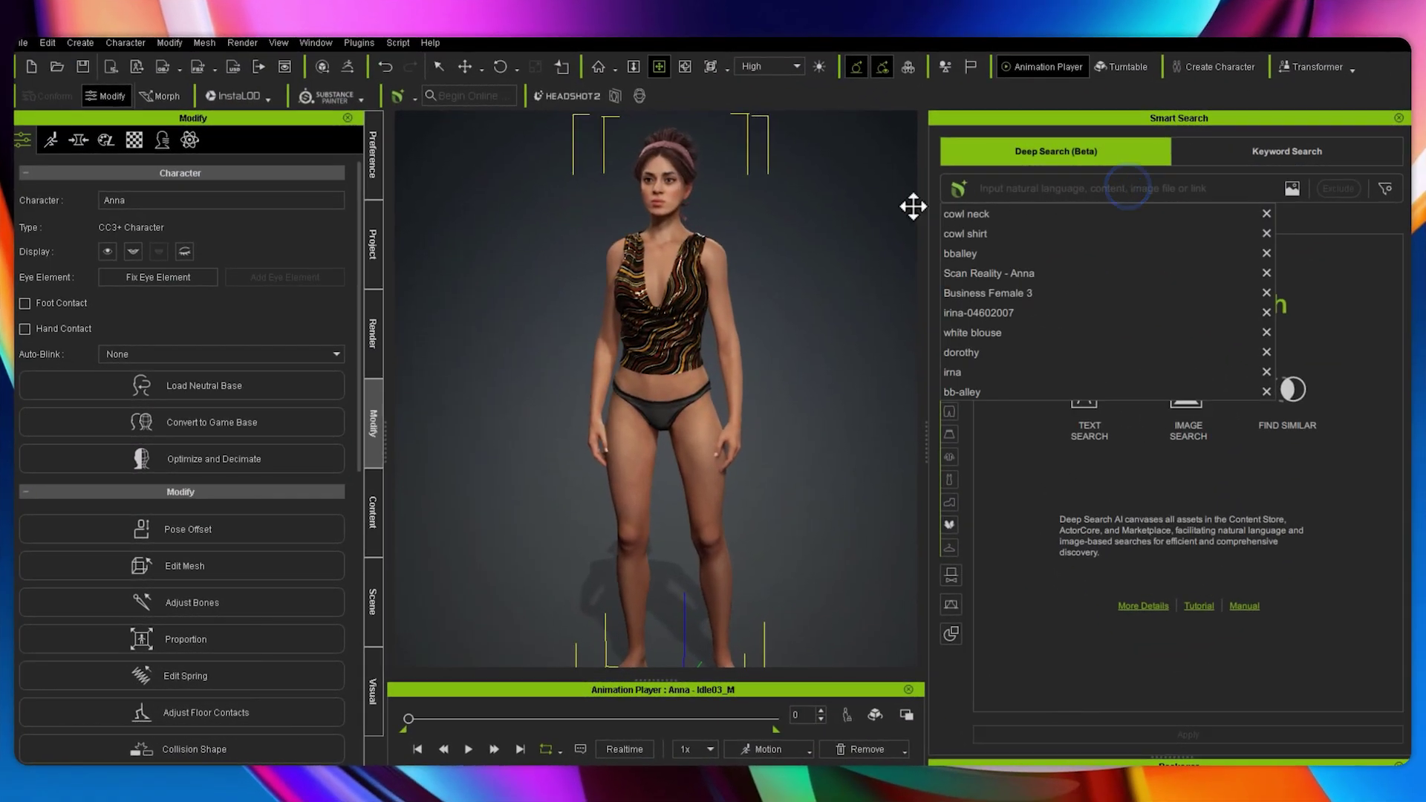
{"action": "left_click", "coordinate": [874, 224]}
{"action": "left_click", "coordinate": [1086, 145]}
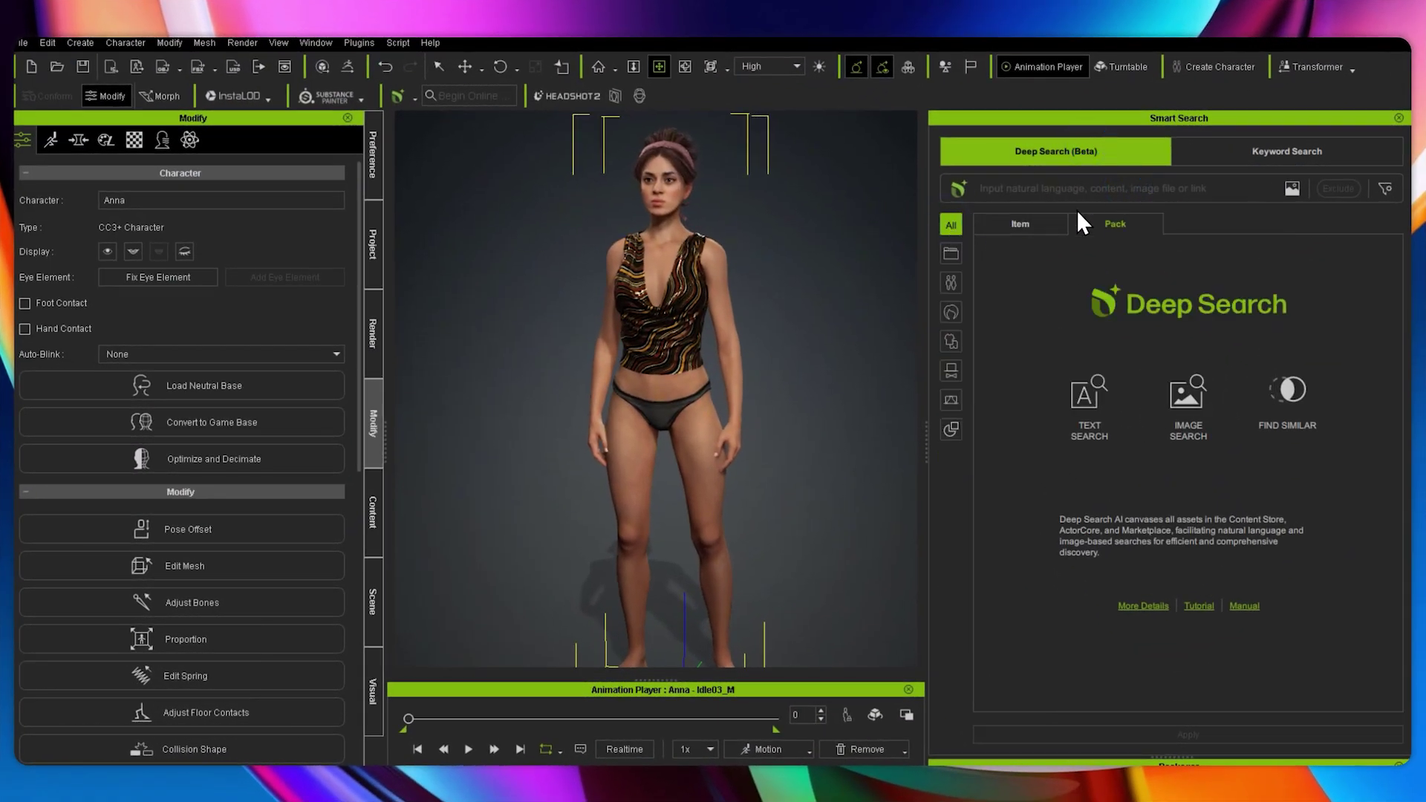
{"action": "left_click", "coordinate": [1115, 226]}
{"action": "type", "text": "encil sk"}
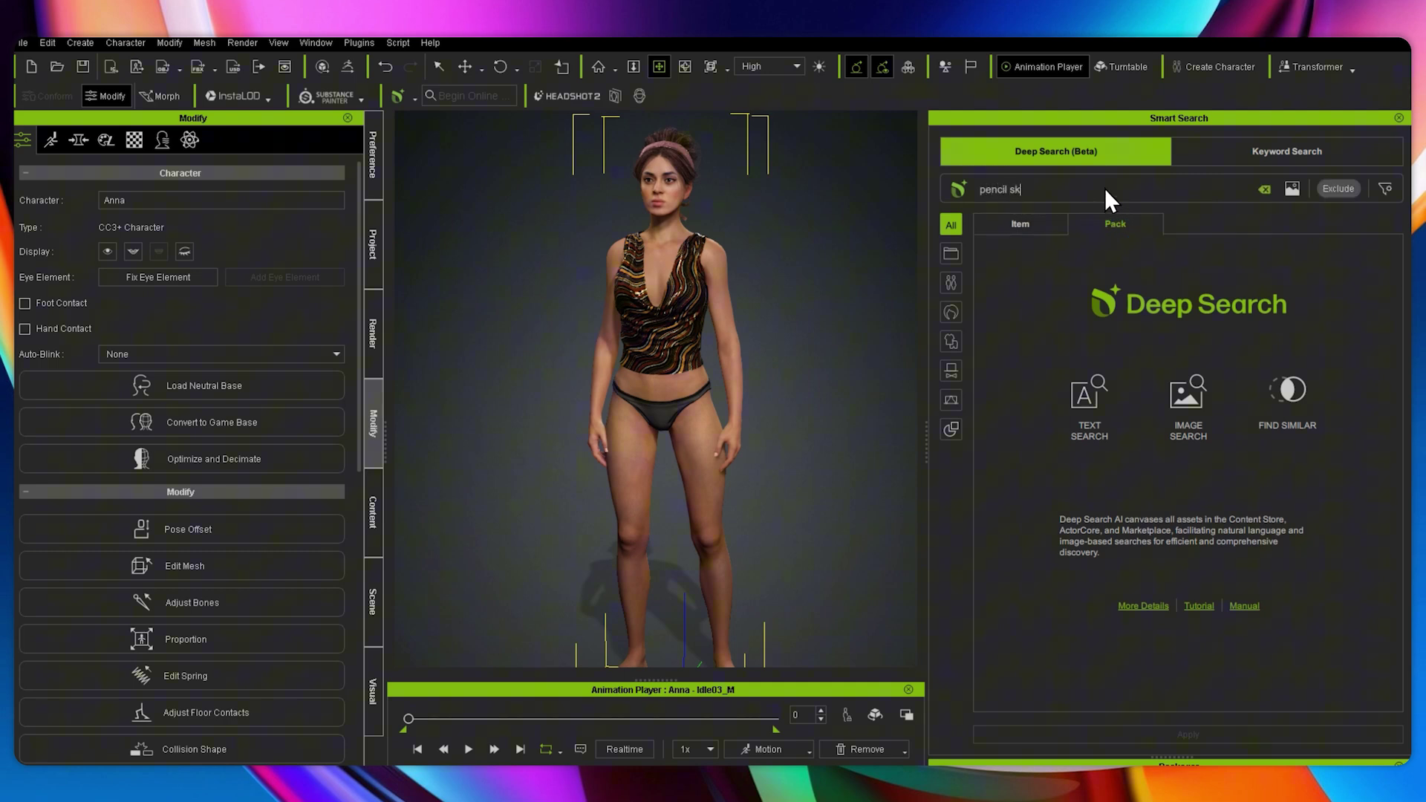
{"action": "type", "text": "irt"}
{"action": "key", "text": "Return"}
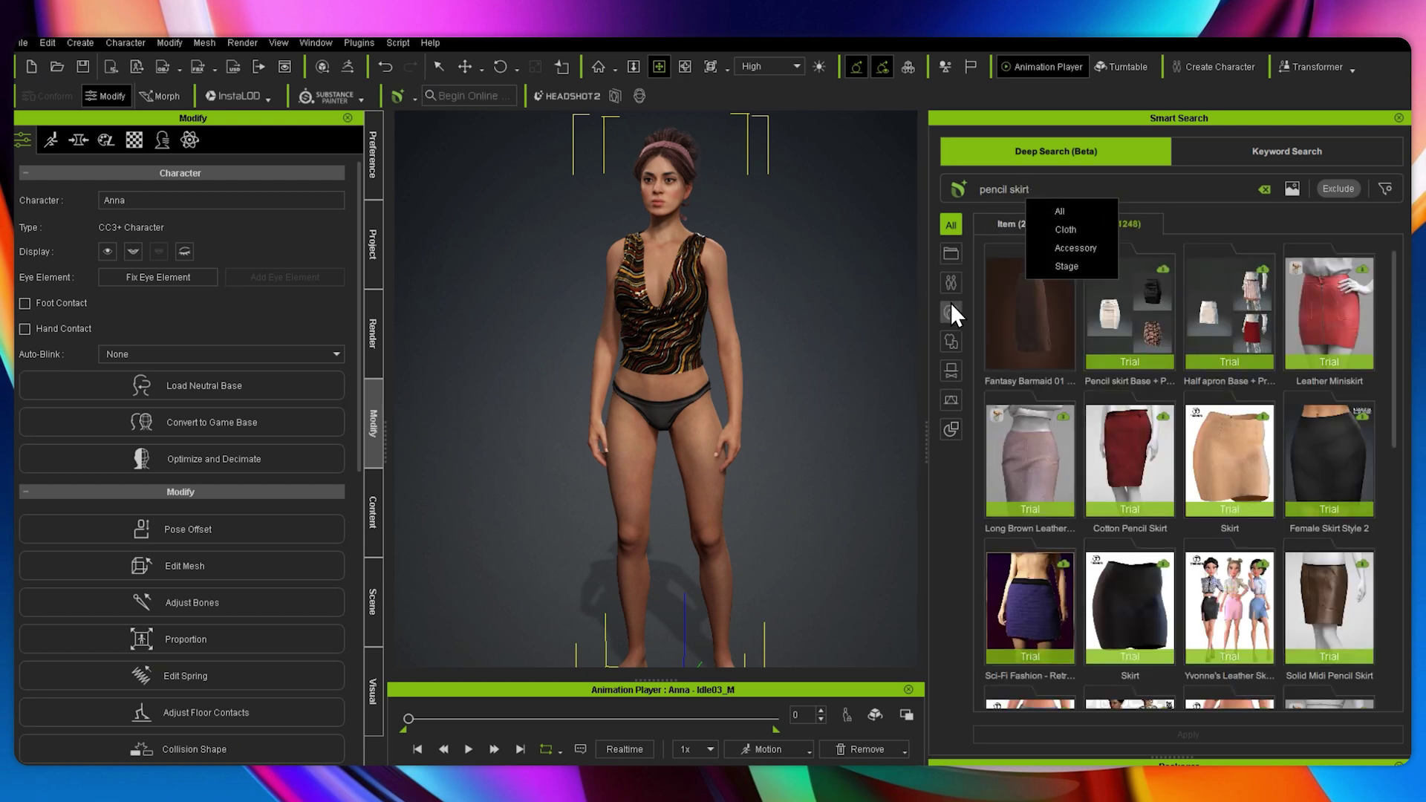
- Restrict the pencil skirt results to the skirts category and widen the Smart Search panel to browse the packs
{"action": "left_click", "coordinate": [950, 340]}
{"action": "left_click", "coordinate": [950, 435]}
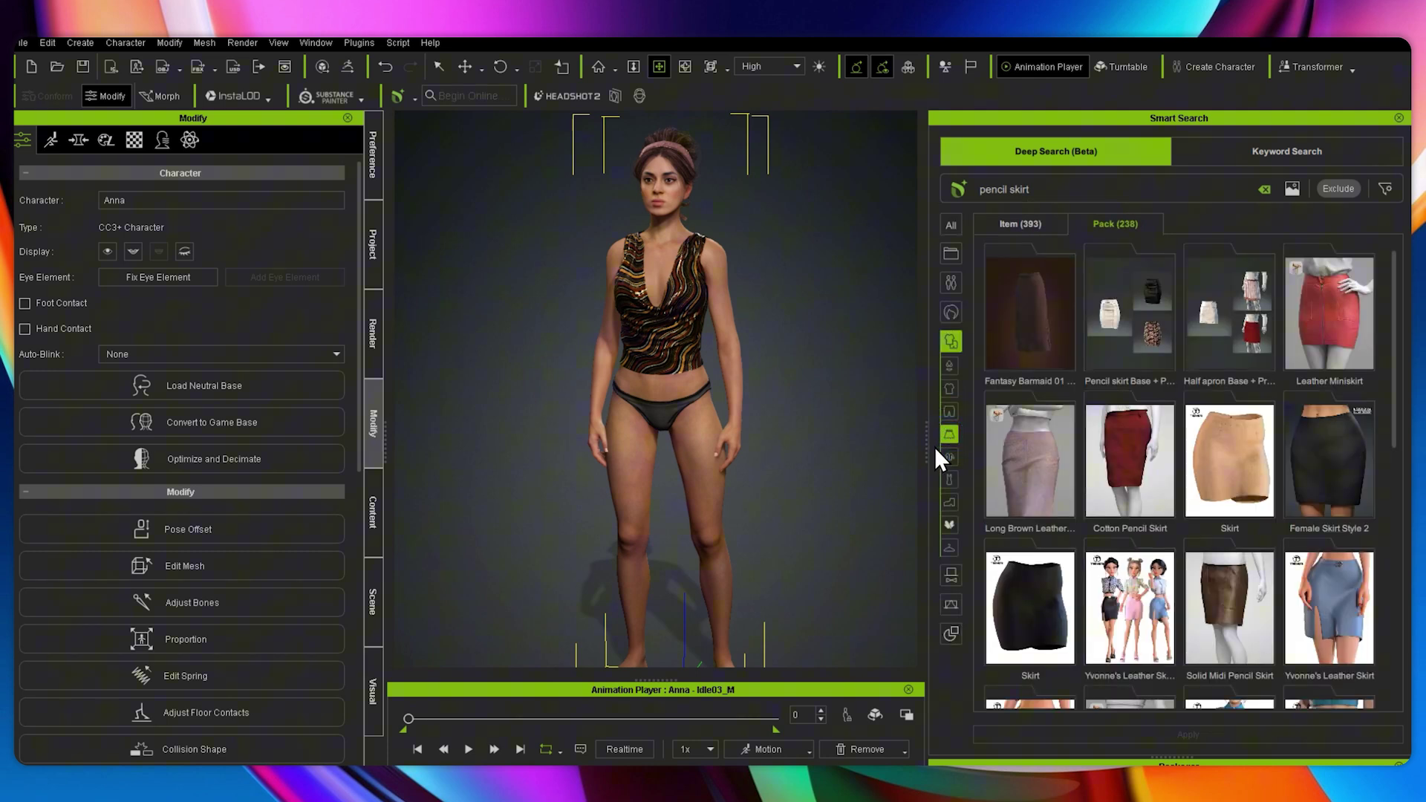
{"action": "left_click_drag", "start_coordinate": [928, 444], "coordinate": [663, 484]}
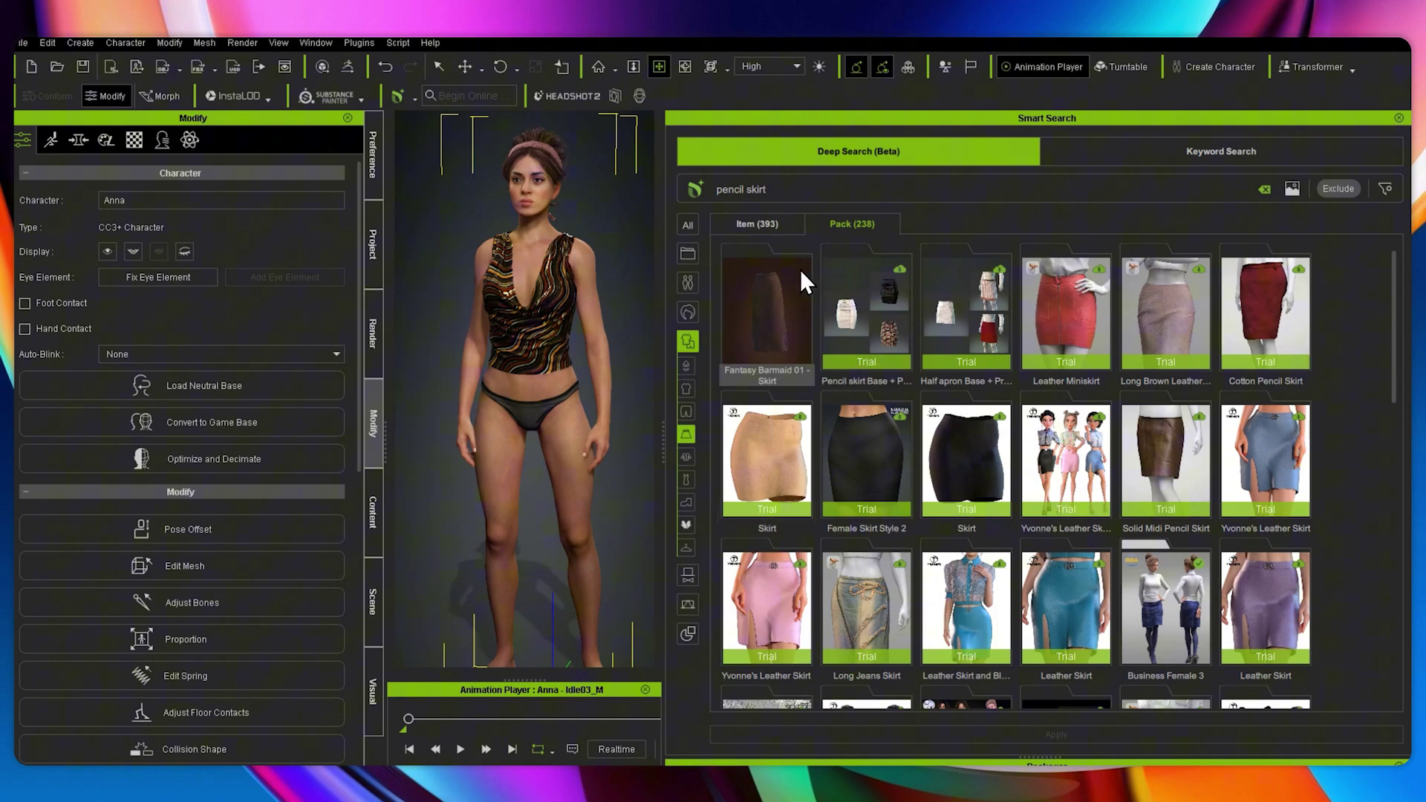
{"action": "scroll", "coordinate": [800, 268], "scroll_direction": "down", "scroll_amount": 2}
{"action": "left_click", "coordinate": [1384, 188]}
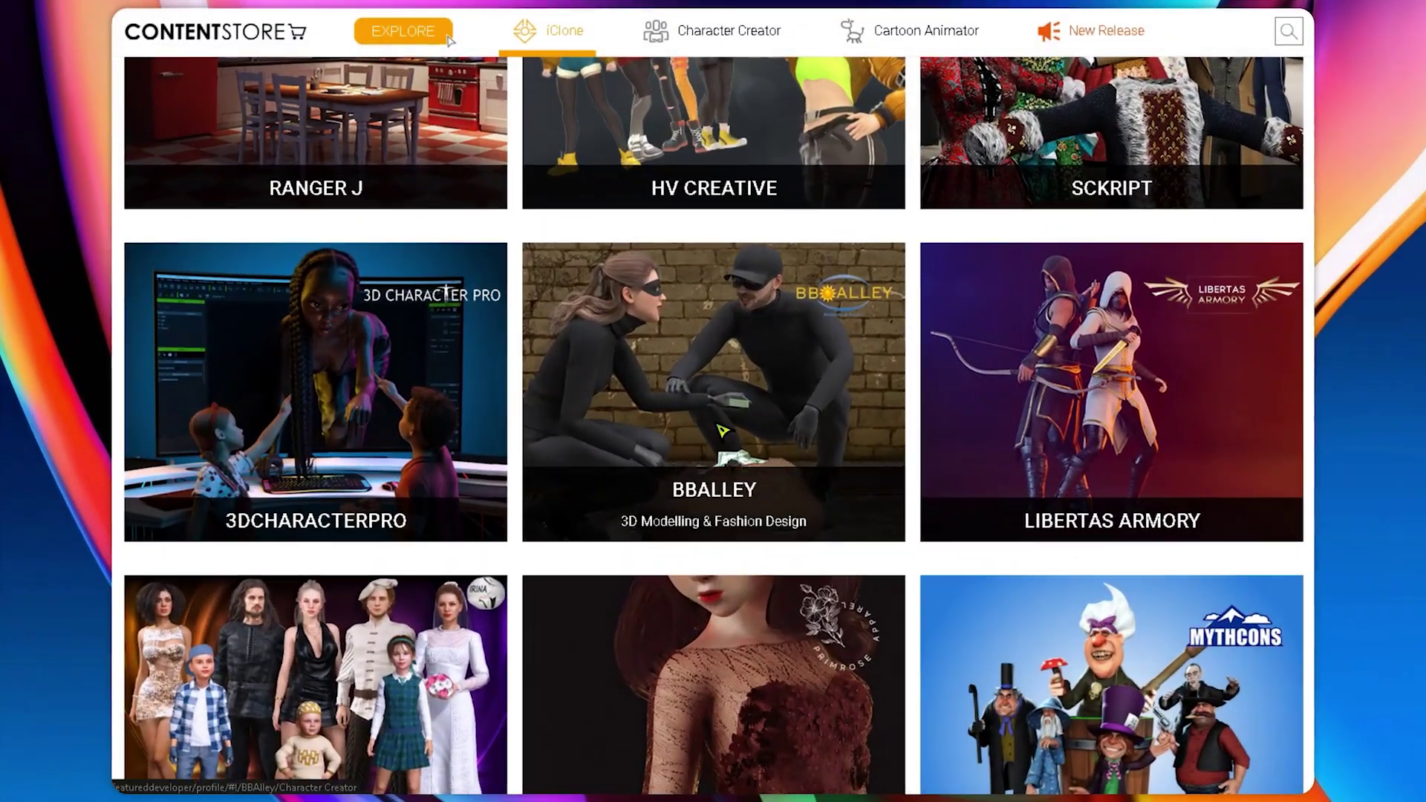
- Open the BBAlley developer page in the Reallusion Content Store and browse its Character Creator products
{"action": "left_click", "coordinate": [622, 553]}
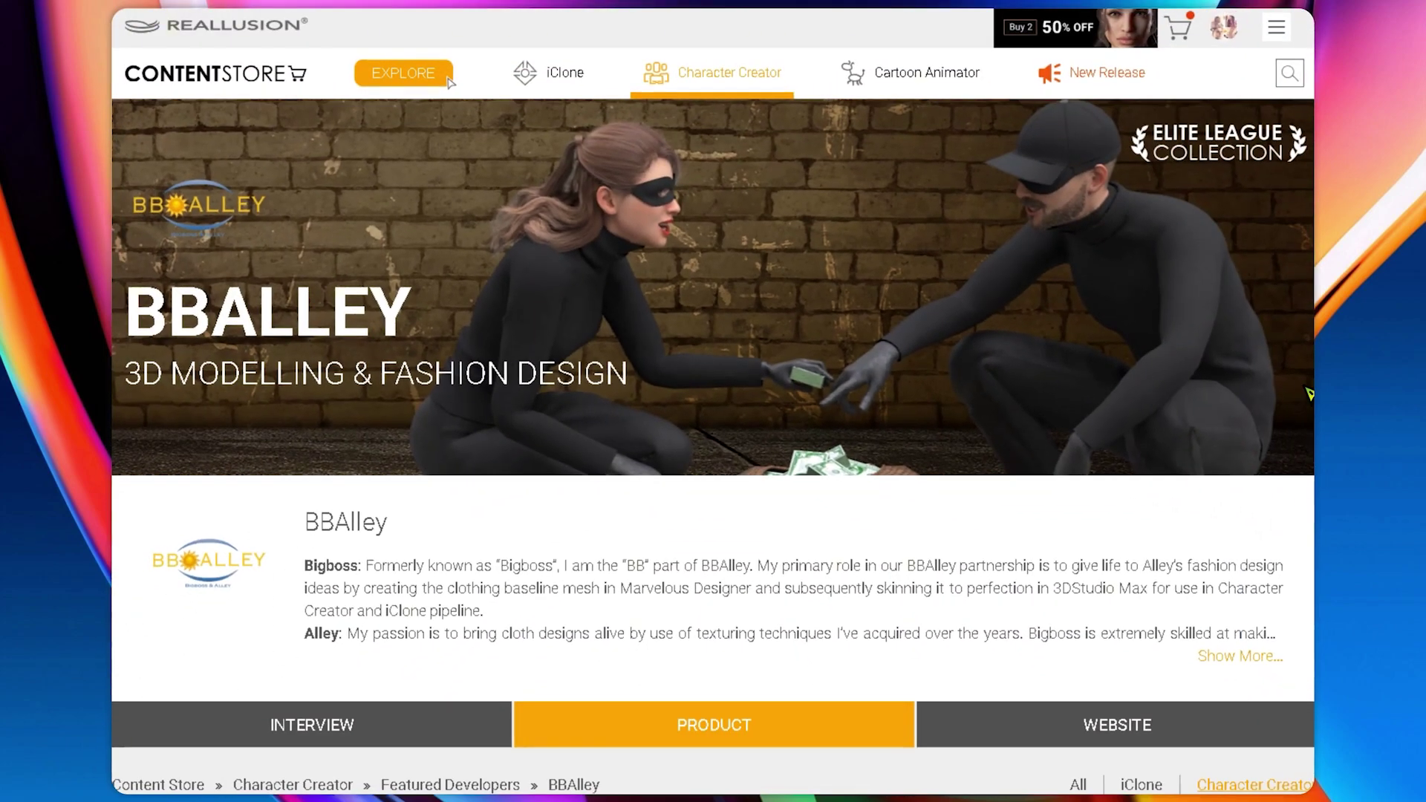
{"action": "scroll", "coordinate": [1307, 372], "scroll_direction": "down", "scroll_amount": 10}
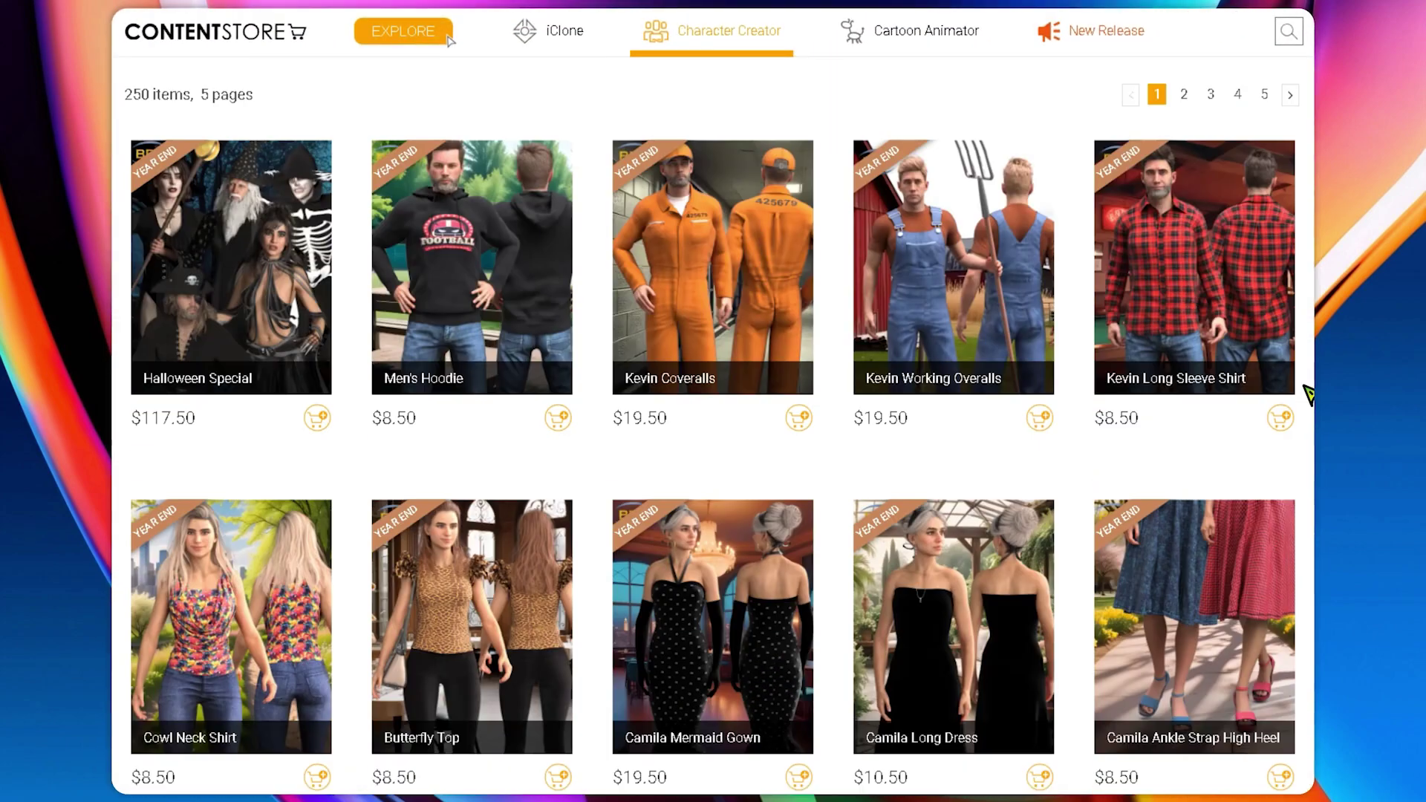
{"action": "scroll", "coordinate": [1308, 393], "scroll_direction": "down", "scroll_amount": 4}
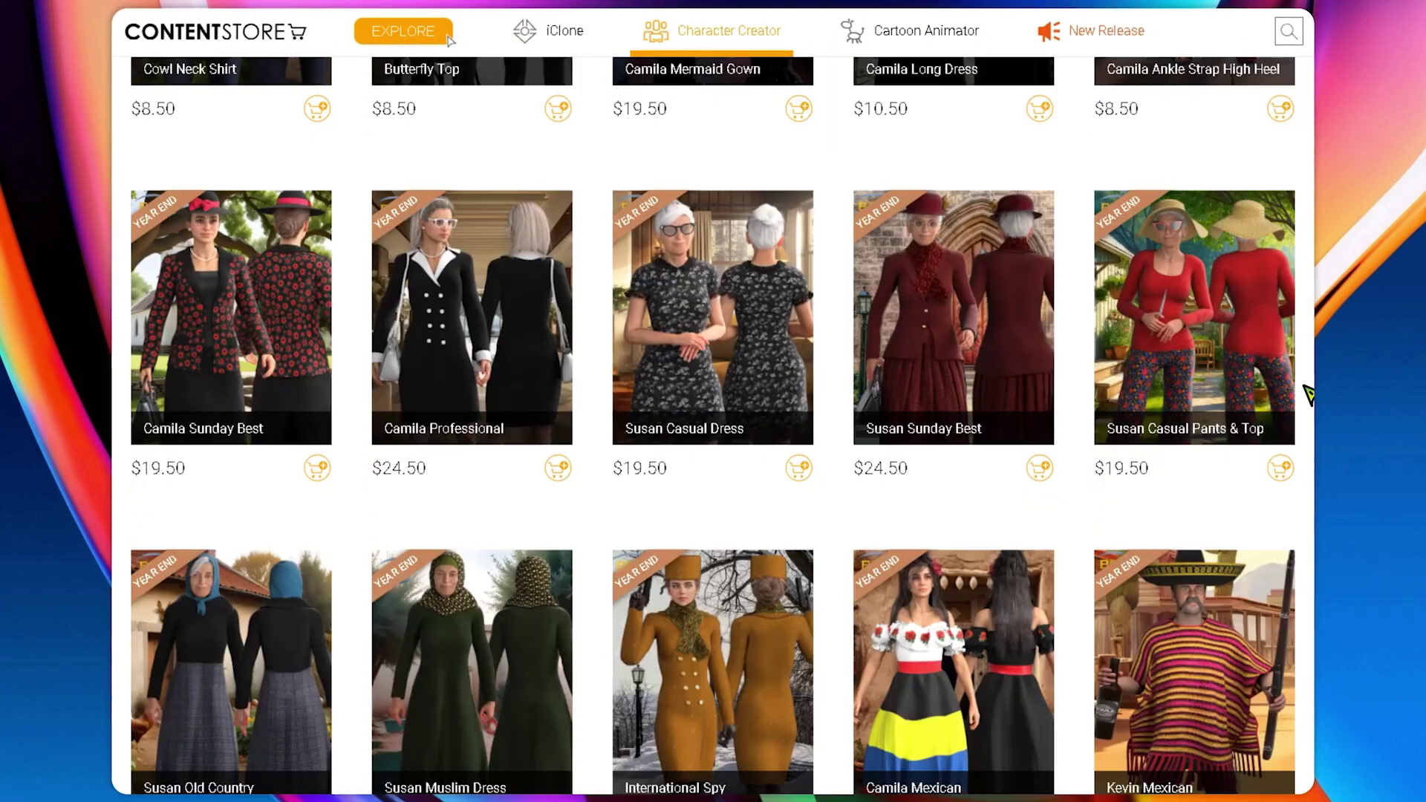
{"action": "scroll", "coordinate": [1308, 393], "scroll_direction": "down", "scroll_amount": 4}
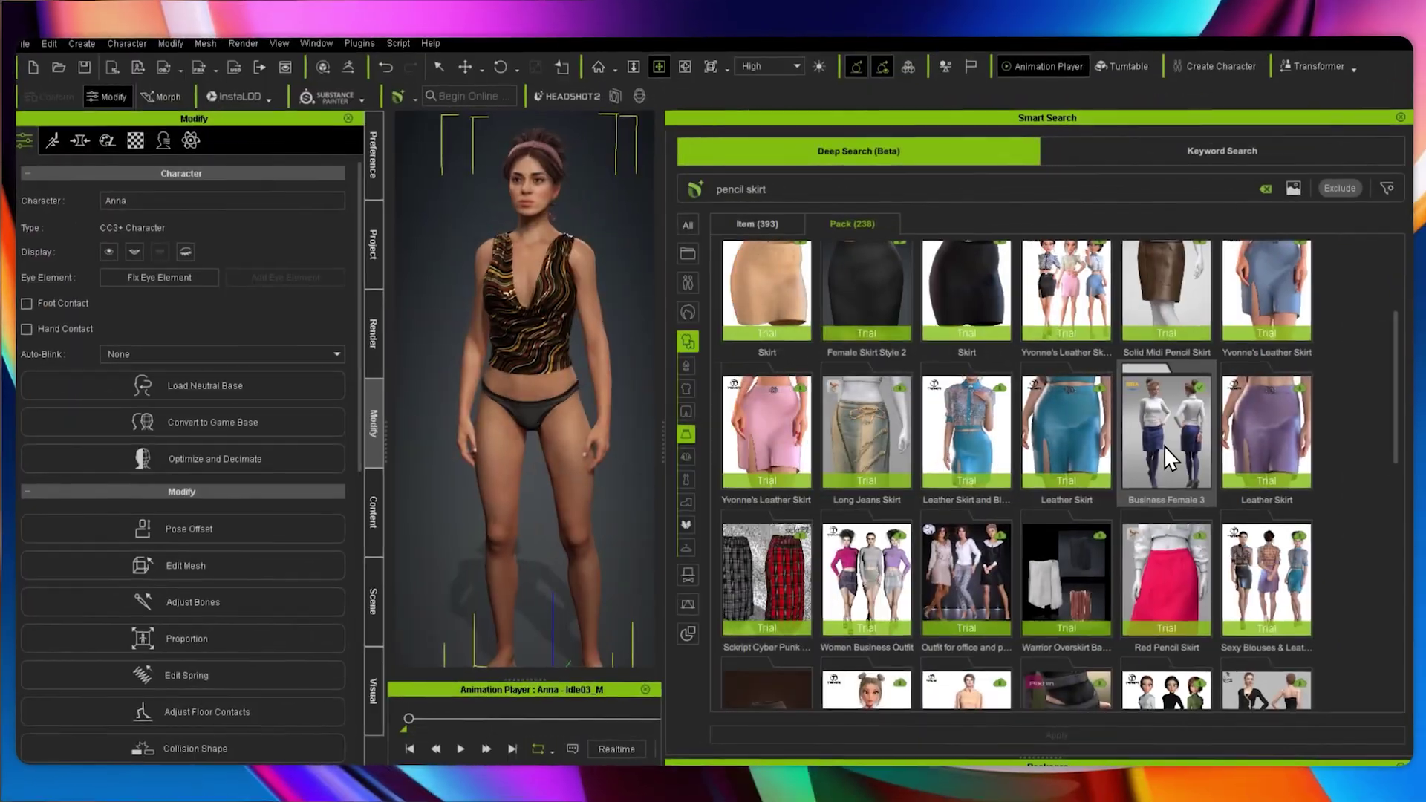
- Select the Business Female 3 pack in Character Creator and apply Skirt_Black_Leather from its Female_Business_3 skirts folder to Anna
{"action": "left_click", "coordinate": [1164, 446]}
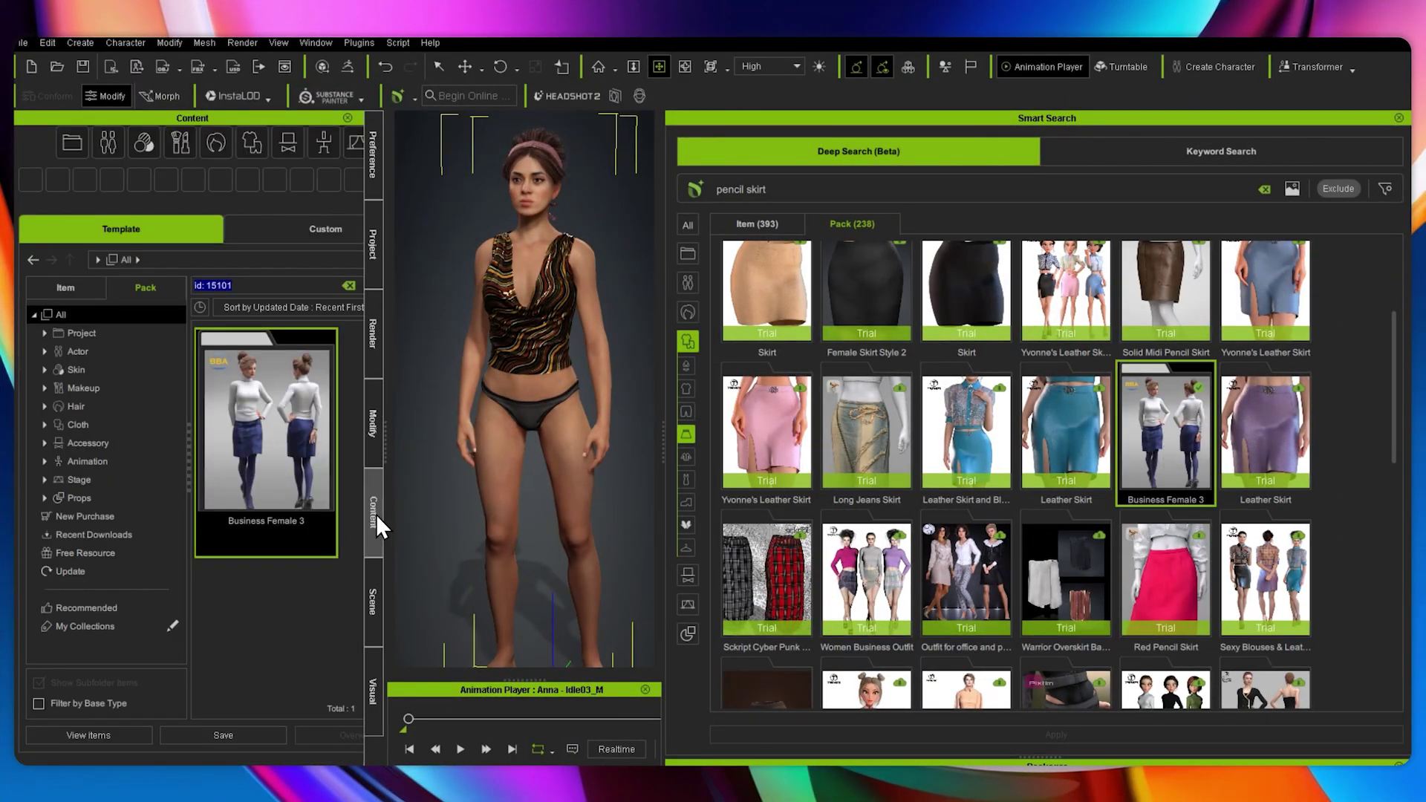
{"action": "double_click", "coordinate": [257, 425]}
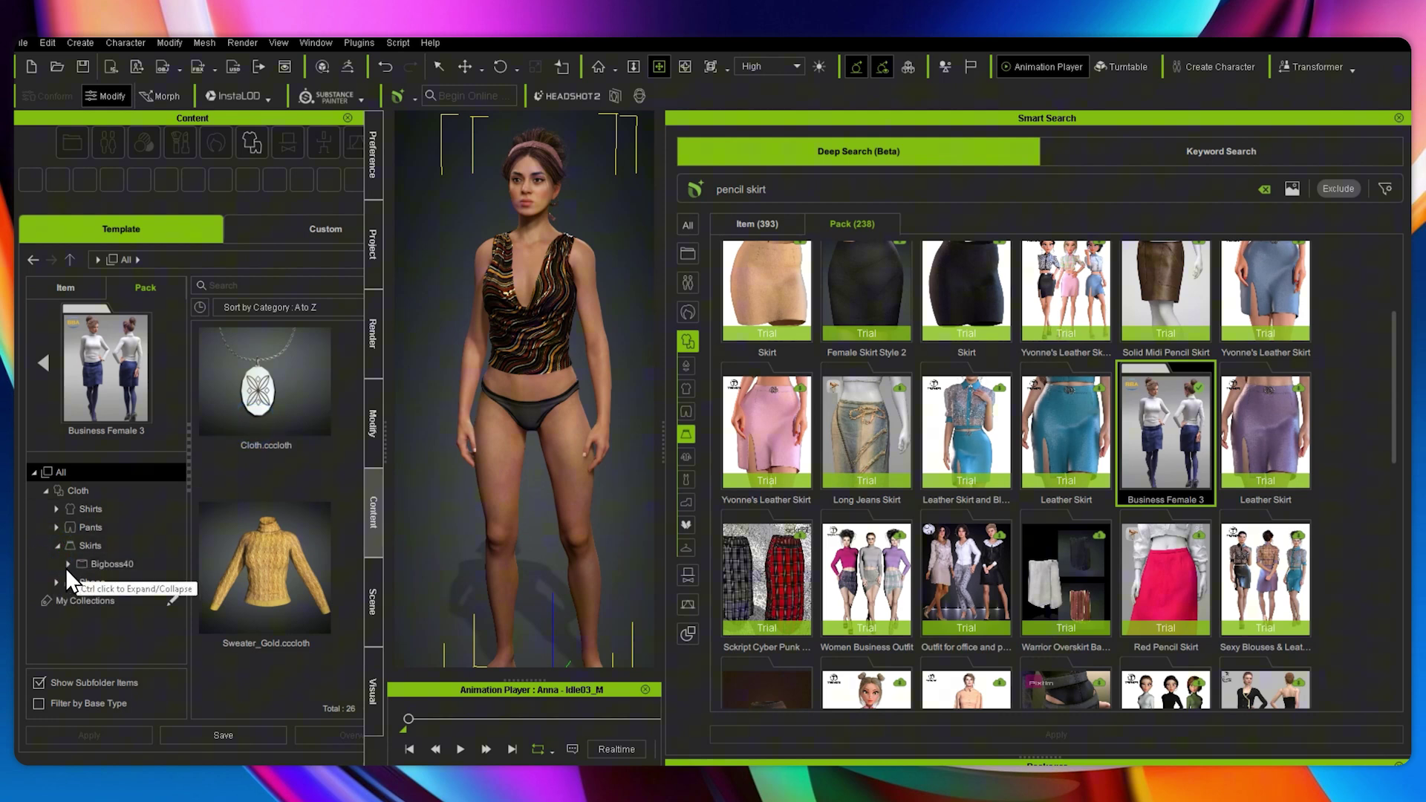
{"action": "left_click", "coordinate": [122, 582]}
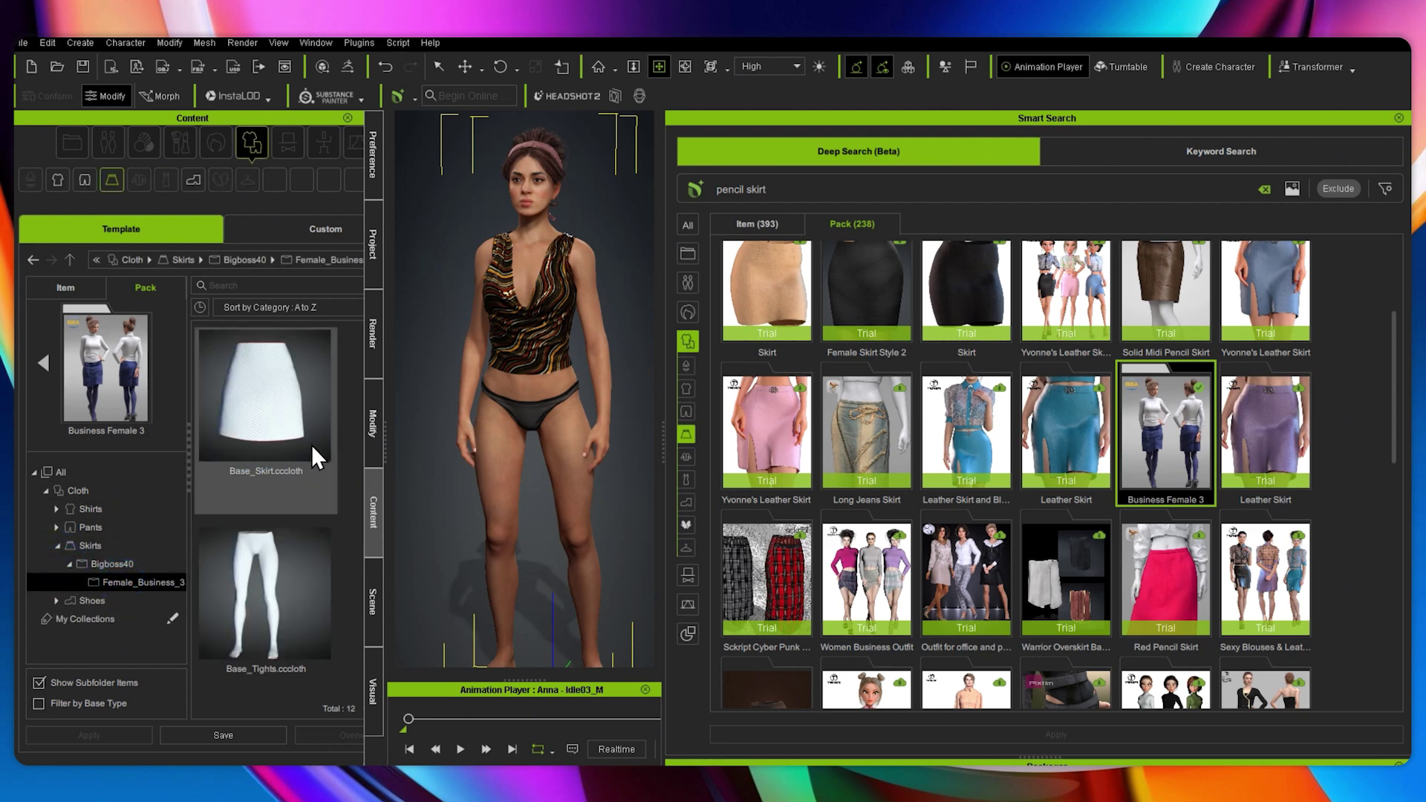
{"action": "scroll", "coordinate": [314, 492], "scroll_direction": "down", "scroll_amount": 6}
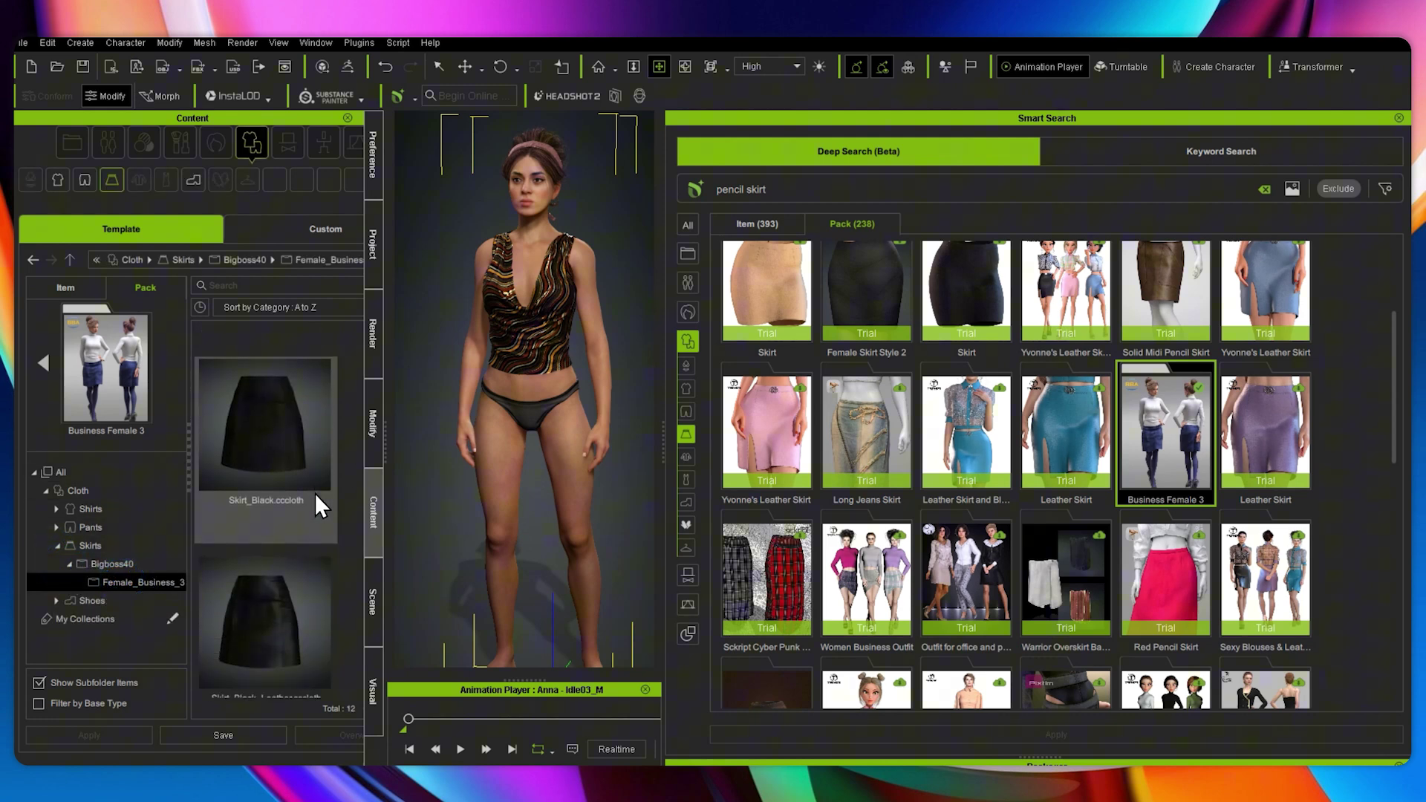
{"action": "left_click_drag", "start_coordinate": [261, 506], "coordinate": [521, 435]}
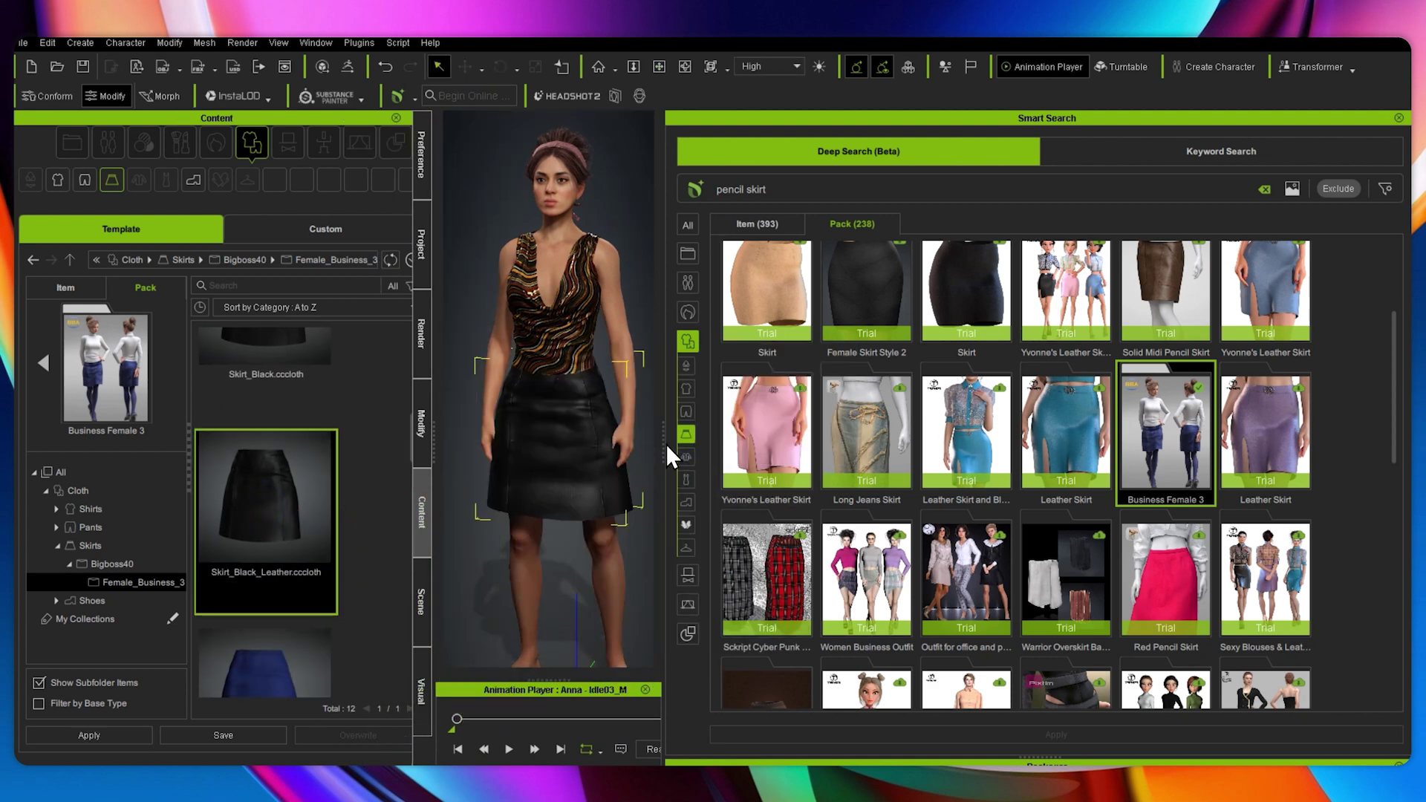
- Narrow the Smart Search panel to enlarge the viewport and view Anna in the full outfit
{"action": "left_click_drag", "start_coordinate": [663, 440], "coordinate": [1098, 439]}
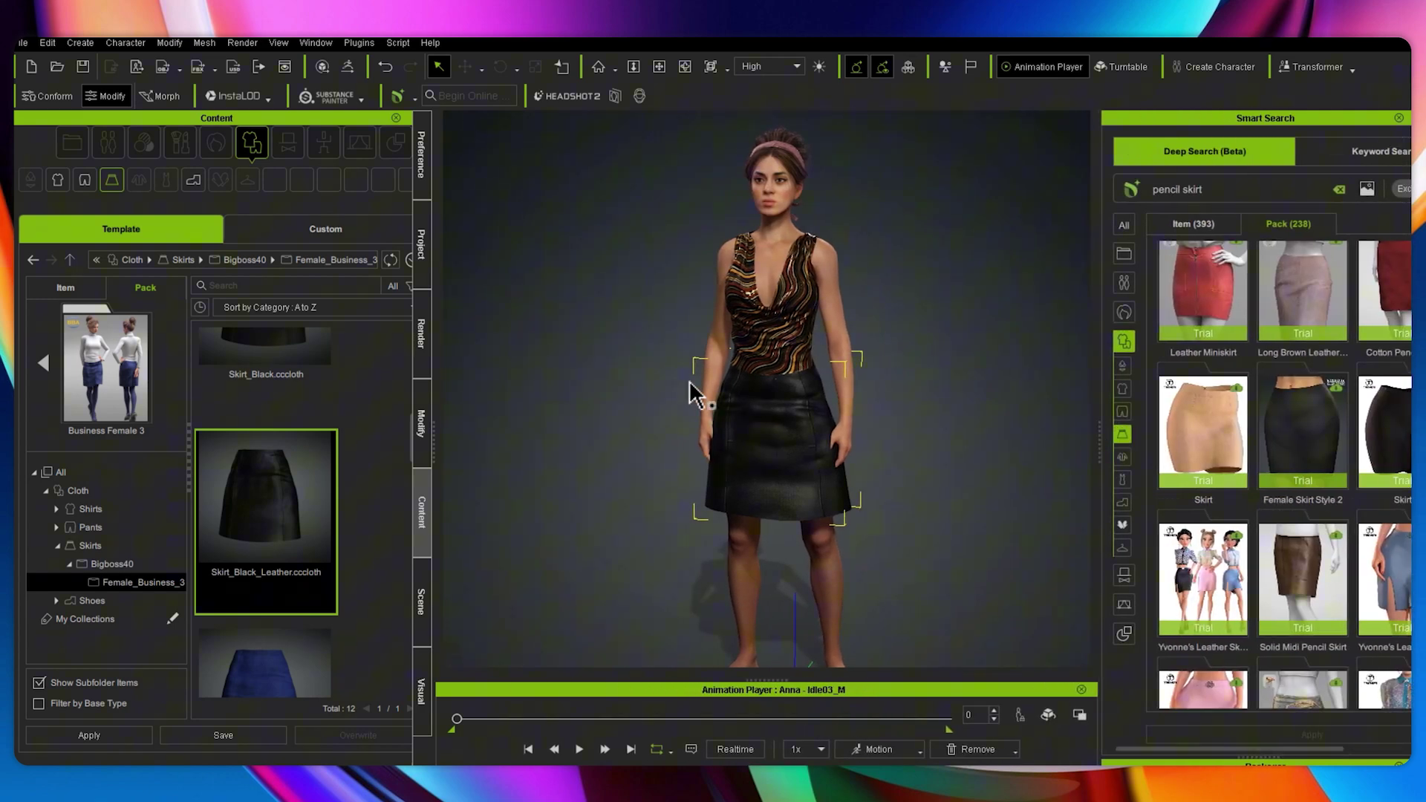
{"action": "left_click", "coordinate": [422, 603]}
{"action": "left_click", "coordinate": [134, 254]}
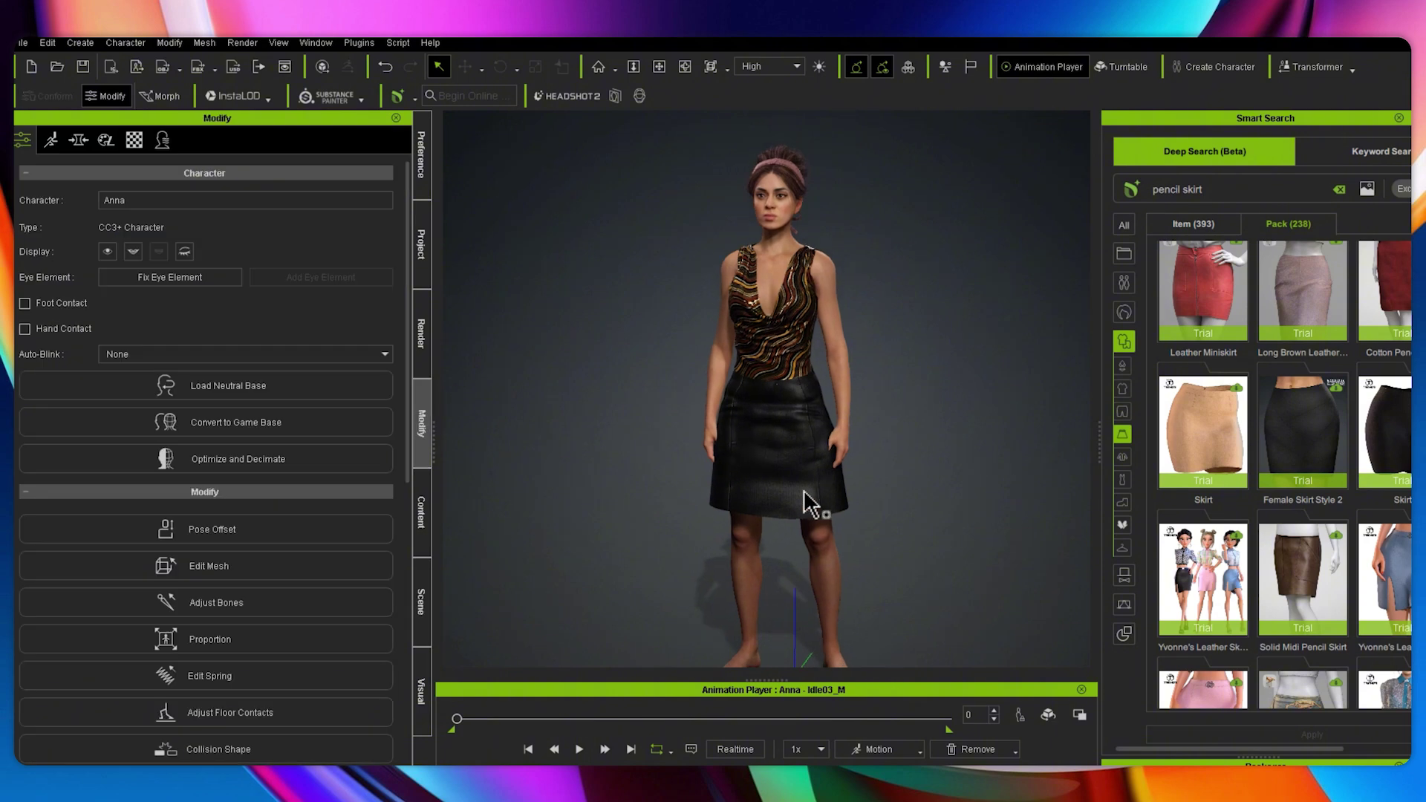
{"action": "left_click", "coordinate": [684, 66]}
{"action": "left_click", "coordinate": [765, 159]}
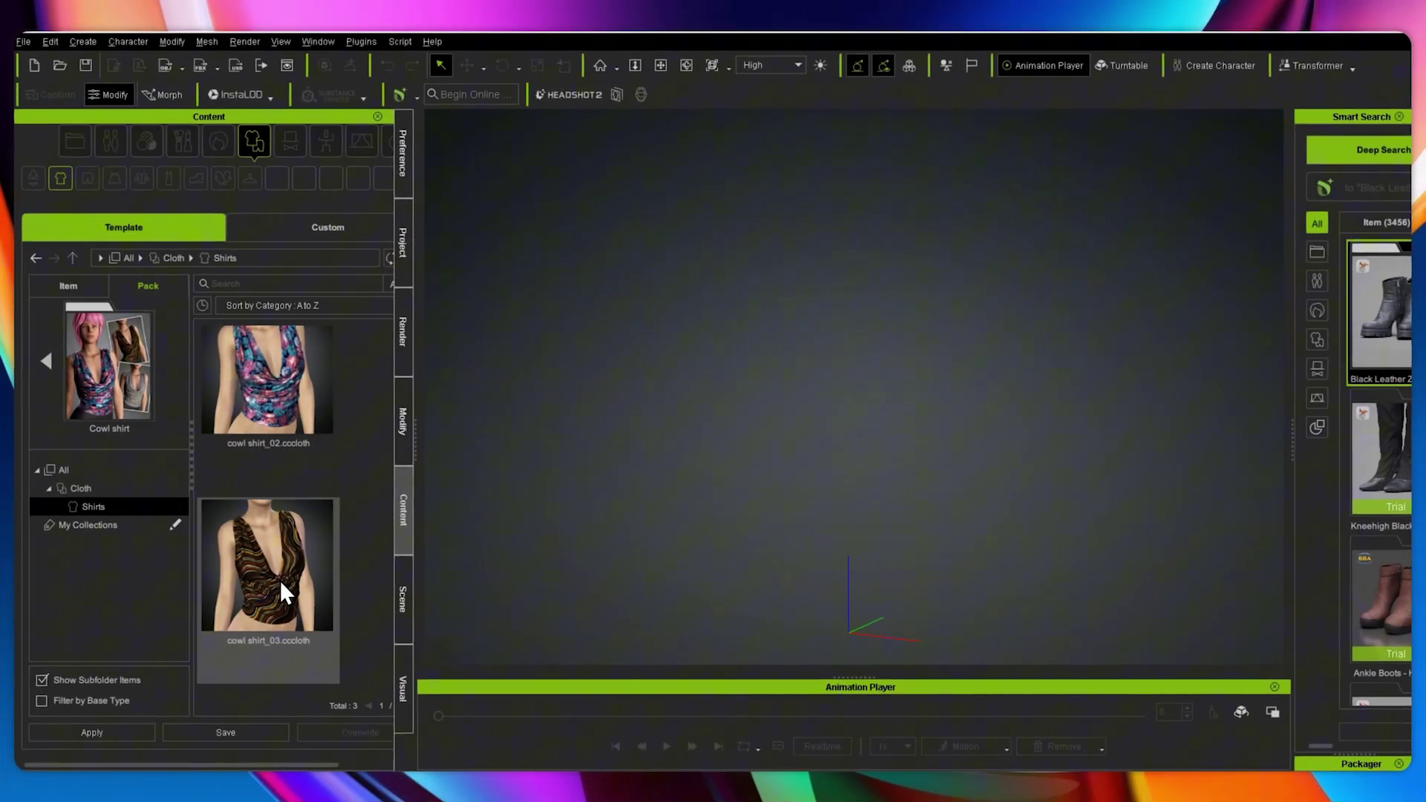
- Apply cowl shirt_03 in the empty scene using demo content, dress the demo character in Skirt_Black_Leather and view the outfit in motion
{"action": "left_click_drag", "start_coordinate": [279, 581], "coordinate": [763, 359]}
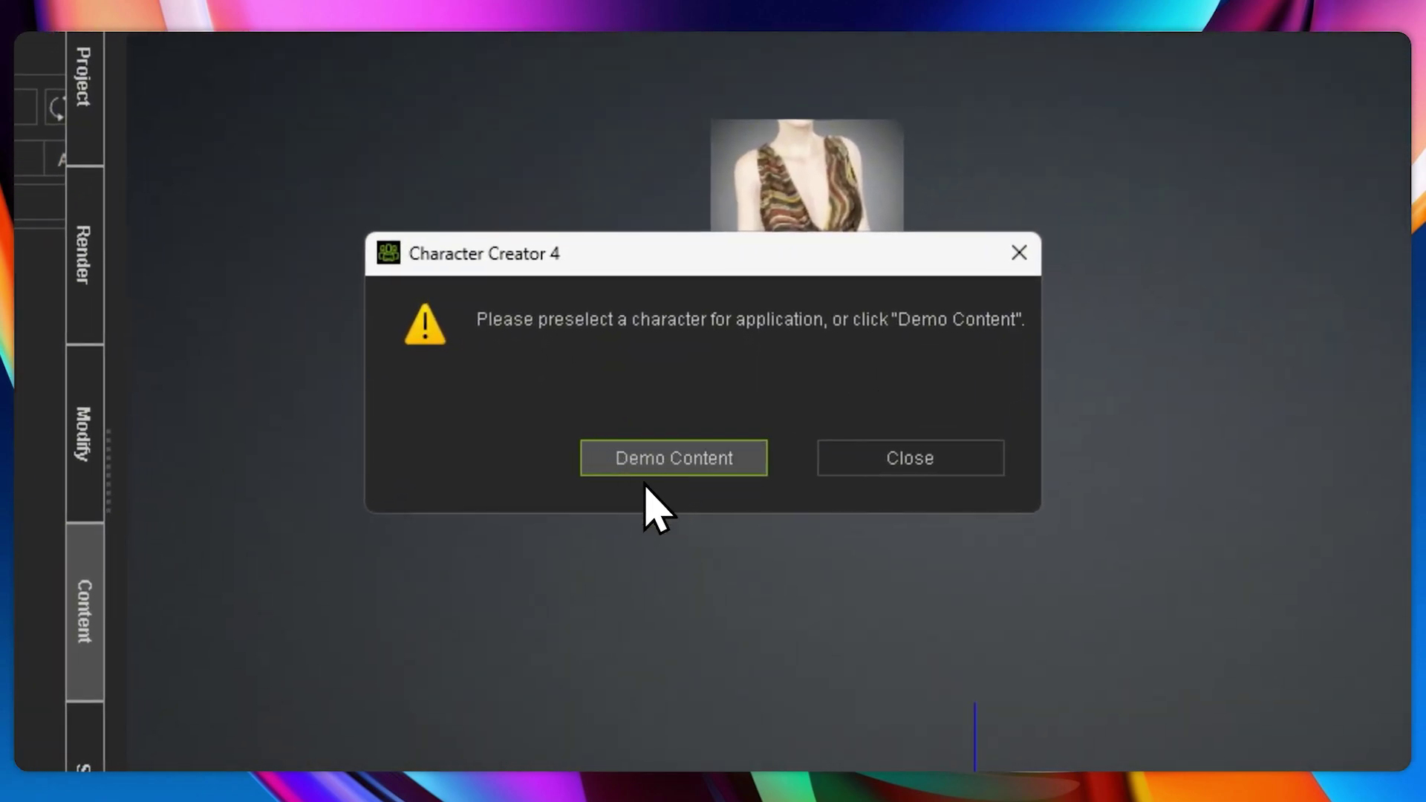
{"action": "left_click", "coordinate": [688, 467]}
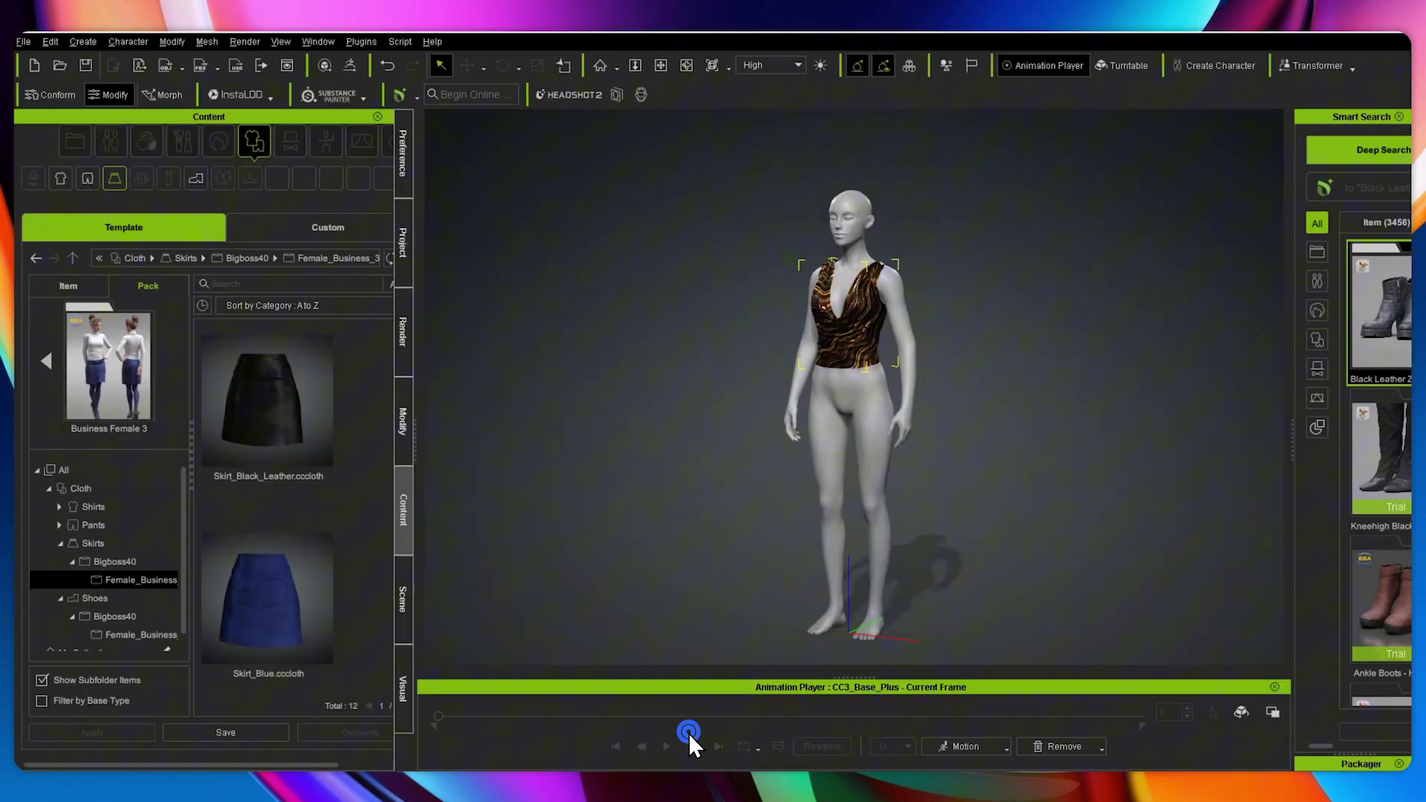
{"action": "left_click", "coordinate": [260, 401]}
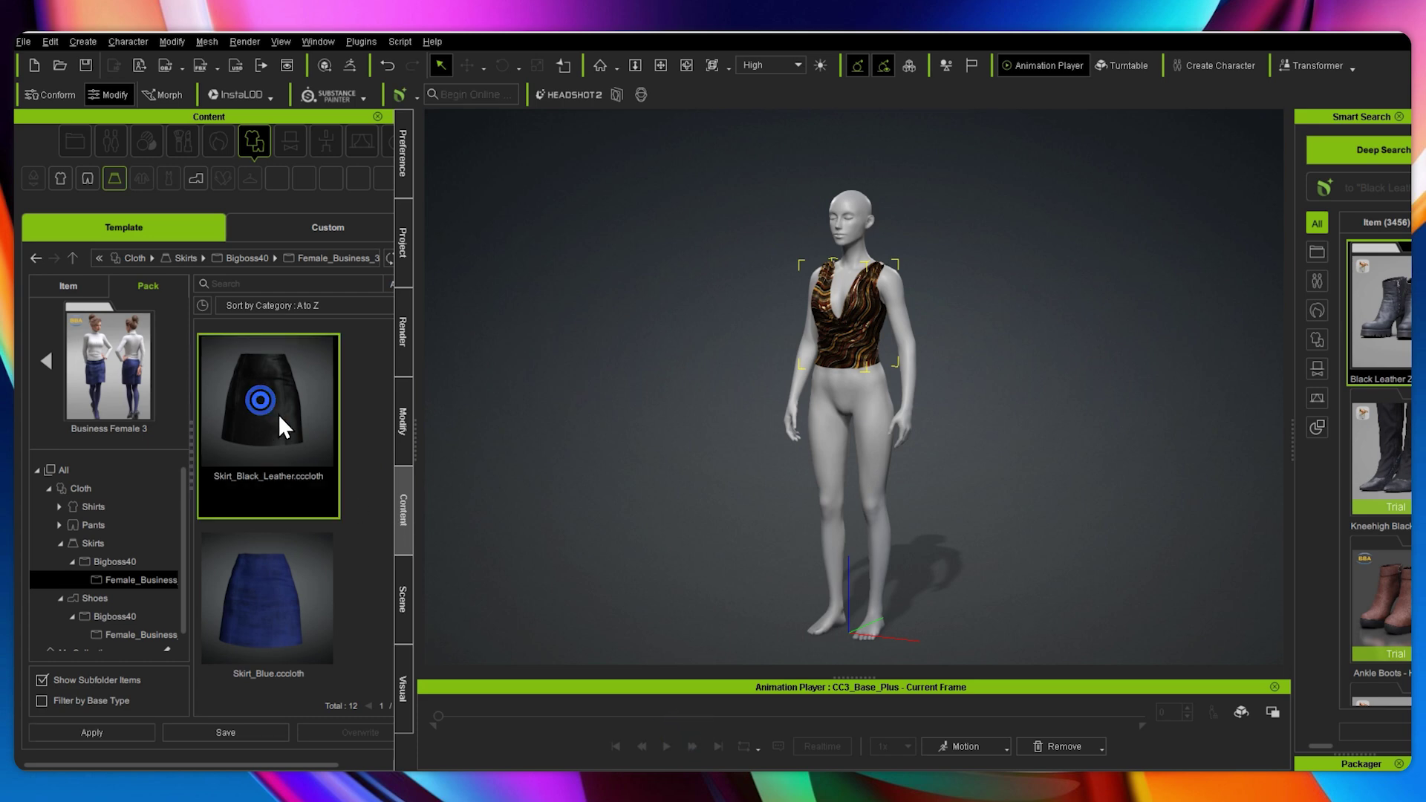
{"action": "left_click_drag", "start_coordinate": [278, 413], "coordinate": [867, 438]}
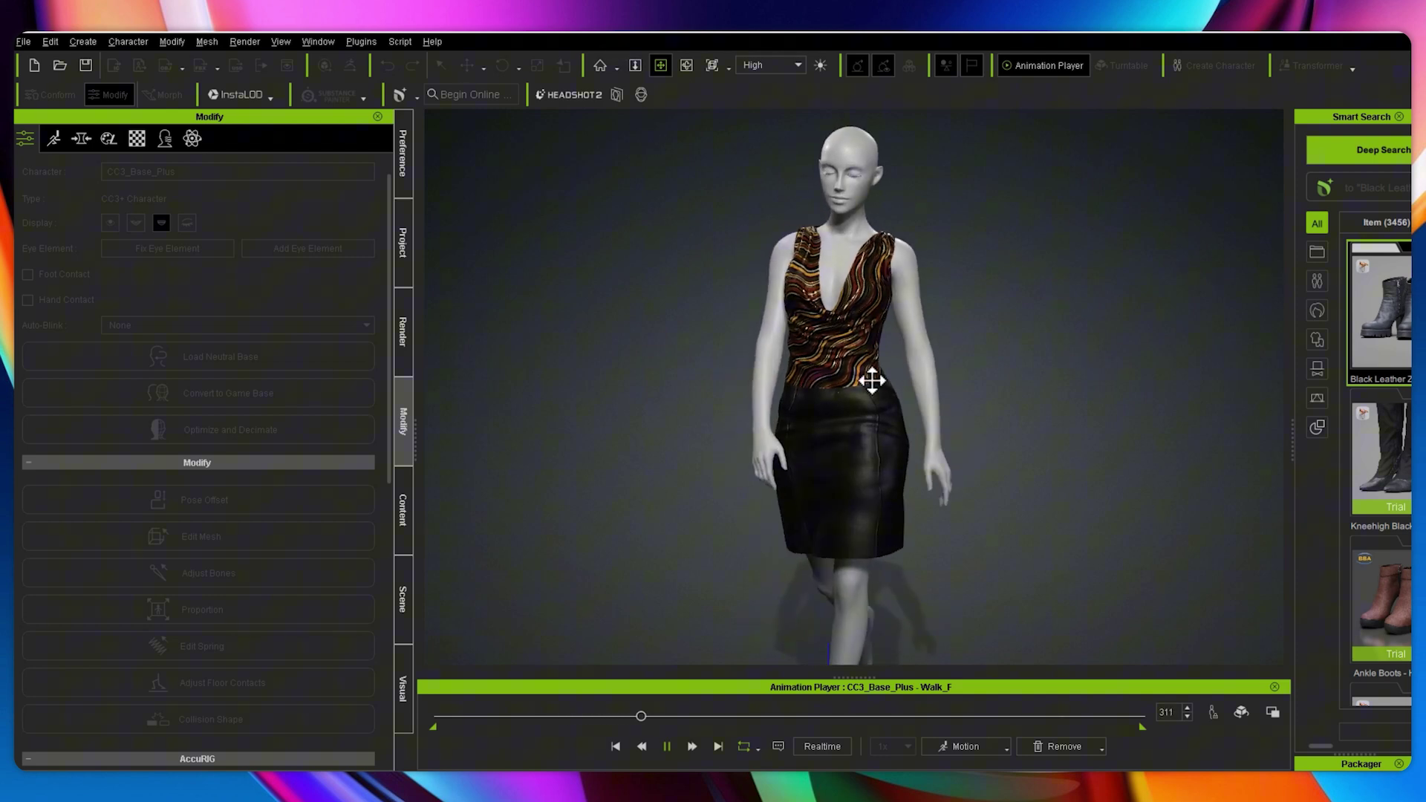
{"action": "left_click", "coordinate": [686, 64]}
{"action": "left_click_drag", "start_coordinate": [983, 302], "coordinate": [1060, 300]}
{"action": "key", "text": "w"}
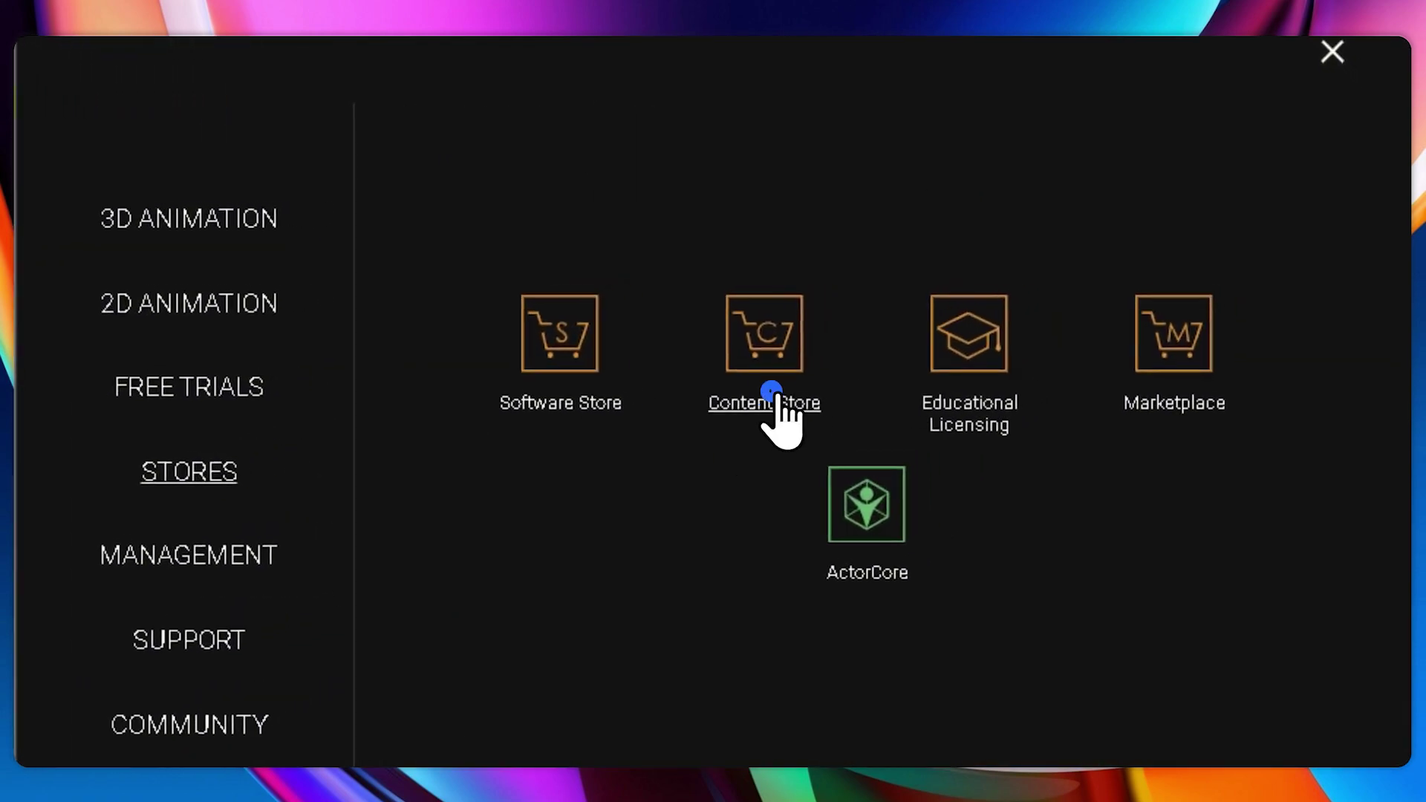
- Open the Reallusion Content Store, search its Character Creator items for stockings and browse the products
{"action": "left_click", "coordinate": [1087, 266]}
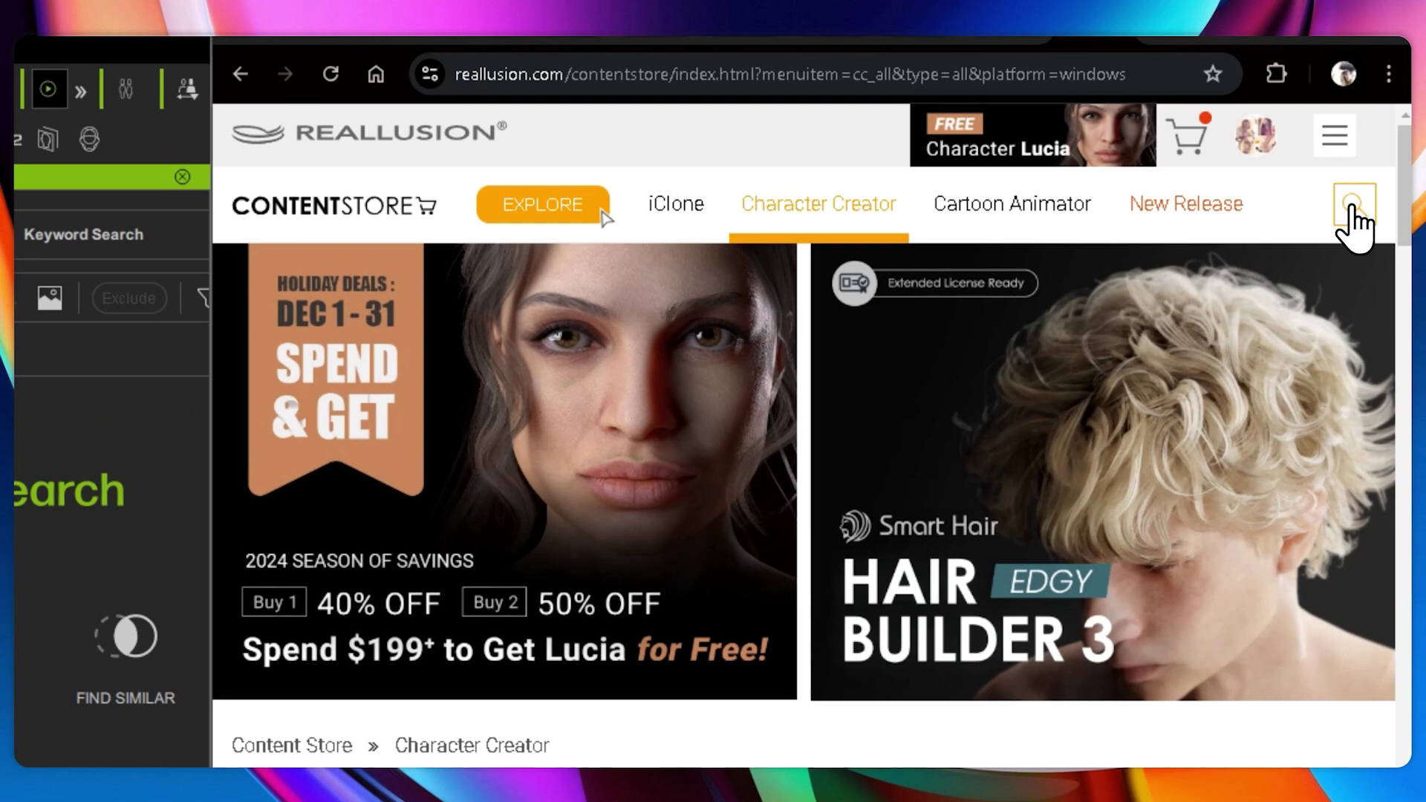
{"action": "left_click", "coordinate": [1377, 134]}
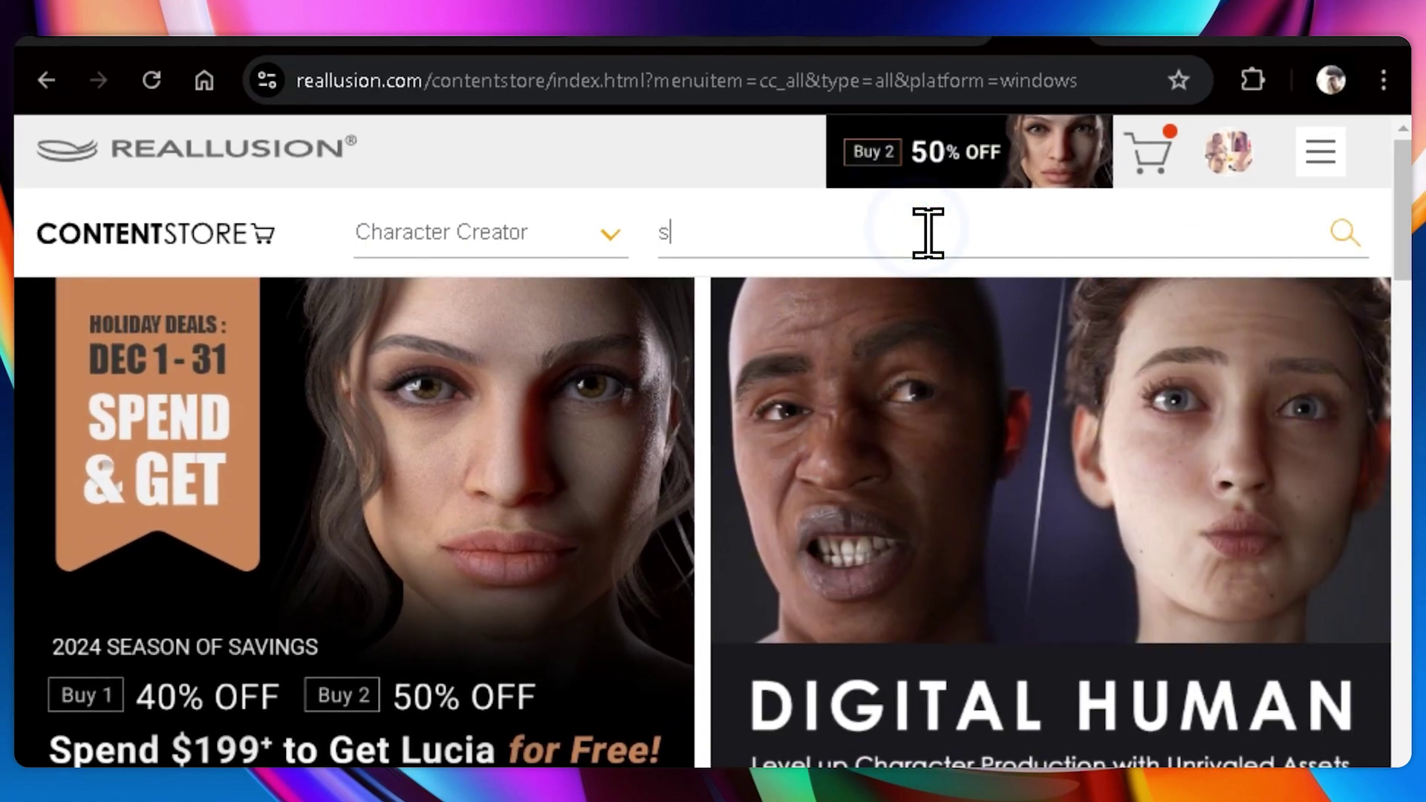
{"action": "type", "text": "stockings"}
{"action": "key", "text": "Return"}
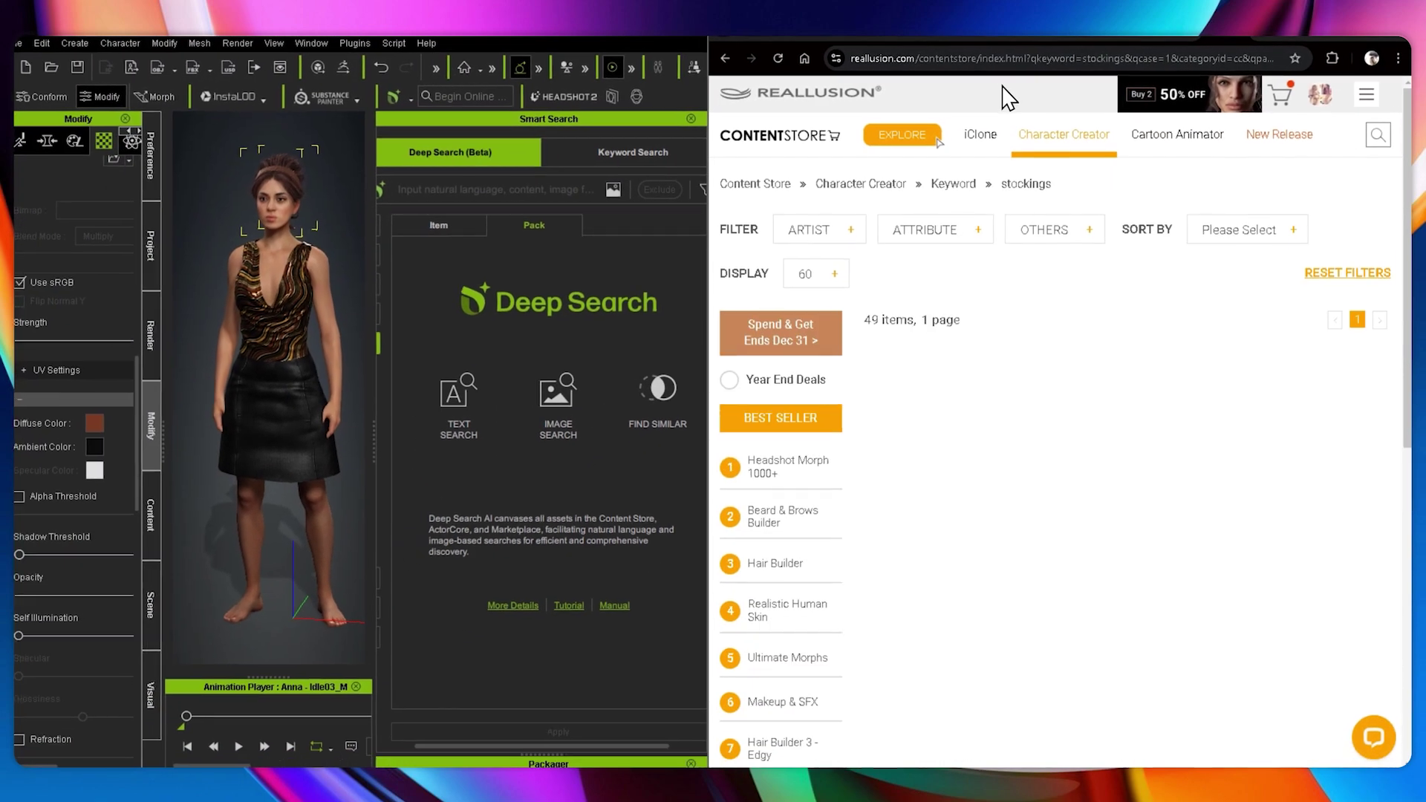
{"action": "scroll", "coordinate": [1245, 407], "scroll_direction": "down", "scroll_amount": 3}
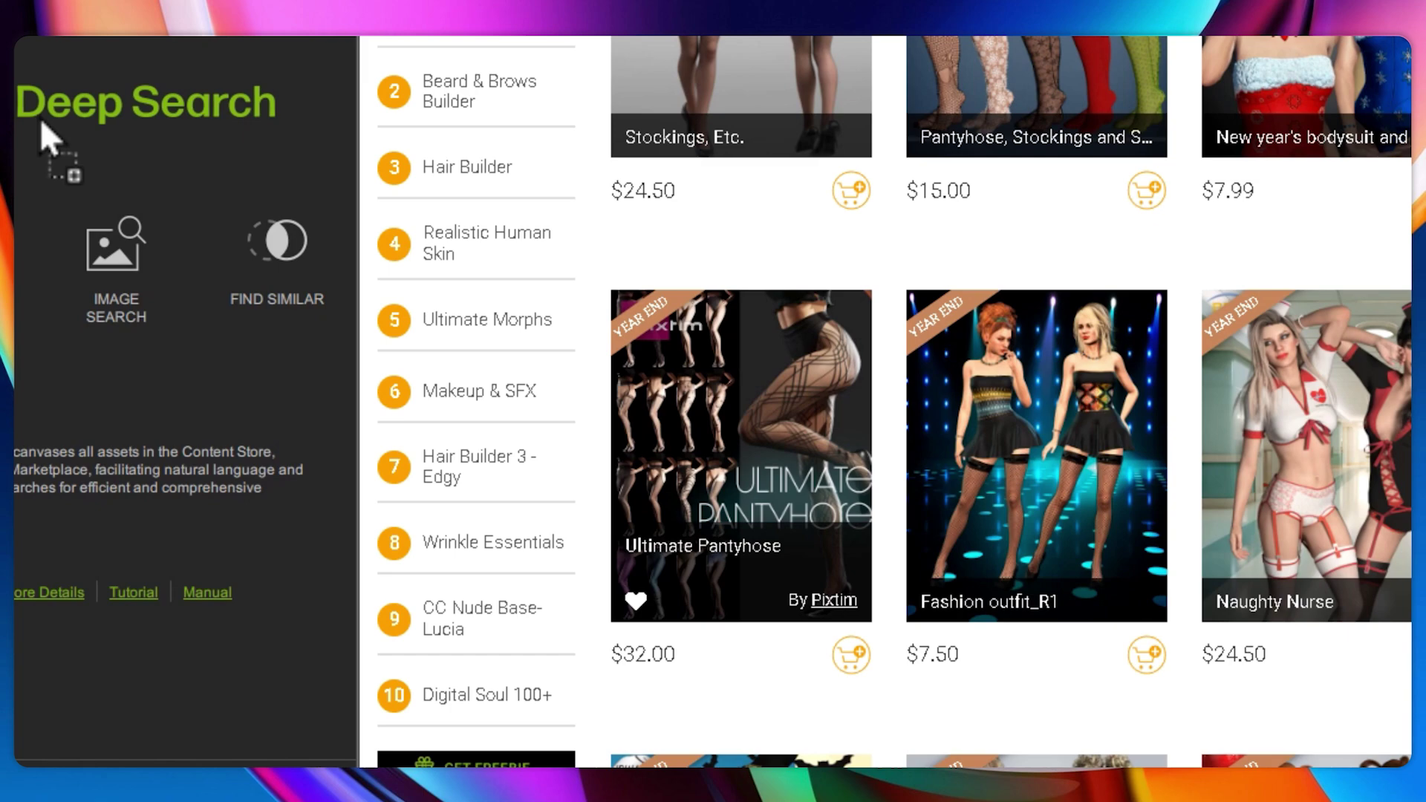
- Run an image-based Deep Search with the store's Ultimate Pantyhose picture and filter the results to the underwear category
{"action": "left_click_drag", "start_coordinate": [517, 315], "coordinate": [497, 312]}
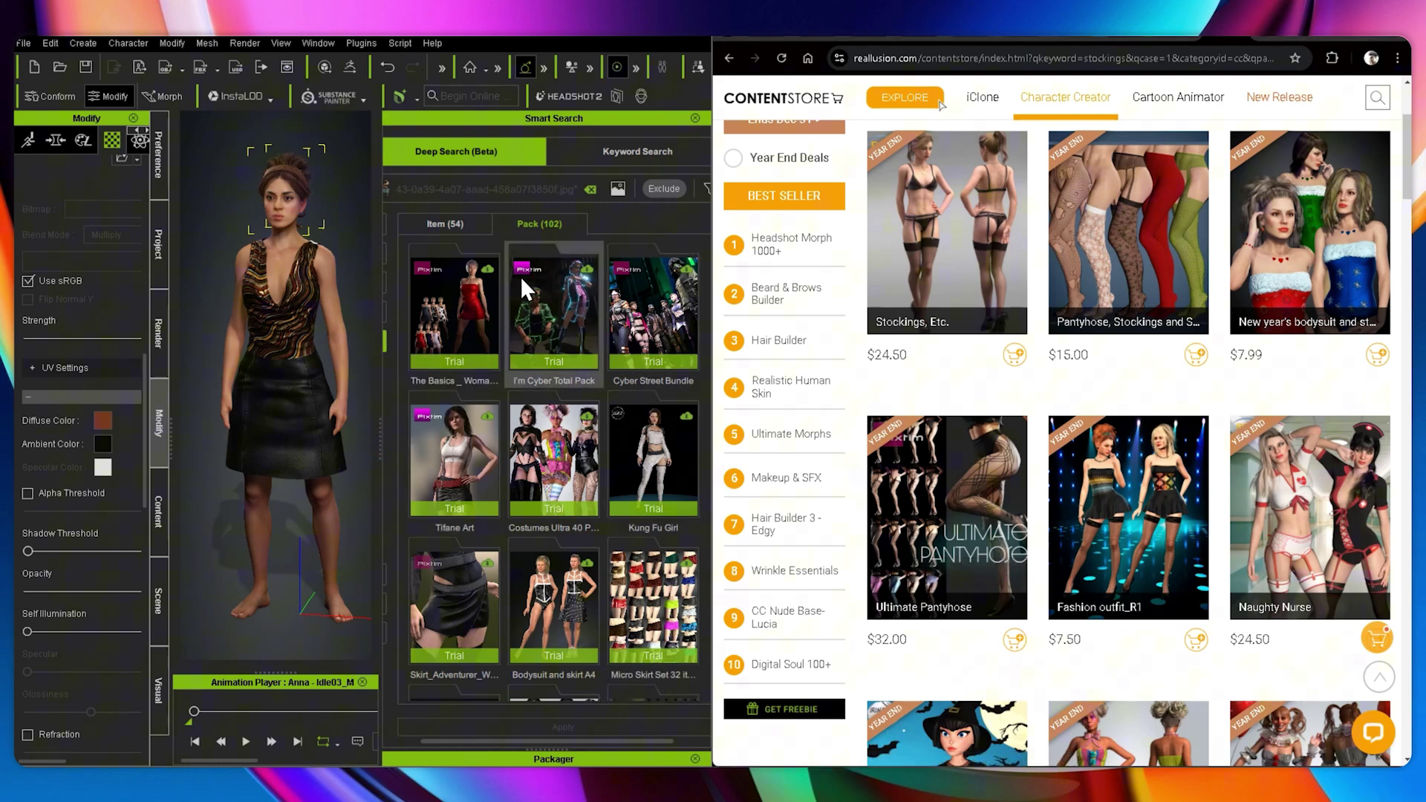
{"action": "left_click_drag", "start_coordinate": [511, 738], "coordinate": [455, 746]}
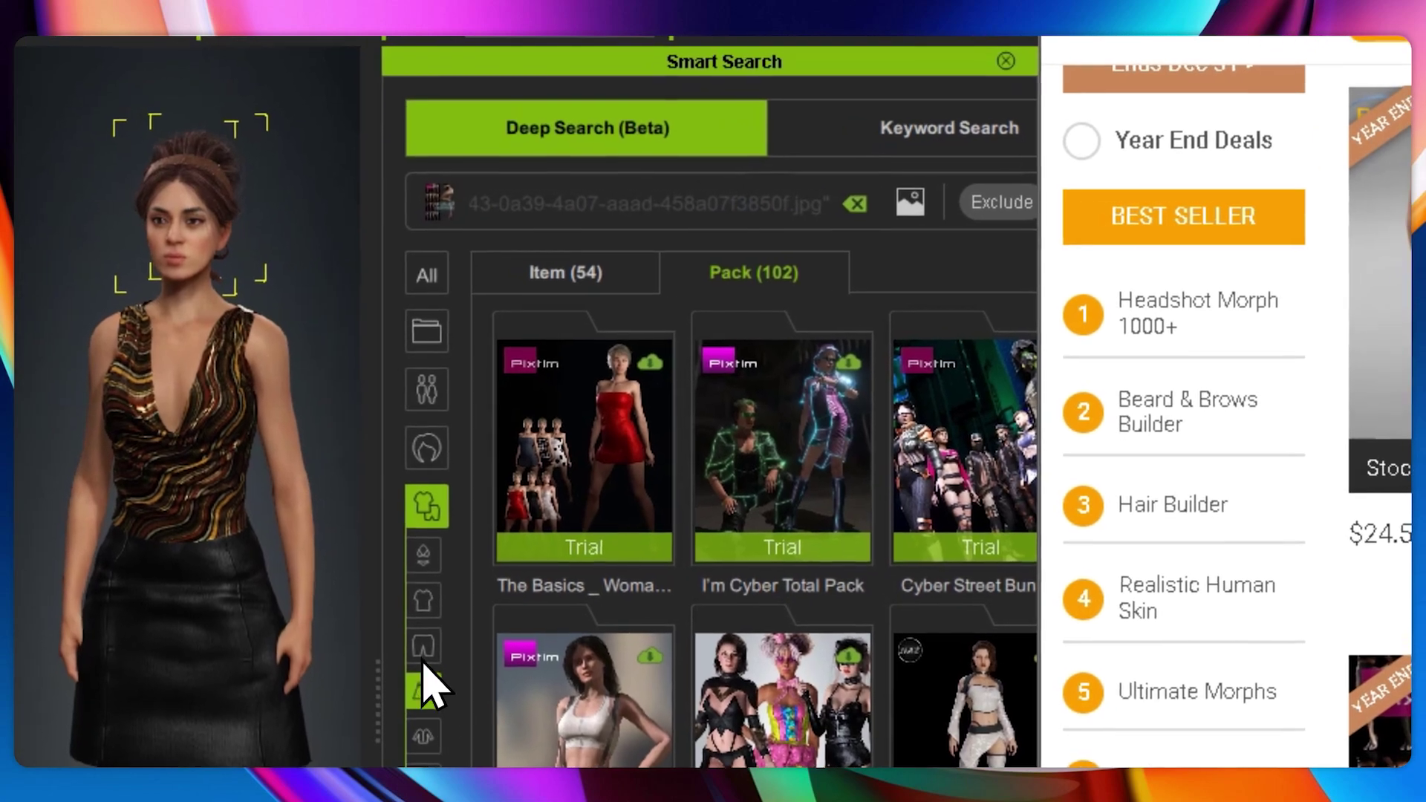
{"action": "left_click", "coordinate": [423, 557]}
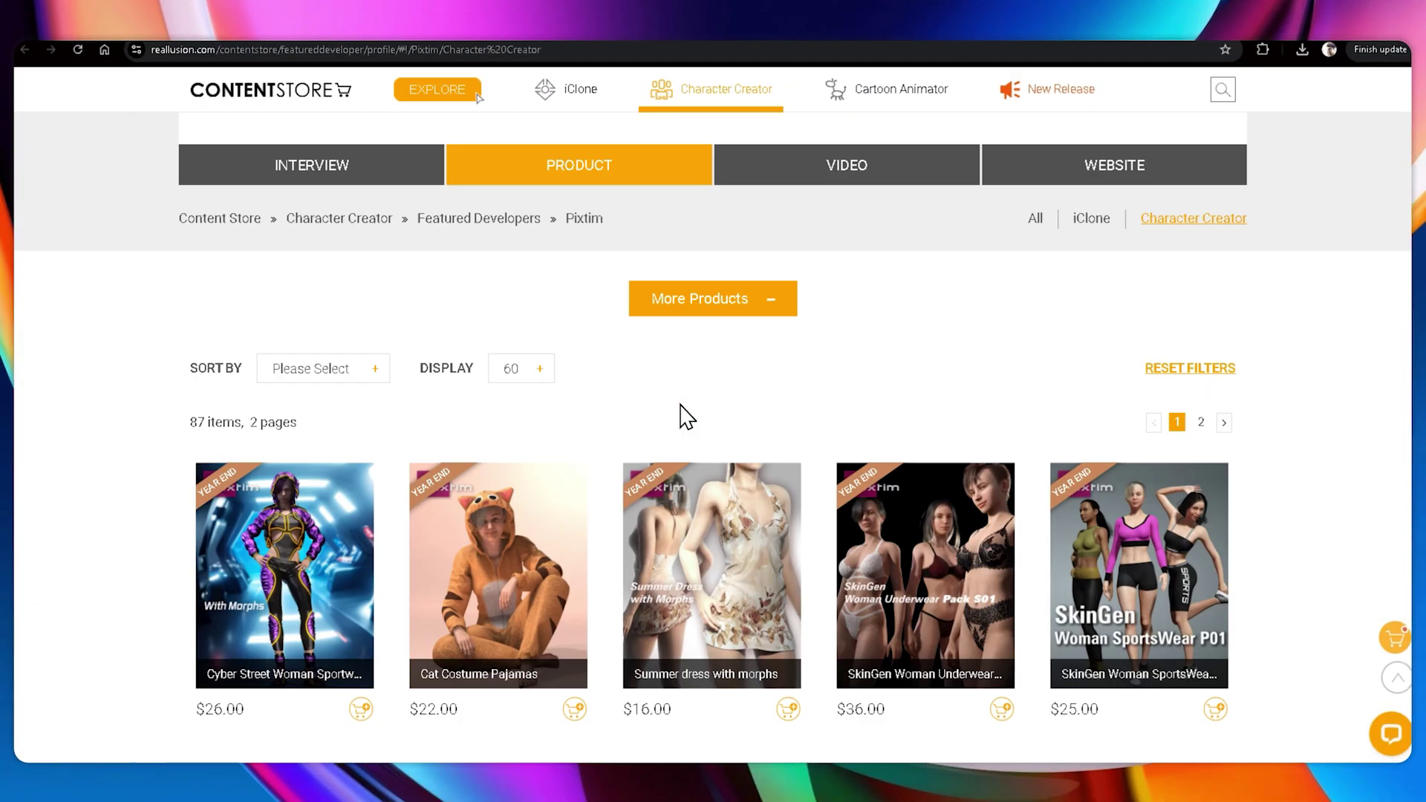
- Browse the Character Creator products on Pixtim's featured developer page
{"action": "scroll", "coordinate": [680, 404], "scroll_direction": "down", "scroll_amount": 6}
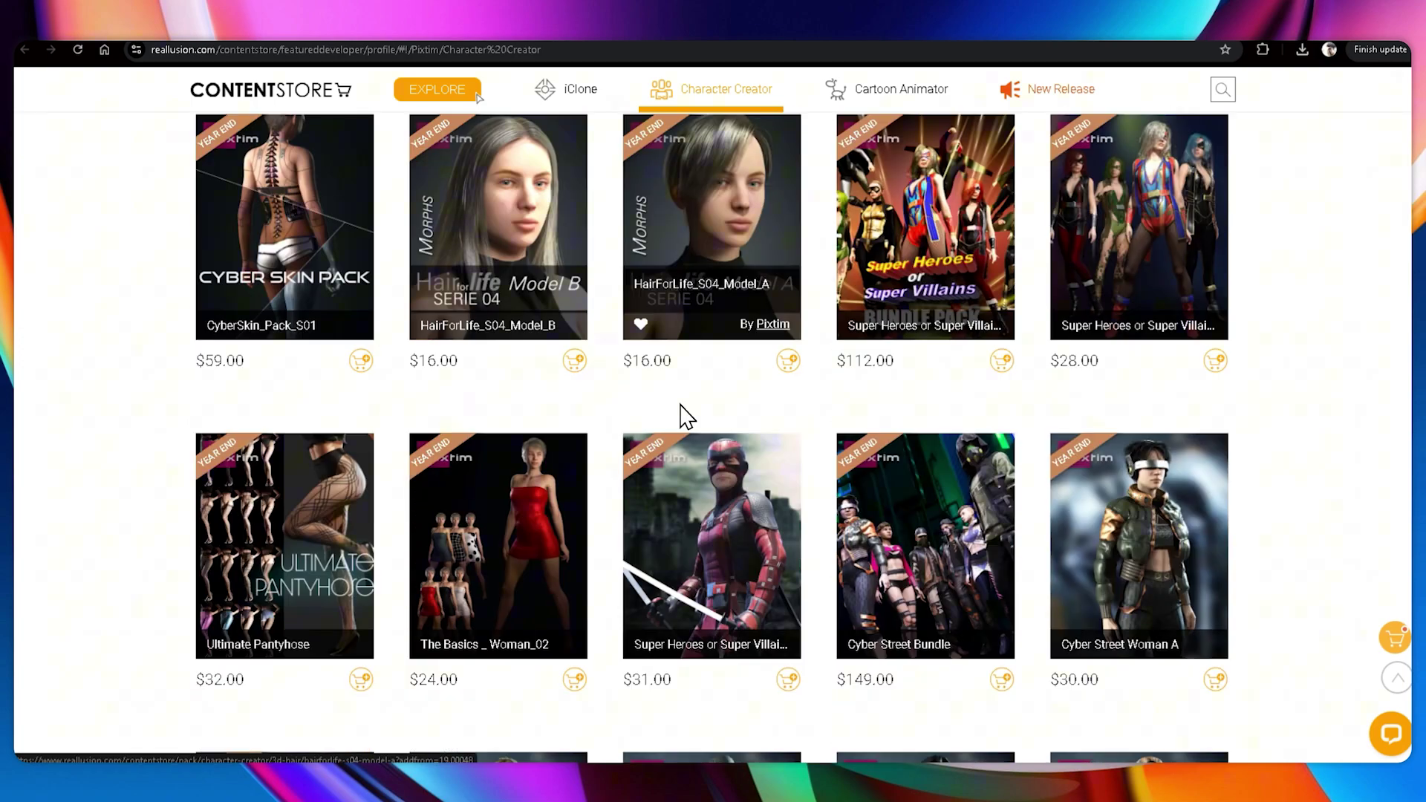
{"action": "scroll", "coordinate": [679, 403], "scroll_direction": "down", "scroll_amount": 6}
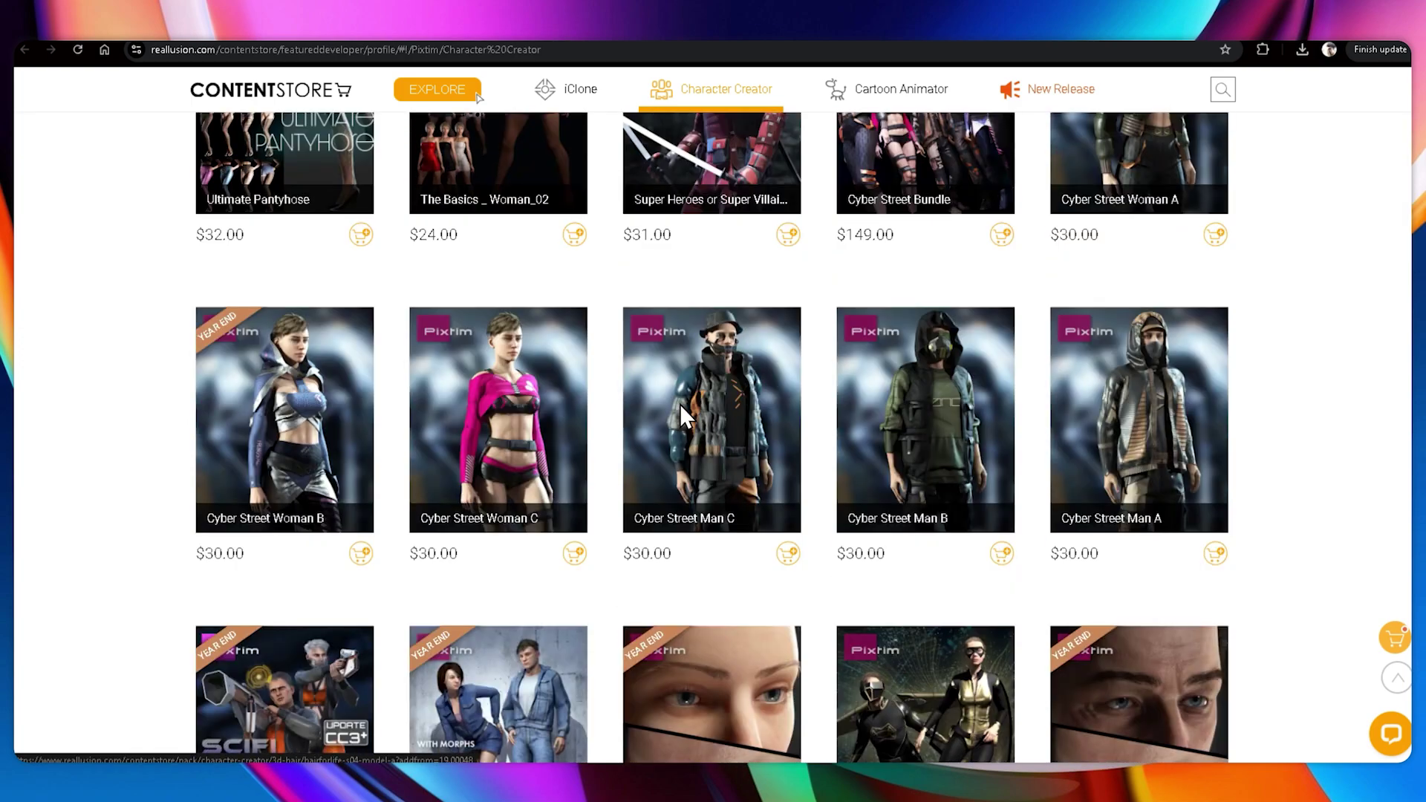
{"action": "scroll", "coordinate": [680, 404], "scroll_direction": "down", "scroll_amount": 8}
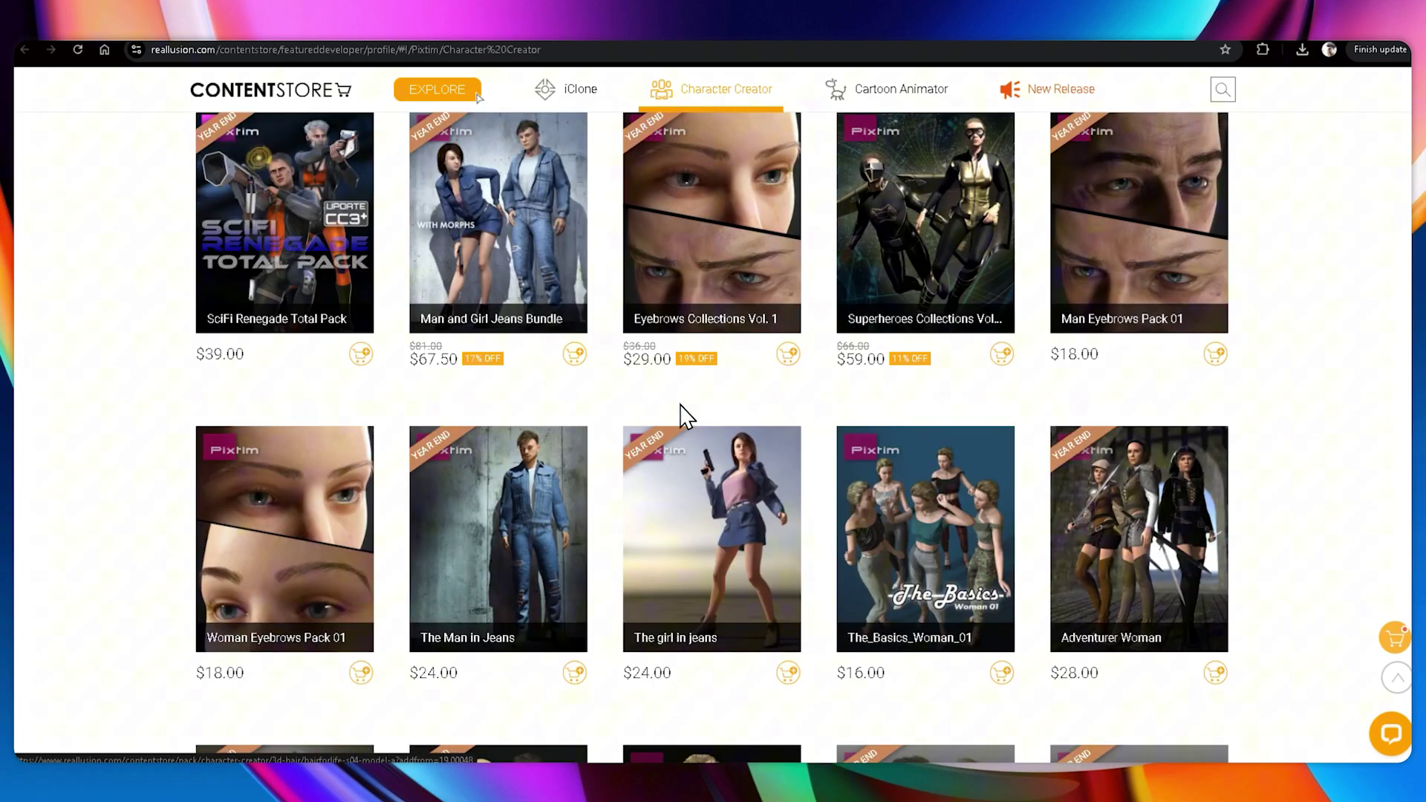
{"action": "scroll", "coordinate": [680, 404], "scroll_direction": "down", "scroll_amount": 10}
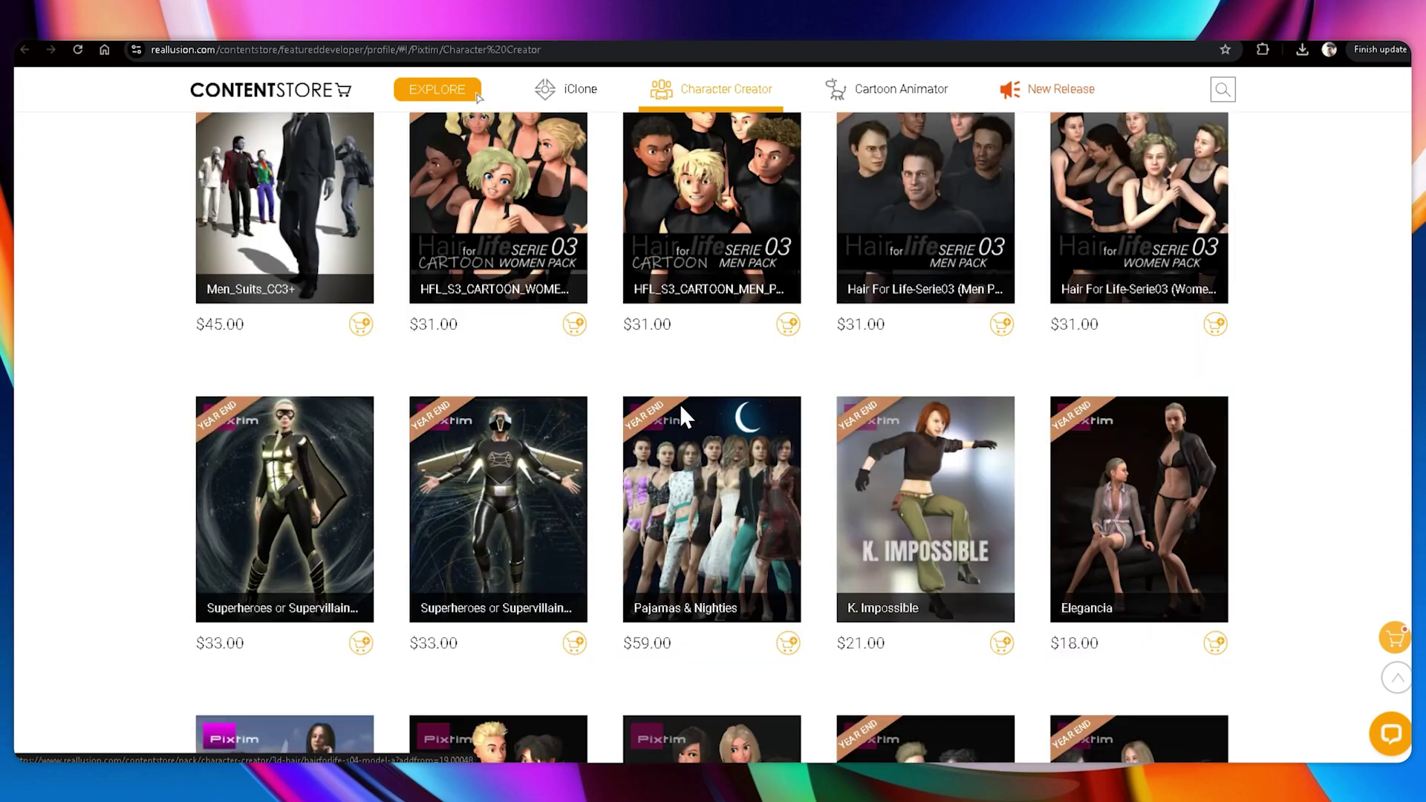
{"action": "scroll", "coordinate": [680, 404], "scroll_direction": "down", "scroll_amount": 9}
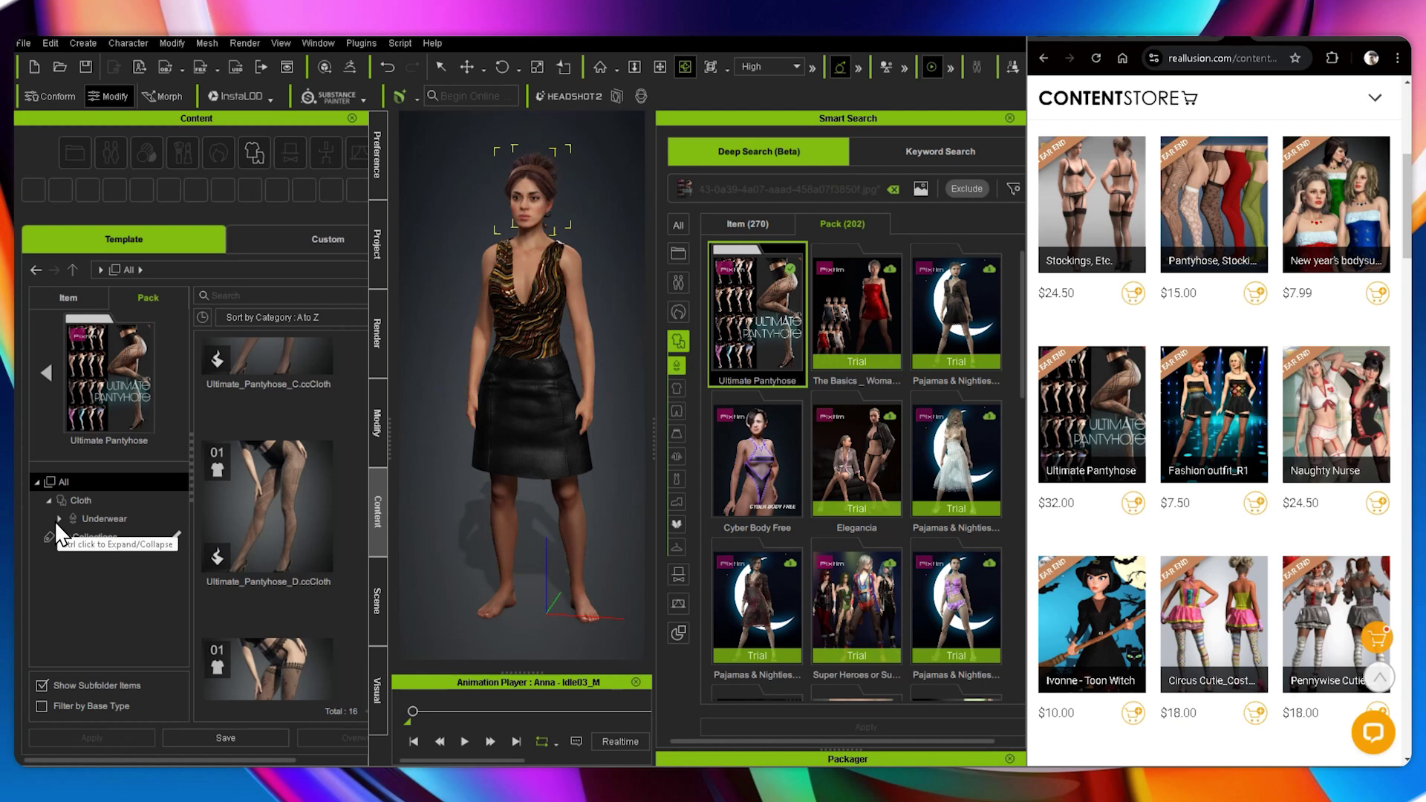
- Browse the Ultimate Pantyhose pack's underwear items and apply Ultimate_Pantyhose_A to Anna
{"action": "scroll", "coordinate": [346, 481], "scroll_direction": "down", "scroll_amount": 3}
{"action": "scroll", "coordinate": [345, 481], "scroll_direction": "down", "scroll_amount": 10}
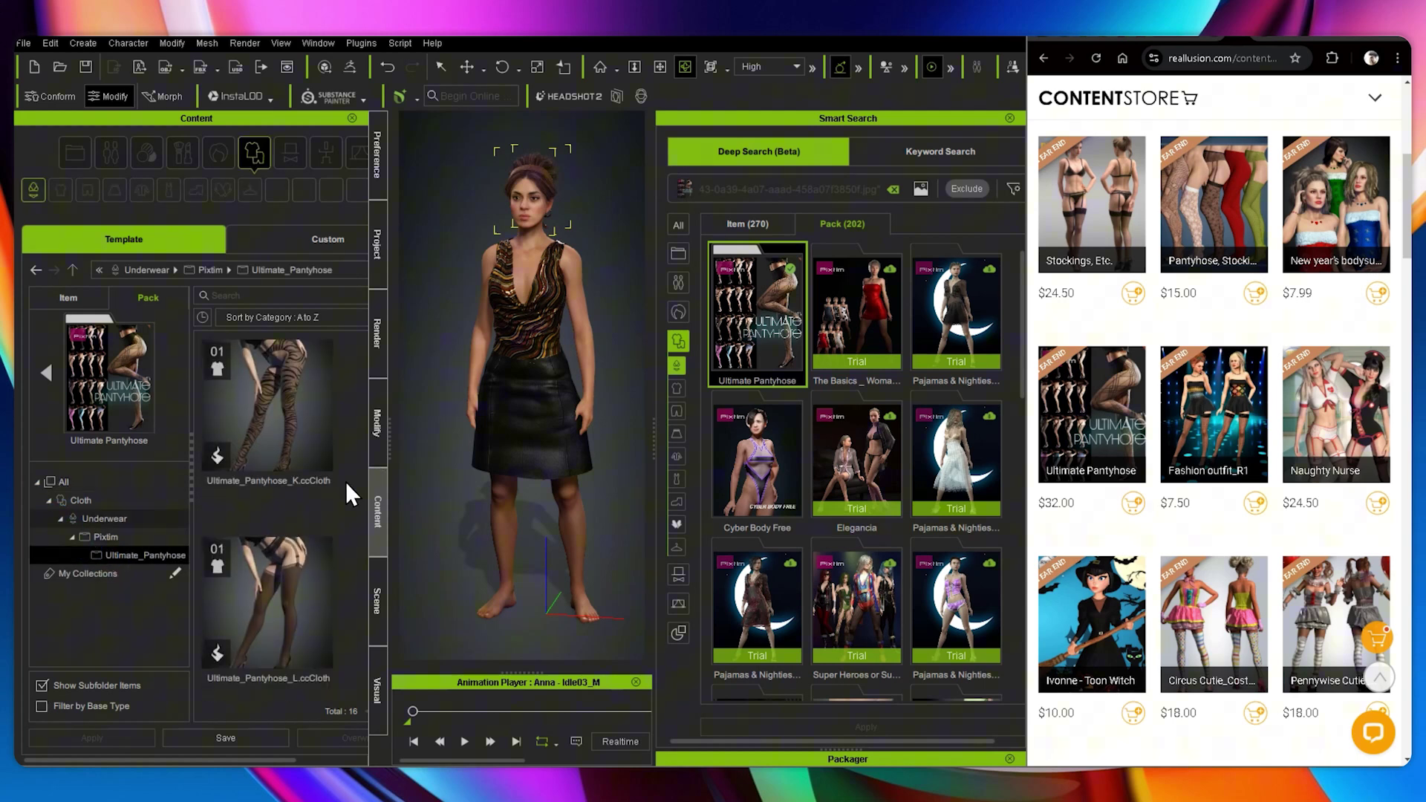
{"action": "left_click", "coordinate": [92, 480]}
{"action": "left_click_drag", "start_coordinate": [268, 416], "coordinate": [562, 640]}
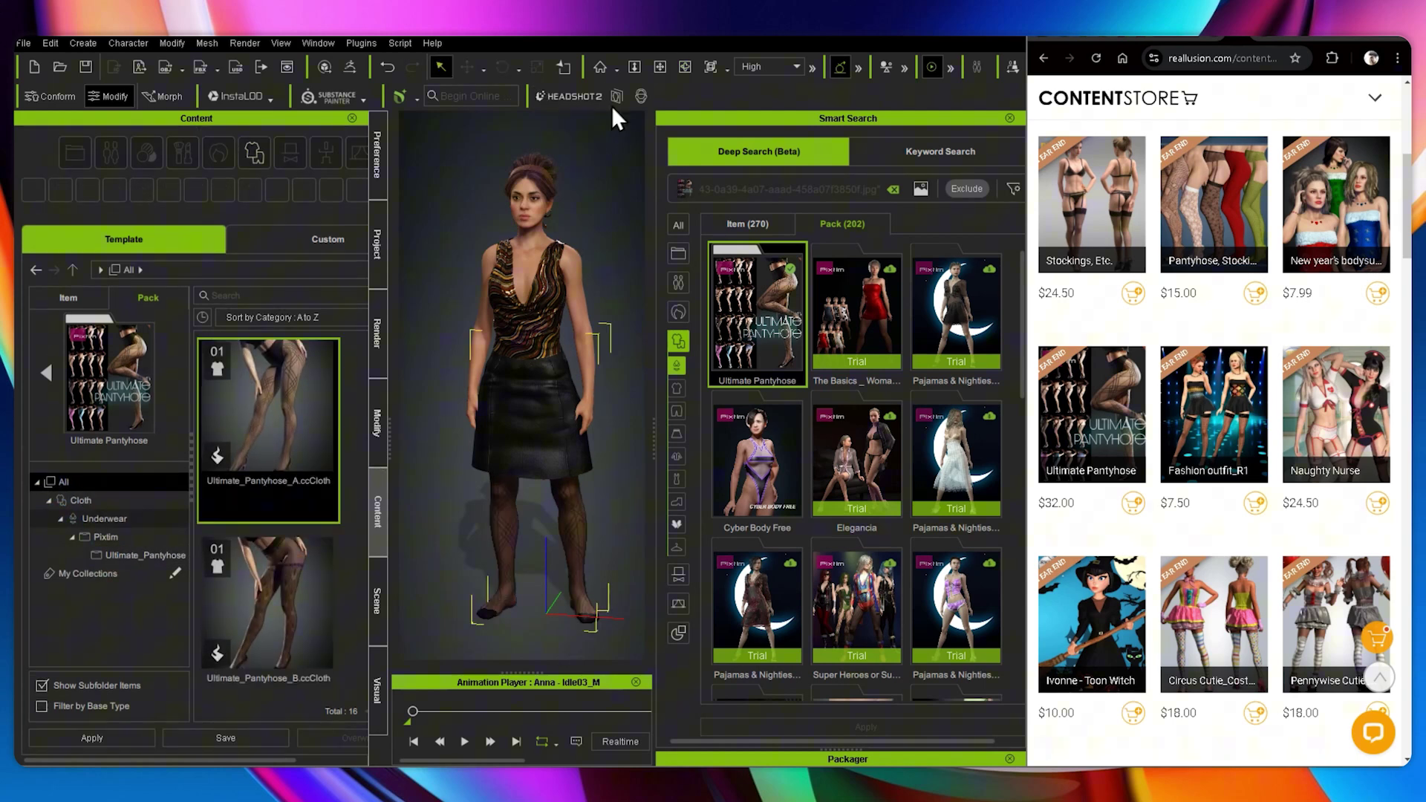
- Enlarge the viewport beside the Smart Search panel and examine how the pantyhose, skirt and top fit on Anna
{"action": "left_click", "coordinate": [659, 67]}
{"action": "left_click_drag", "start_coordinate": [604, 280], "coordinate": [500, 478]}
{"action": "scroll", "coordinate": [520, 475], "scroll_direction": "down", "scroll_amount": 5}
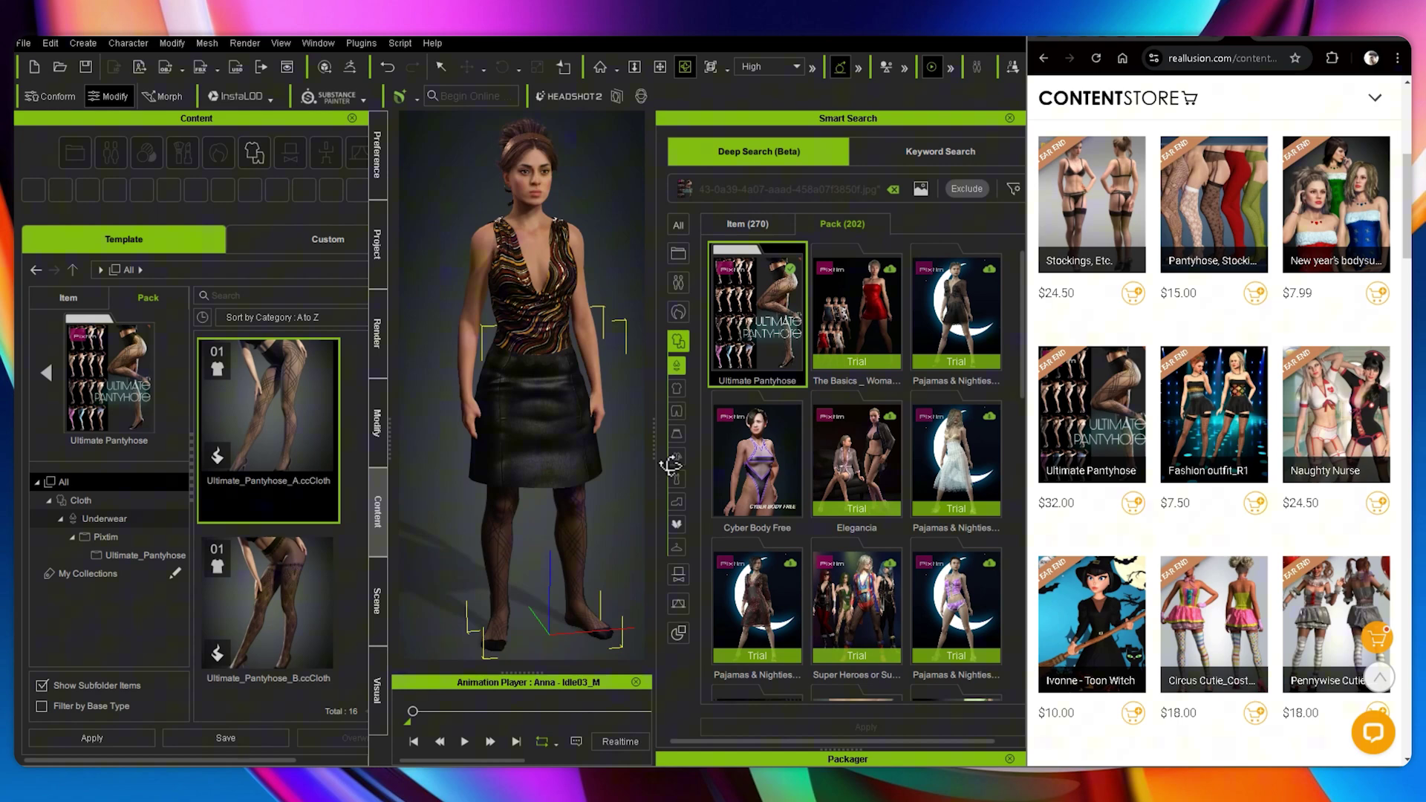
{"action": "left_click_drag", "start_coordinate": [670, 465], "coordinate": [709, 465]}
{"action": "left_click", "coordinate": [411, 238]}
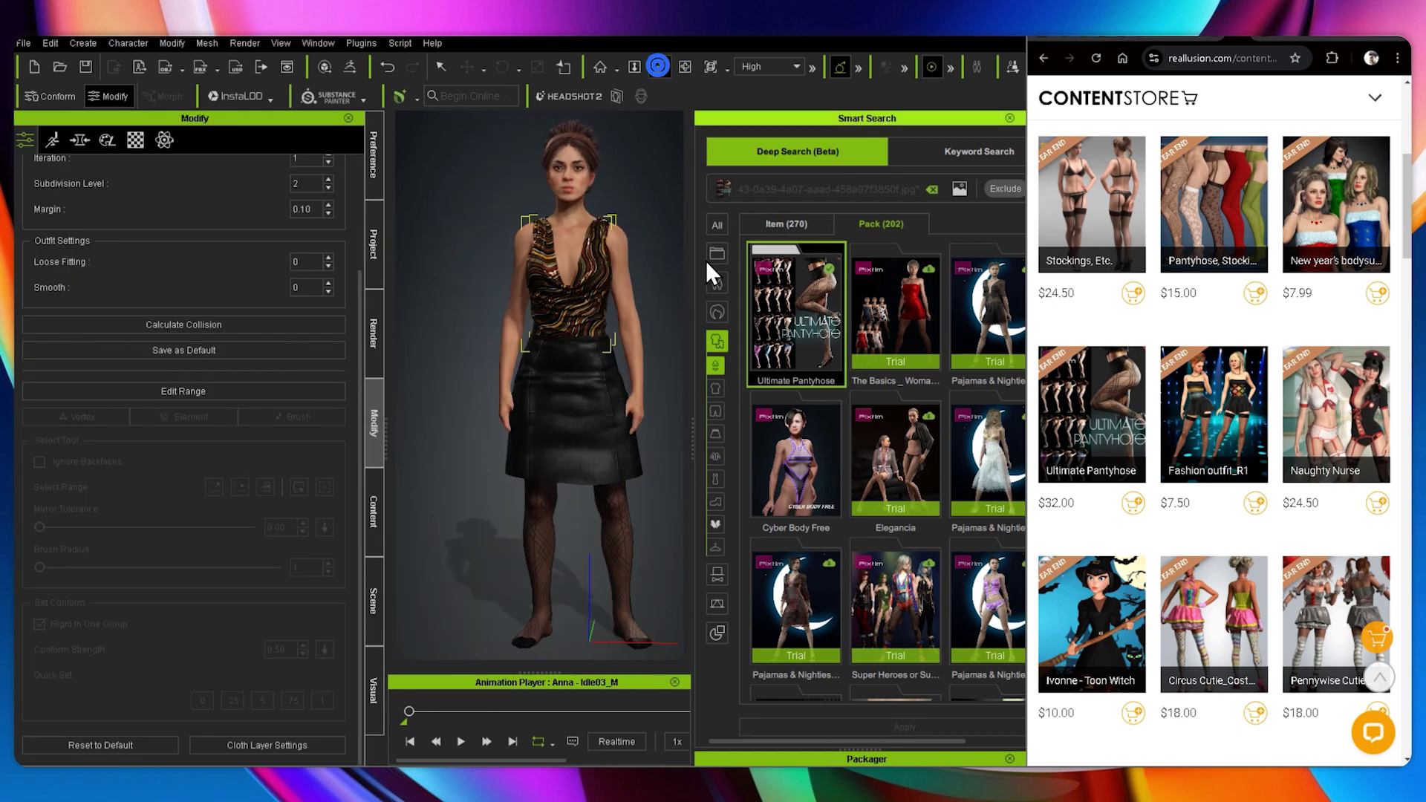
{"action": "left_click_drag", "start_coordinate": [675, 357], "coordinate": [616, 378]}
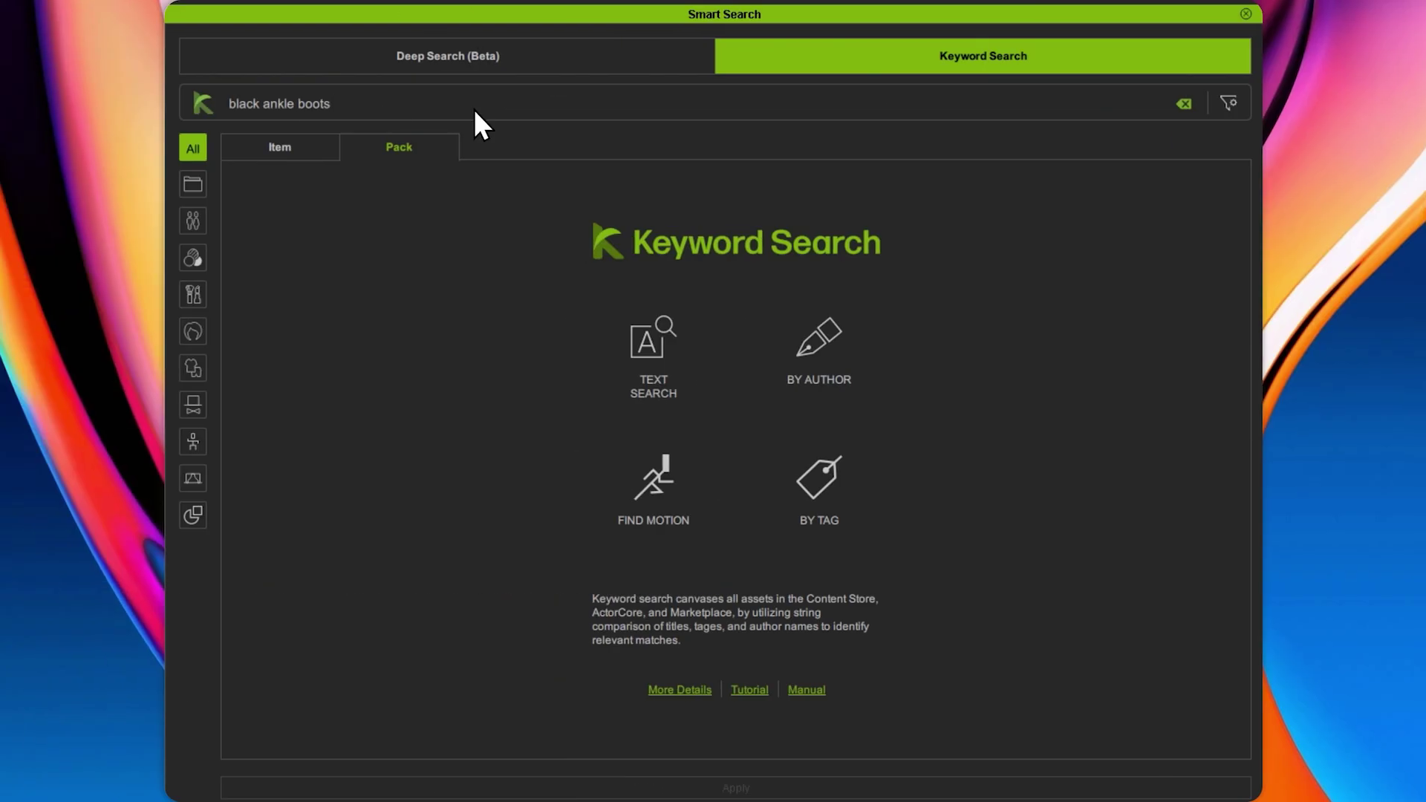
- Run a keyword search for black ankle boots, restrict the packs to shoes and look for a matching pair
{"action": "key", "text": "Return"}
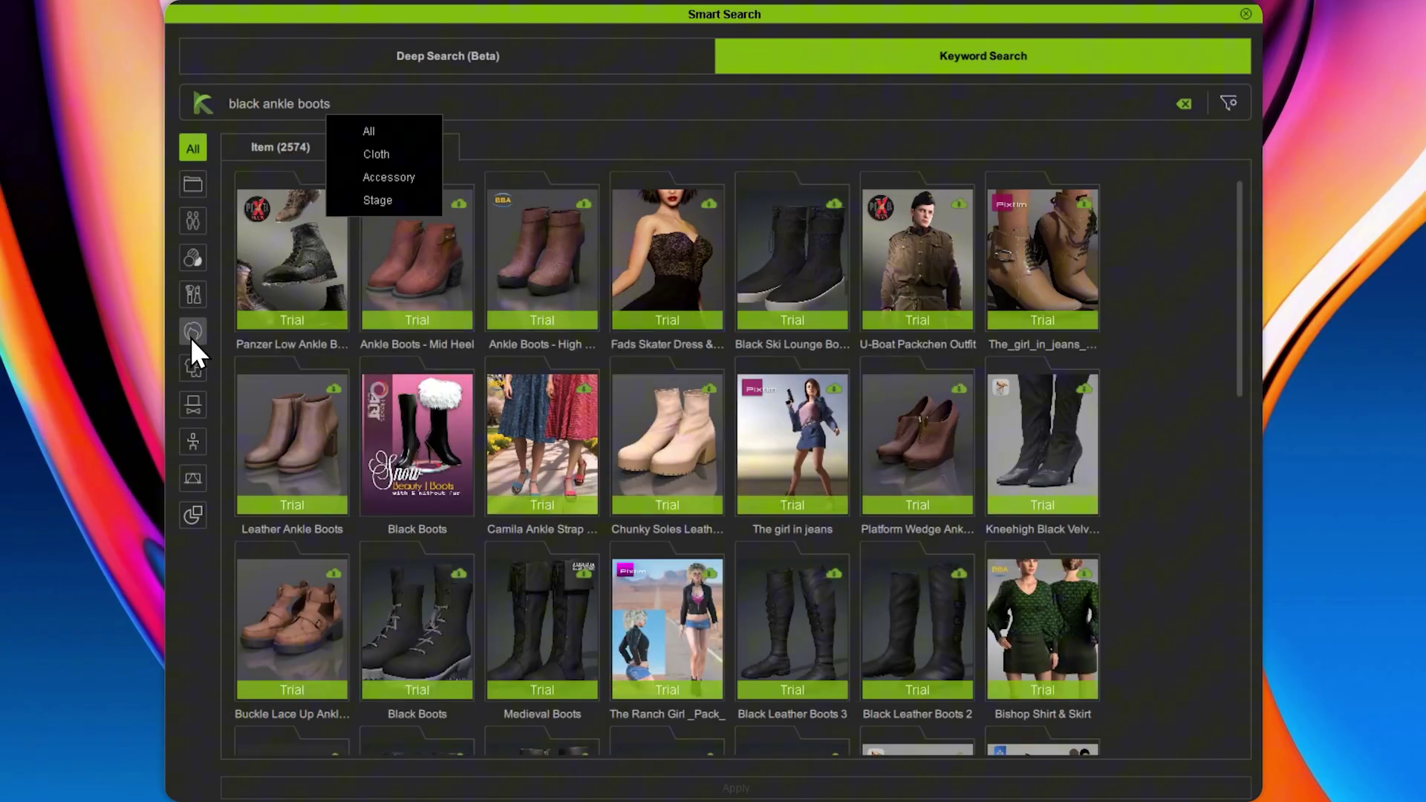
{"action": "left_click", "coordinate": [193, 367]}
{"action": "scroll", "coordinate": [789, 502], "scroll_direction": "down", "scroll_amount": 5}
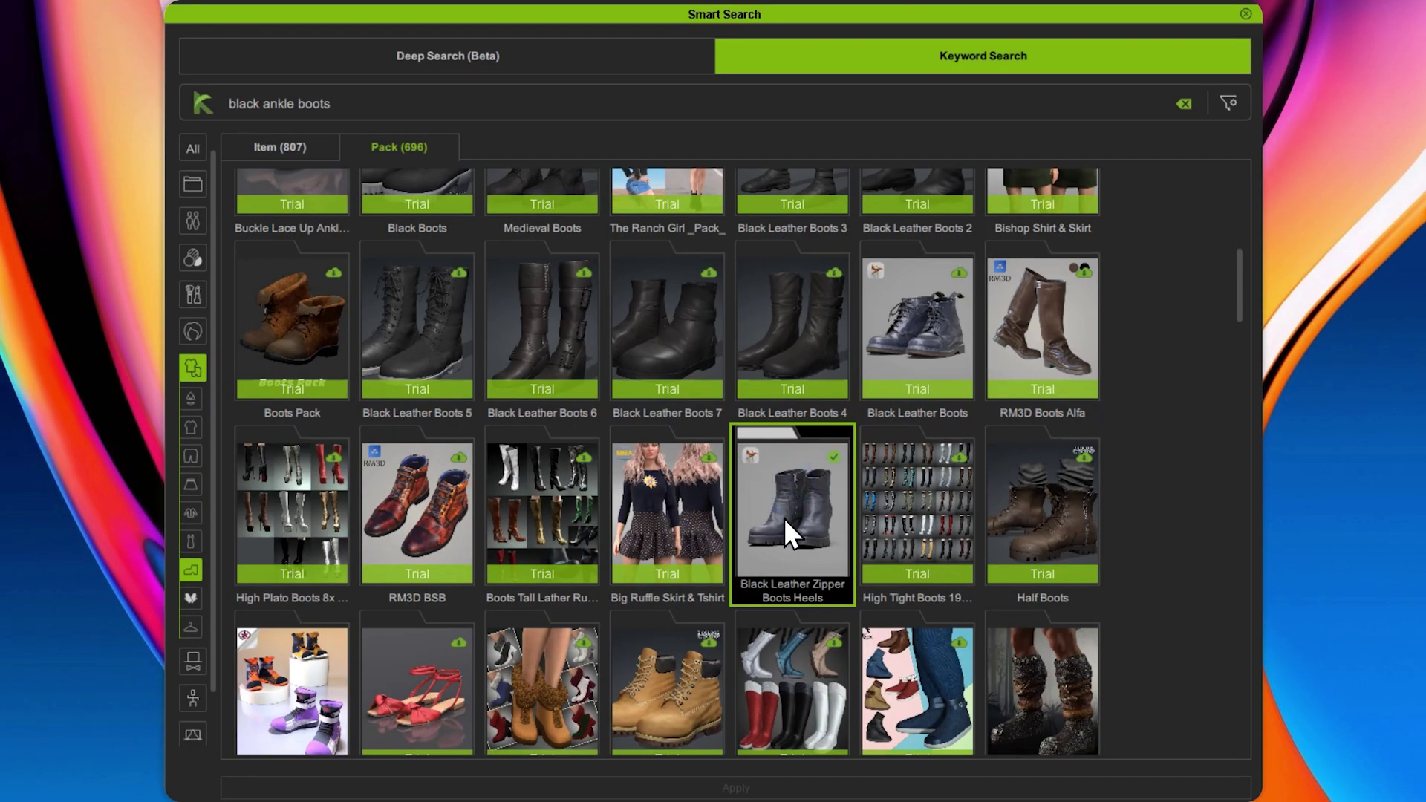
- Deep Search for content similar to the Black Leather Zipper Boots Heels pack and browse the matches
{"action": "right_click", "coordinate": [785, 520]}
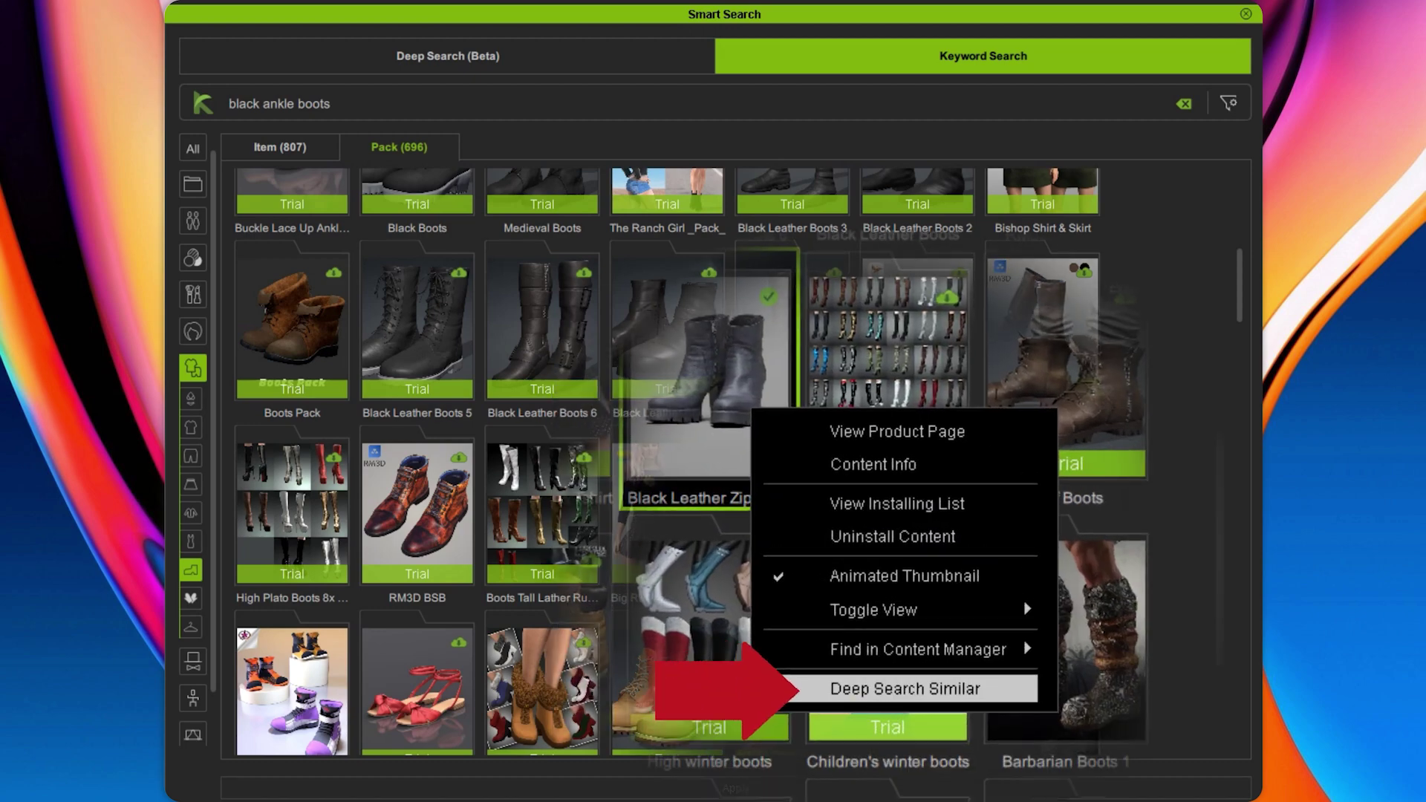
{"action": "left_click", "coordinate": [904, 688]}
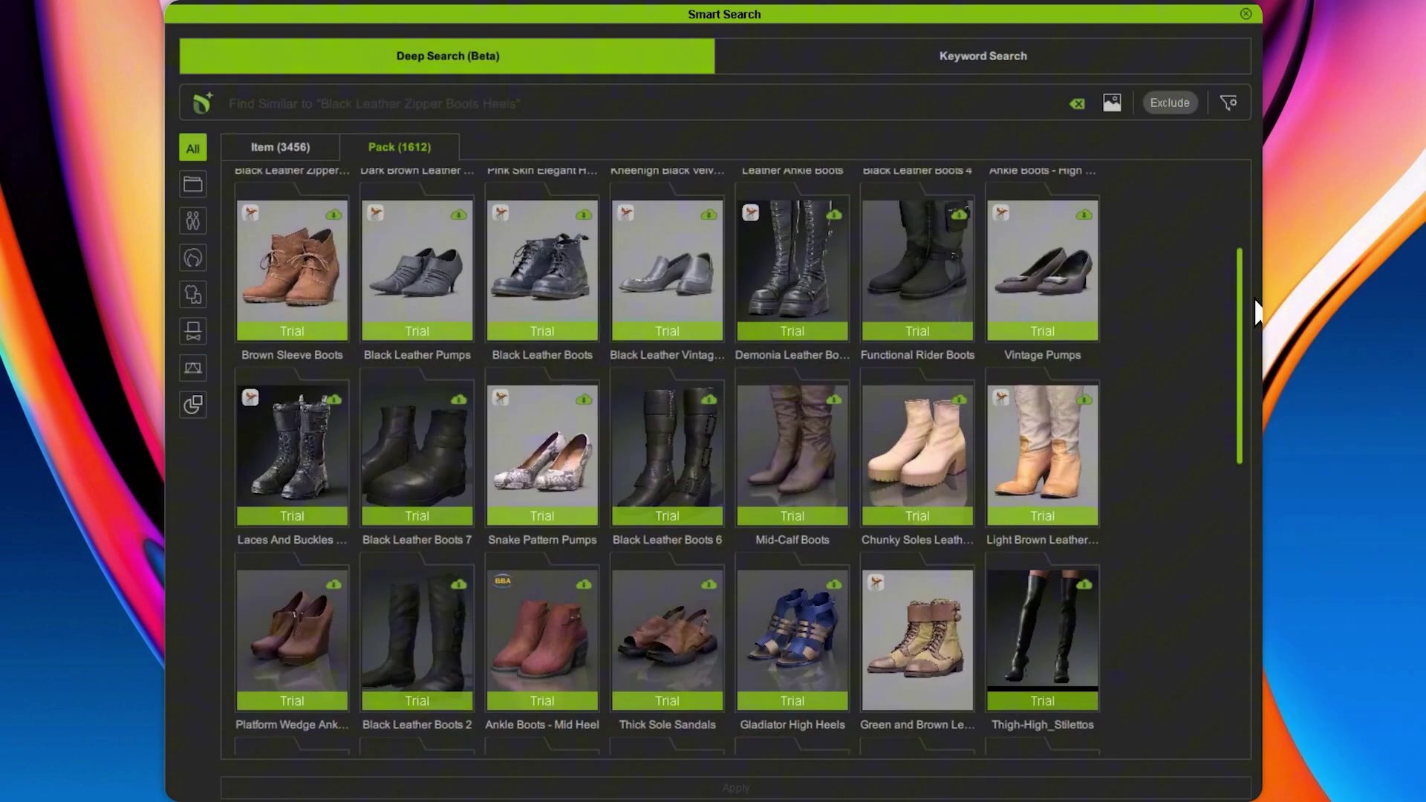
{"action": "scroll", "coordinate": [735, 461], "scroll_direction": "down", "scroll_amount": 3}
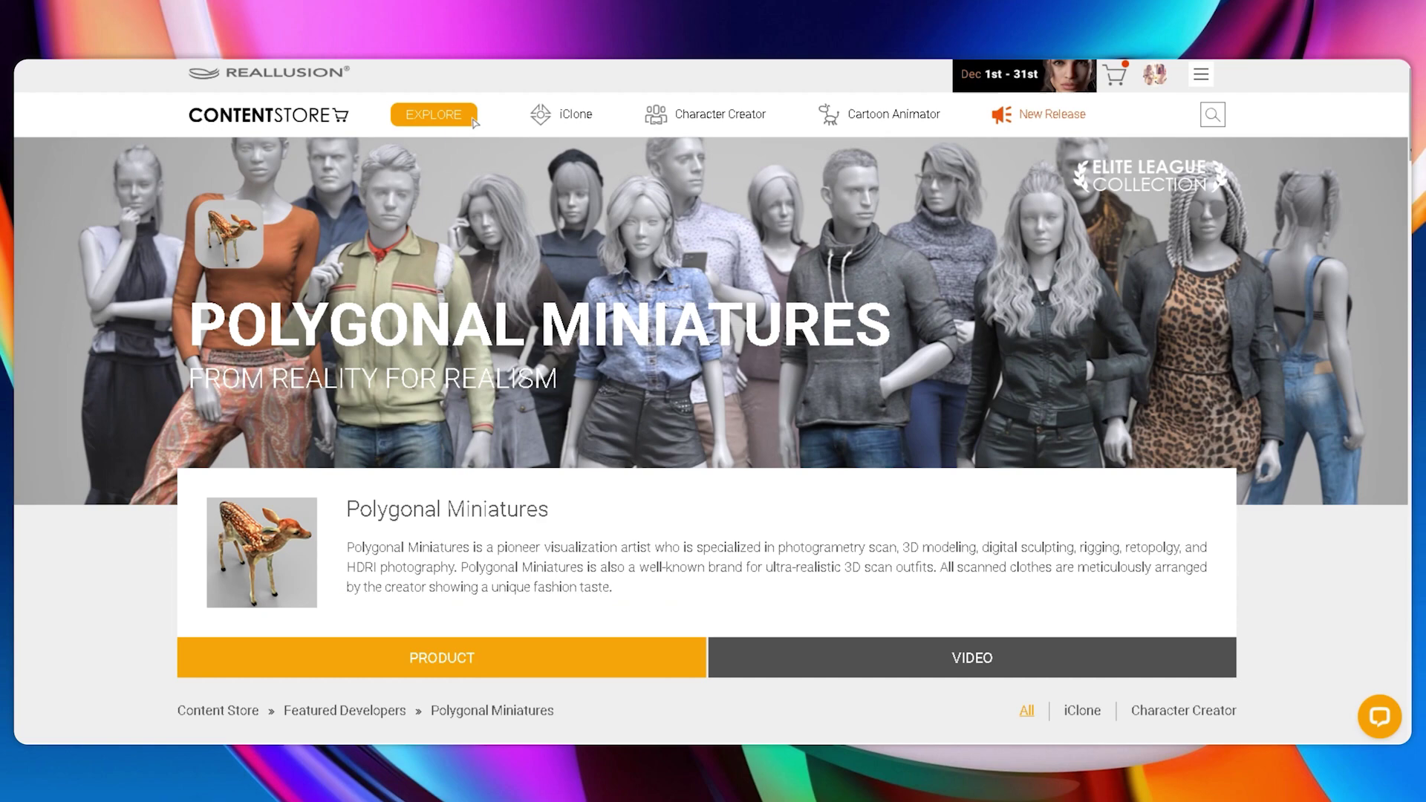
- Browse the clothing products on the Polygonal Miniatures featured developer page
{"action": "scroll", "coordinate": [474, 86], "scroll_direction": "down", "scroll_amount": 3}
{"action": "scroll", "coordinate": [473, 86], "scroll_direction": "down", "scroll_amount": 4}
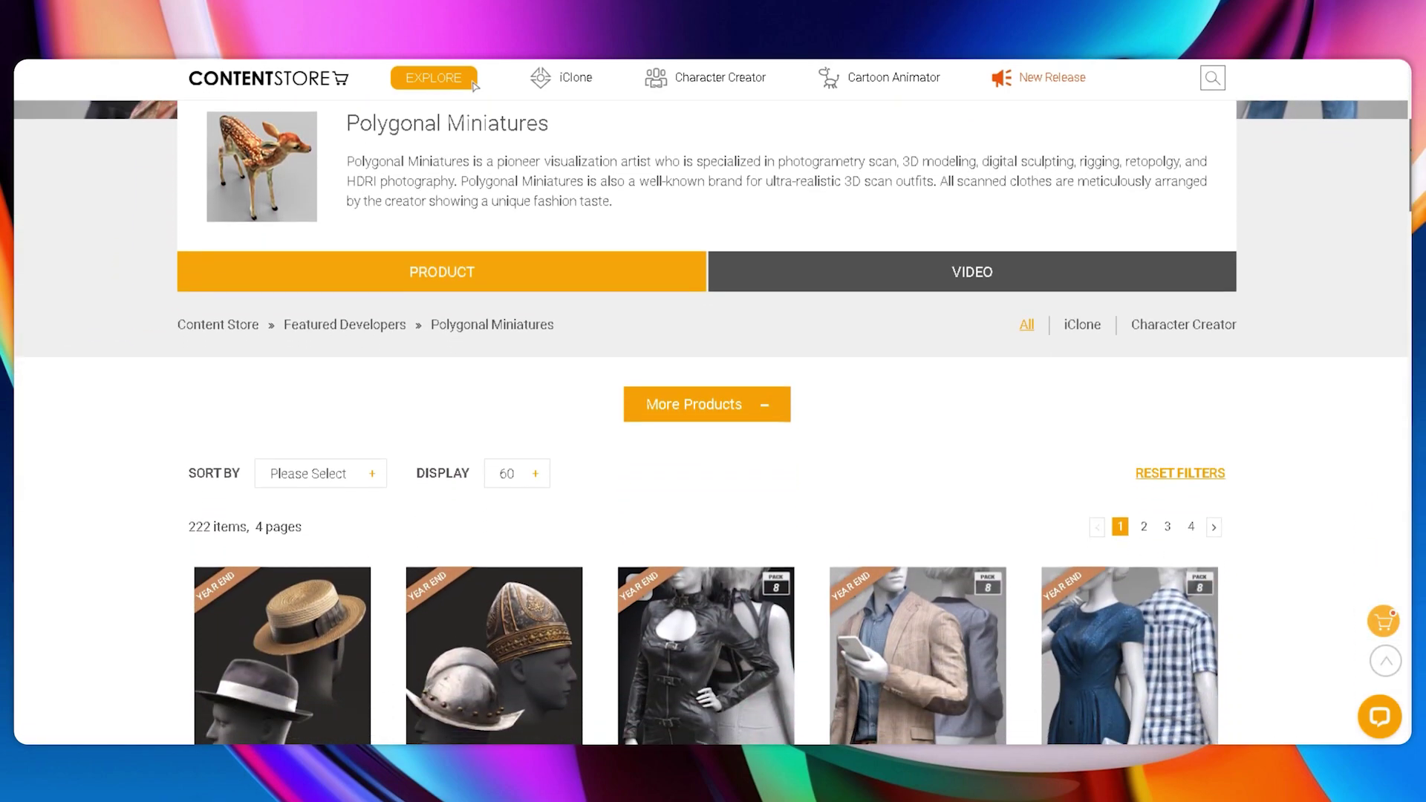
{"action": "scroll", "coordinate": [474, 86], "scroll_direction": "down", "scroll_amount": 4}
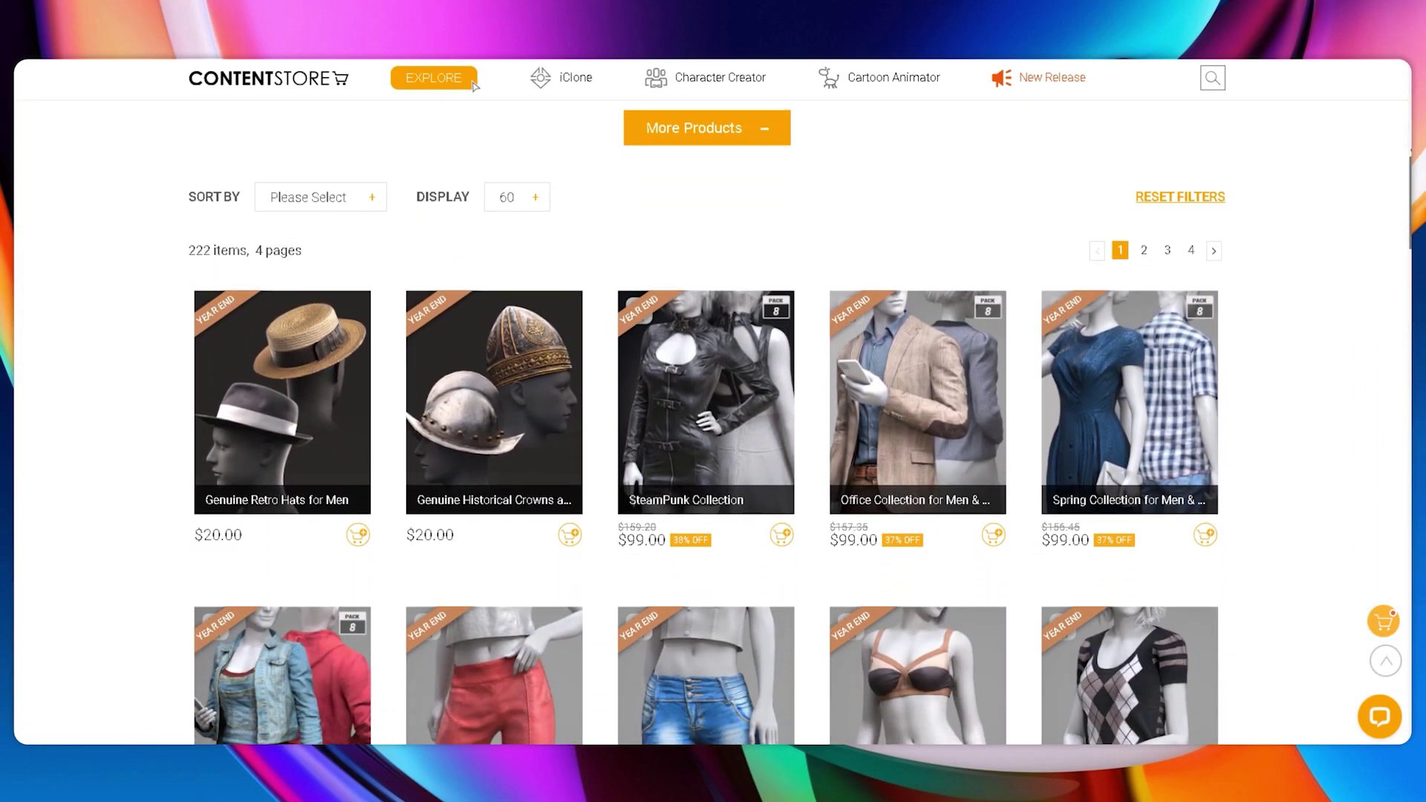
{"action": "scroll", "coordinate": [474, 86], "scroll_direction": "down", "scroll_amount": 6}
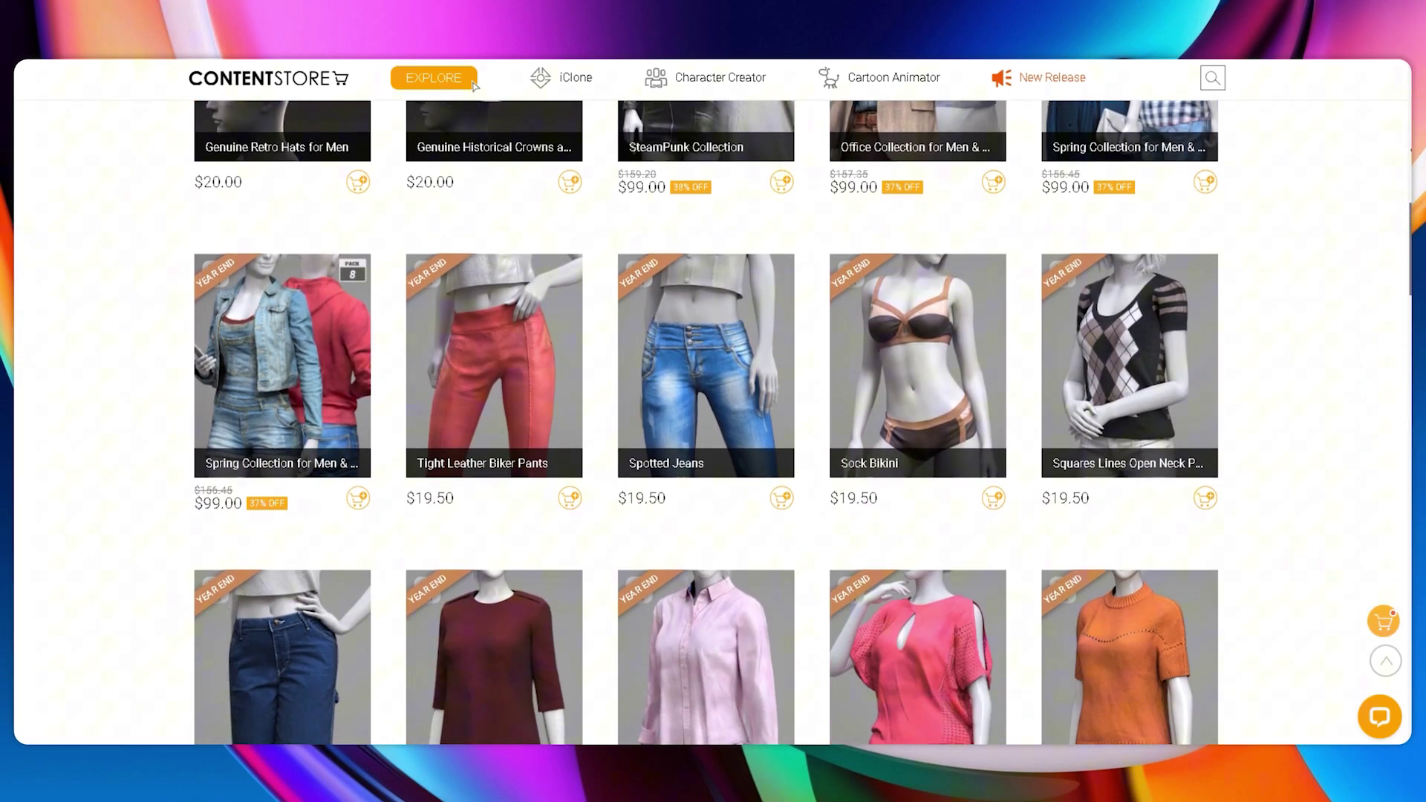
{"action": "scroll", "coordinate": [474, 86], "scroll_direction": "down", "scroll_amount": 5}
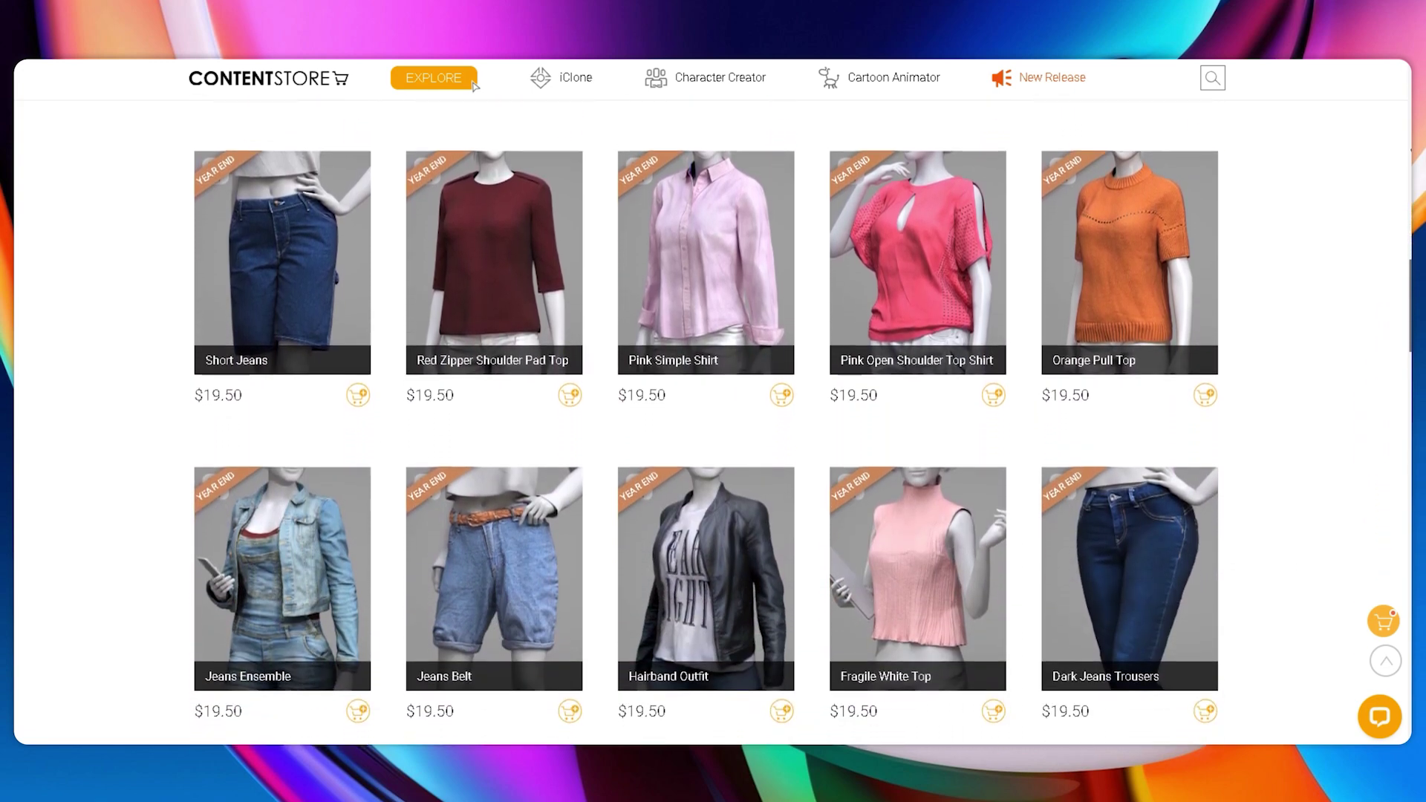
{"action": "scroll", "coordinate": [474, 87], "scroll_direction": "down", "scroll_amount": 2}
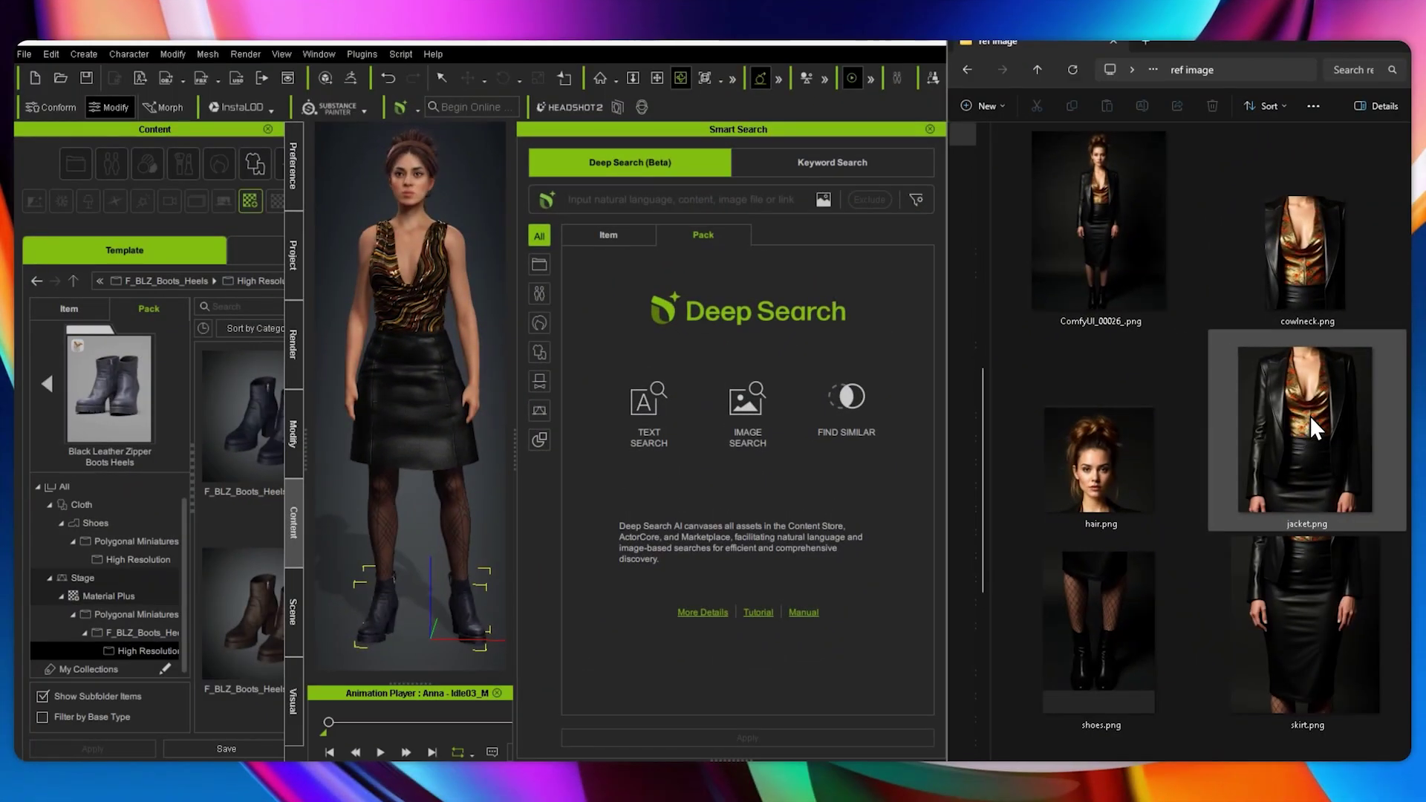
- Run an image-based Deep Search with jacket.png from the ref image folder and browse the jacket packs
{"action": "left_click_drag", "start_coordinate": [1309, 416], "coordinate": [655, 277]}
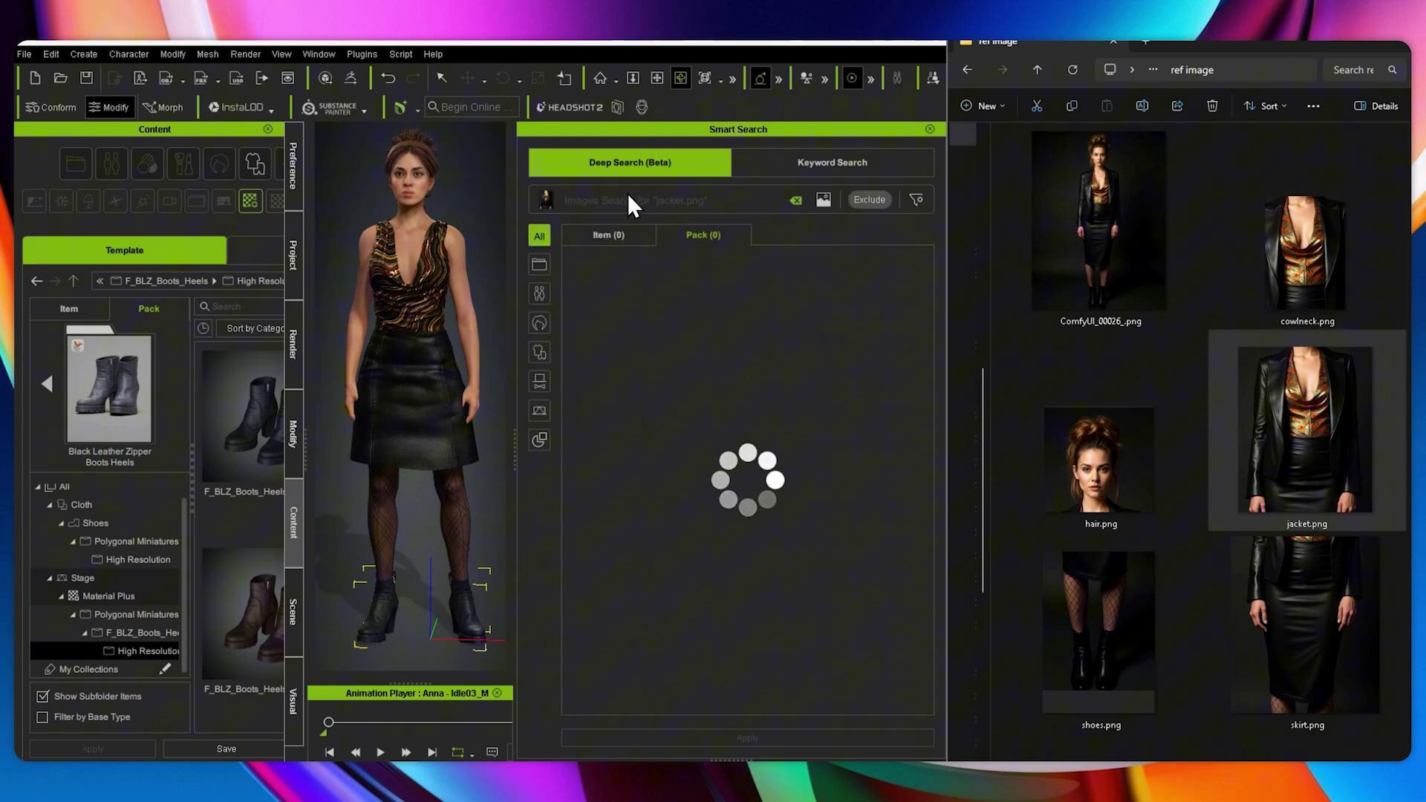
{"action": "scroll", "coordinate": [926, 318], "scroll_direction": "down", "scroll_amount": 2}
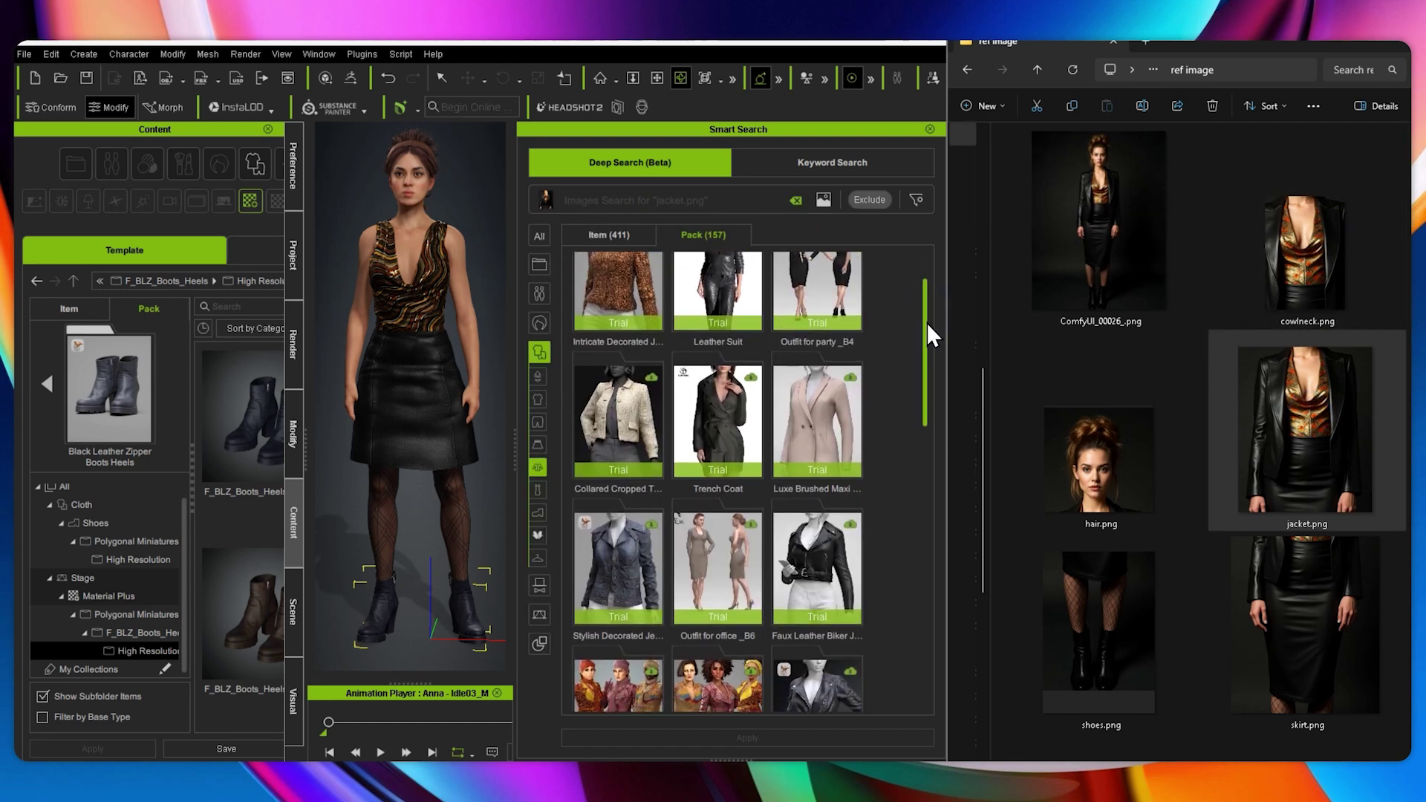
{"action": "left_click_drag", "start_coordinate": [927, 330], "coordinate": [921, 413]}
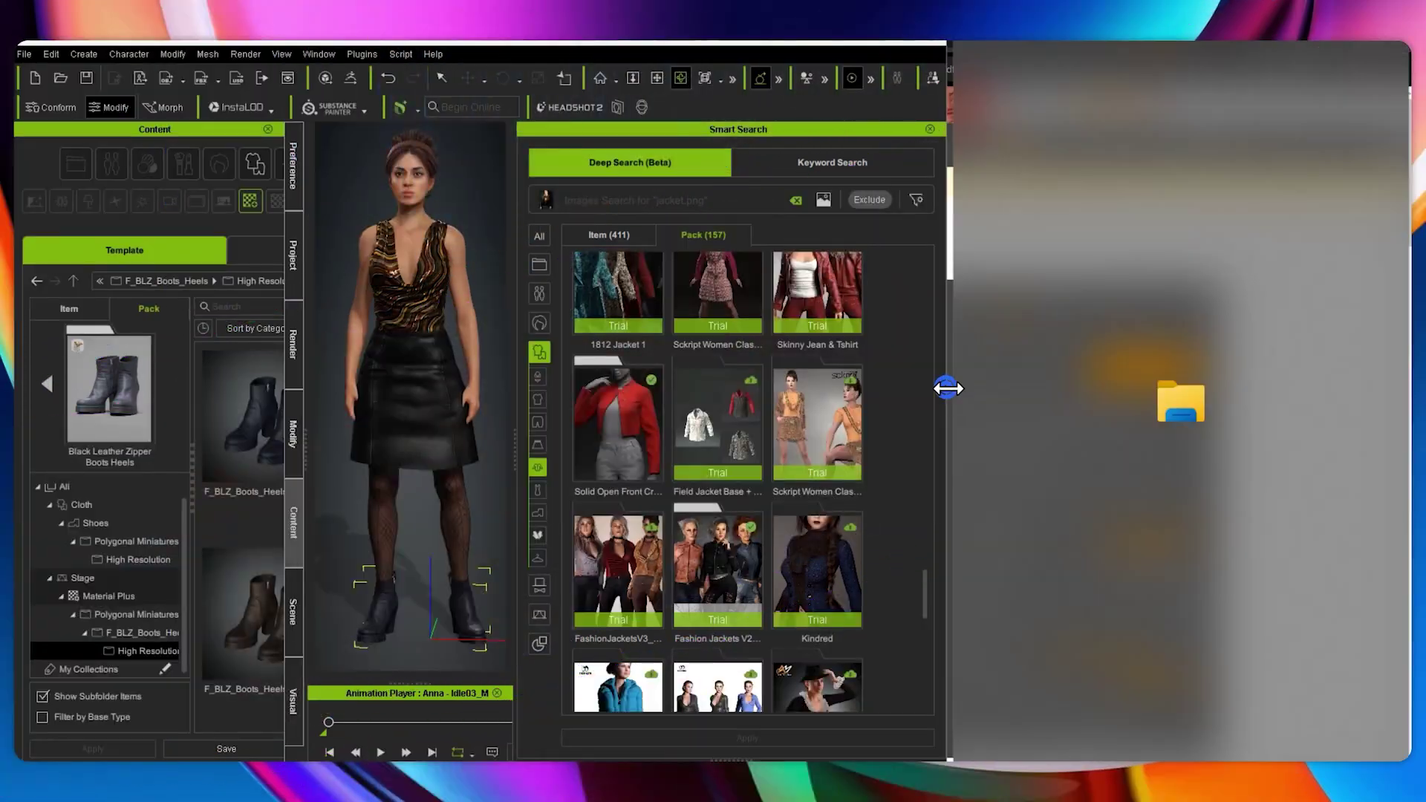
- Enlarge the Character Creator window and open the Solid Open Front Crop Blazer pack in the content library
{"action": "left_click_drag", "start_coordinate": [948, 388], "coordinate": [1289, 404]}
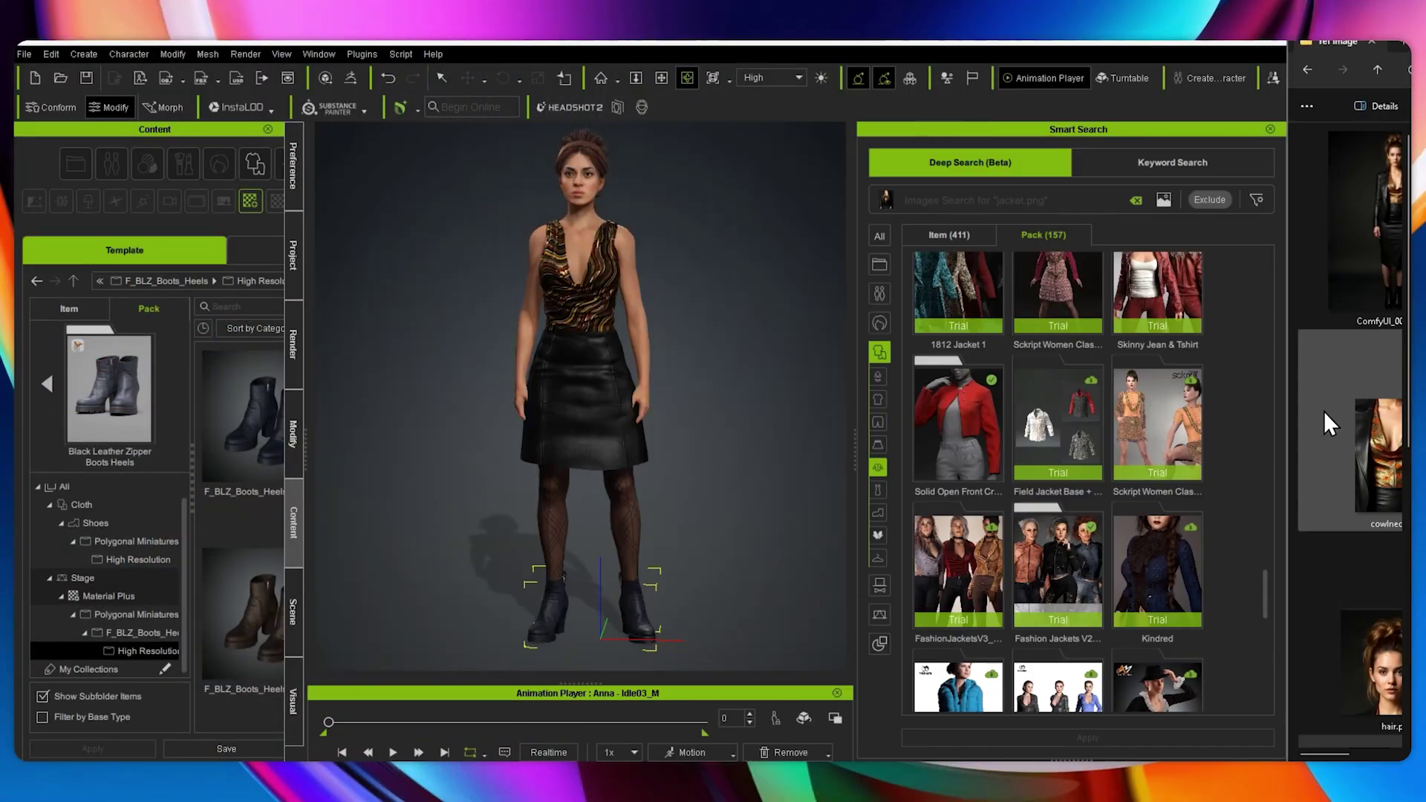
{"action": "left_click", "coordinate": [964, 412]}
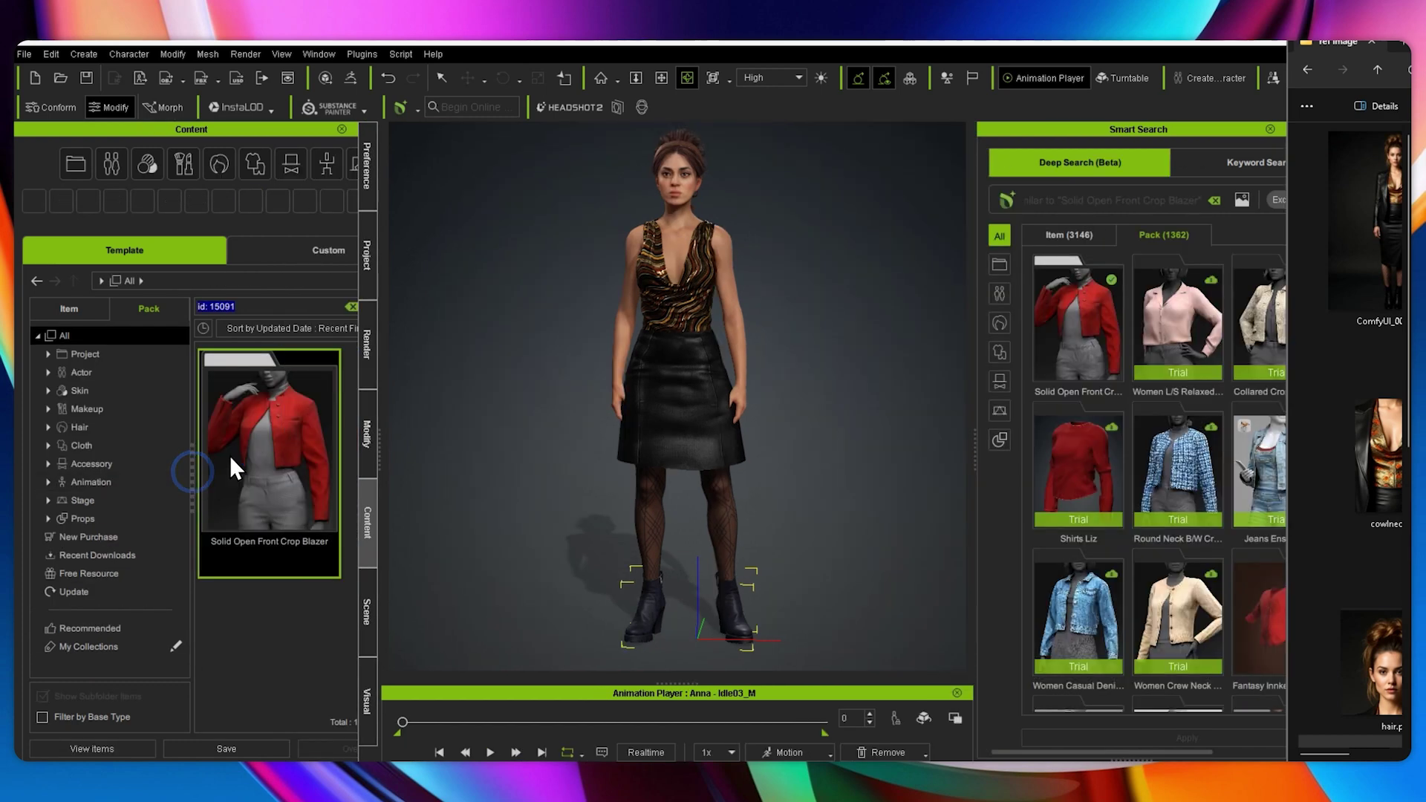
{"action": "double_click", "coordinate": [256, 442]}
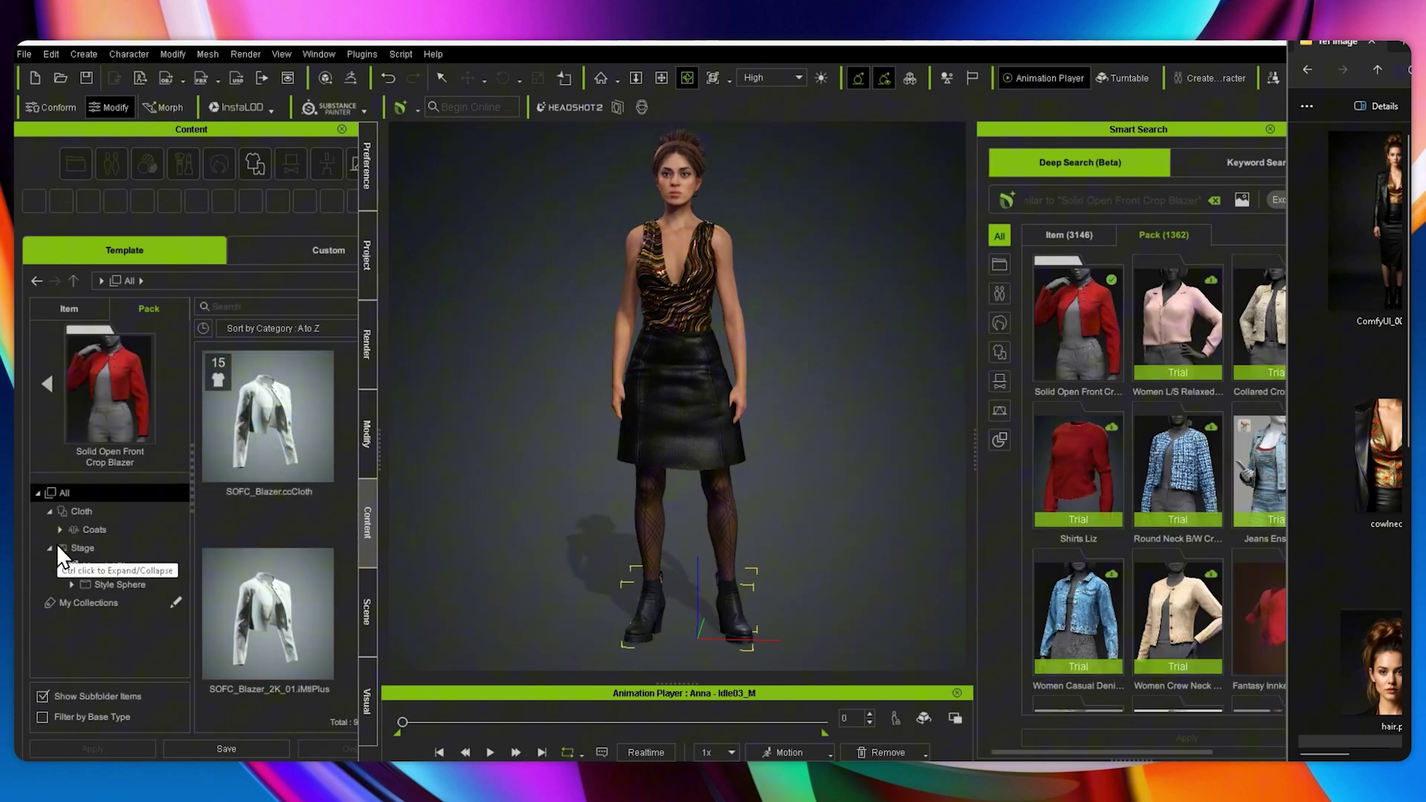
- Dress the character in the crop blazer, set its base color saturation to -100 and give it a black leather look
{"action": "left_click", "coordinate": [110, 548]}
{"action": "left_click_drag", "start_coordinate": [267, 416], "coordinate": [713, 289]}
{"action": "left_click", "coordinate": [272, 534]}
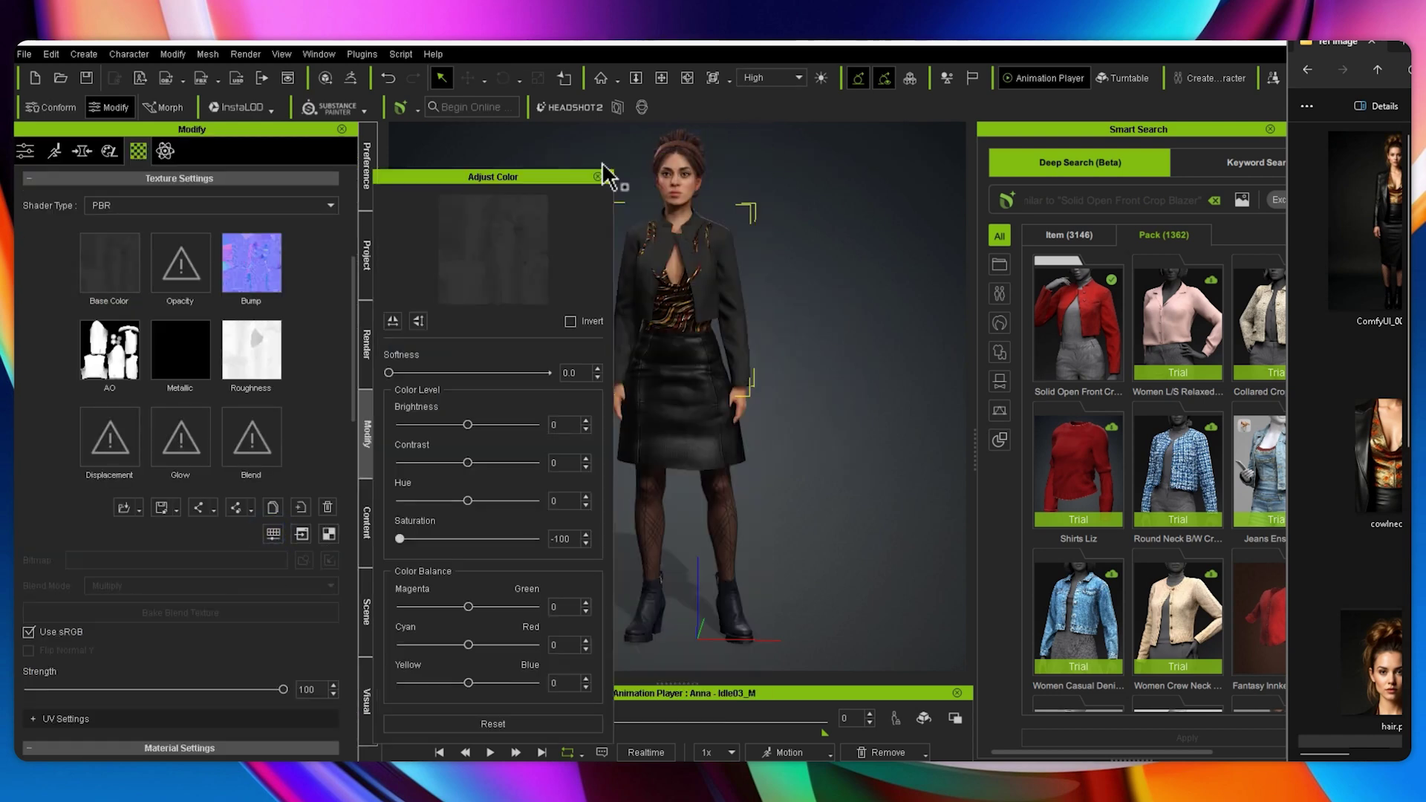
{"action": "left_click", "coordinate": [599, 175]}
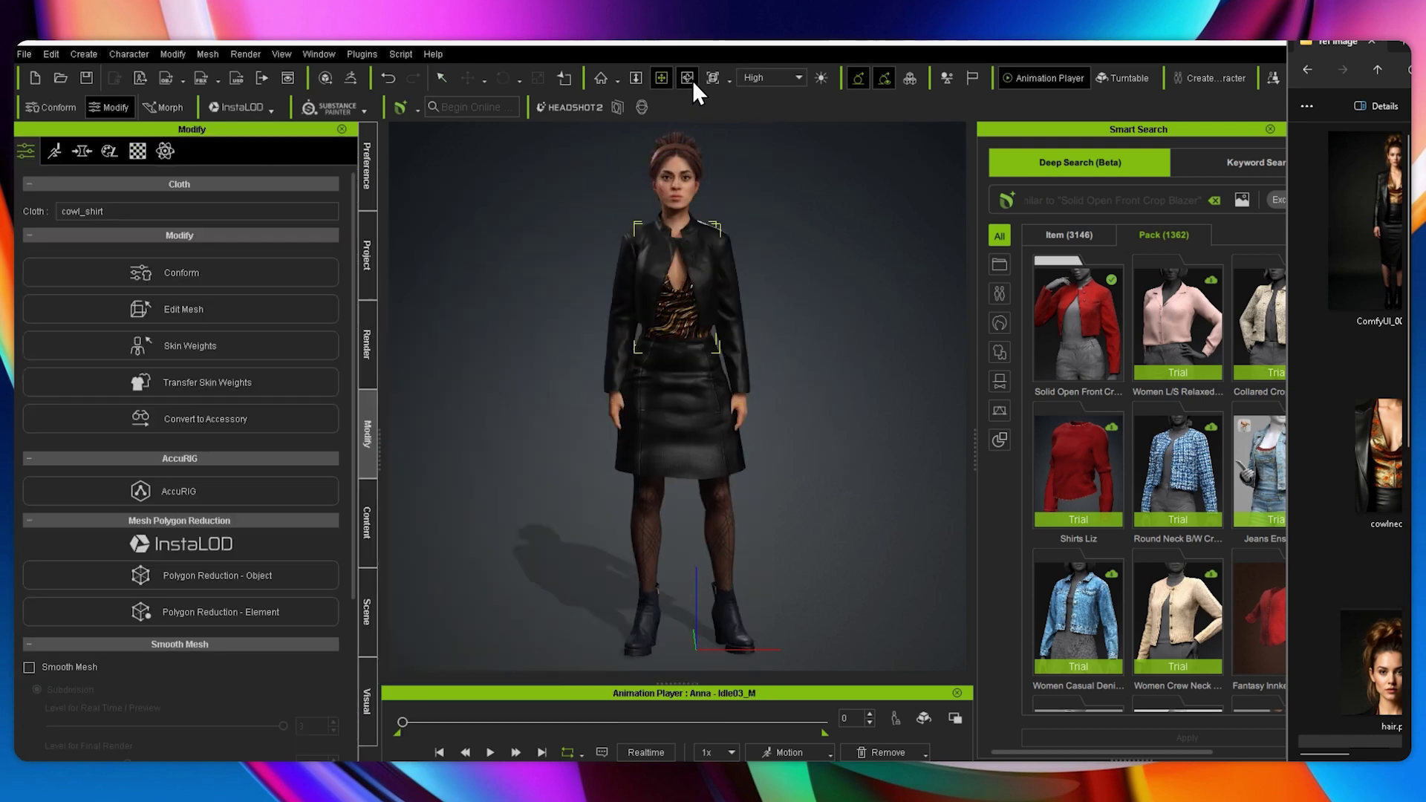
{"action": "left_click_drag", "start_coordinate": [918, 389], "coordinate": [832, 340]}
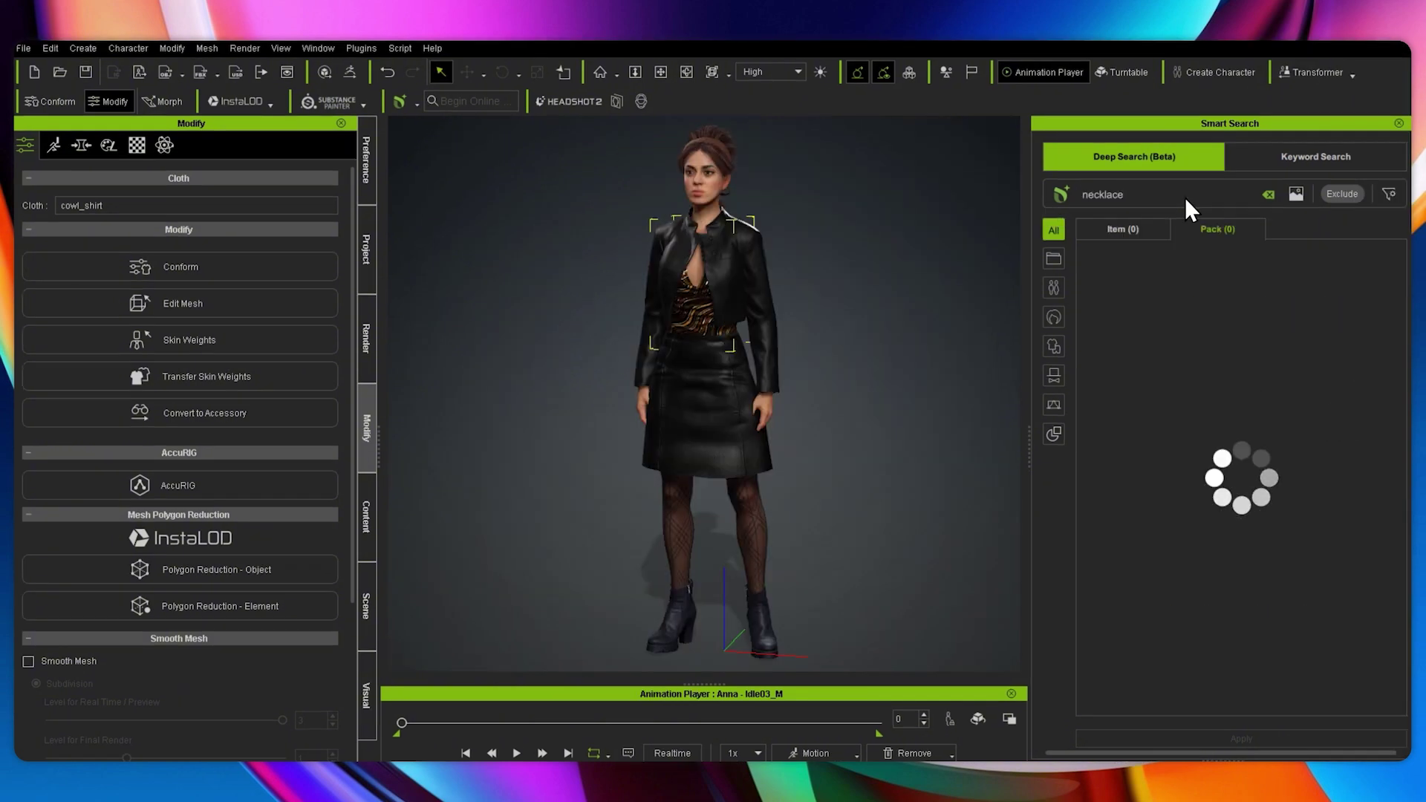
- Deep Search for "necklace", restrict the results to accessories and browse the packs as far as Jewelry Bundle S3
{"action": "left_click", "coordinate": [1183, 198]}
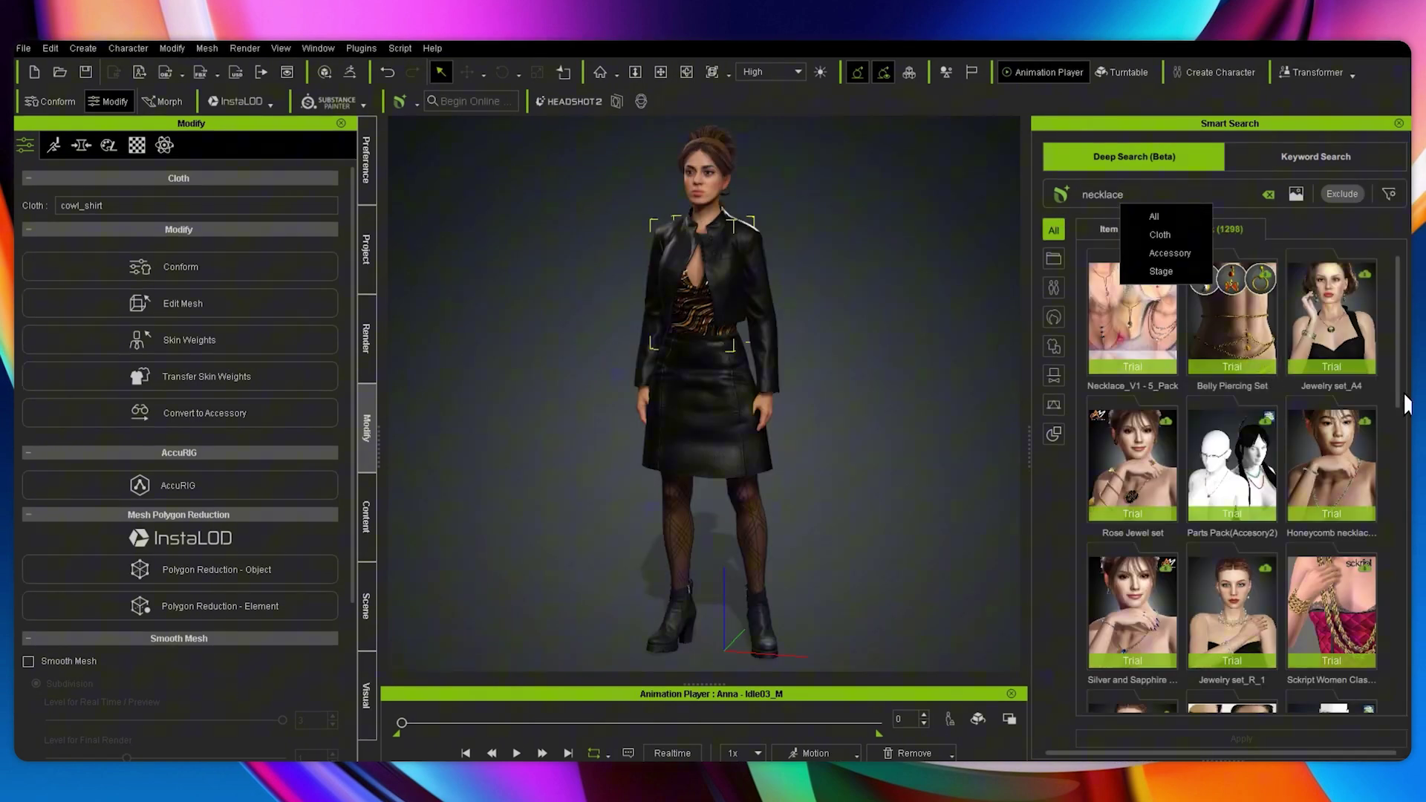
{"action": "left_click", "coordinate": [1245, 235]}
{"action": "left_click", "coordinate": [1053, 375]}
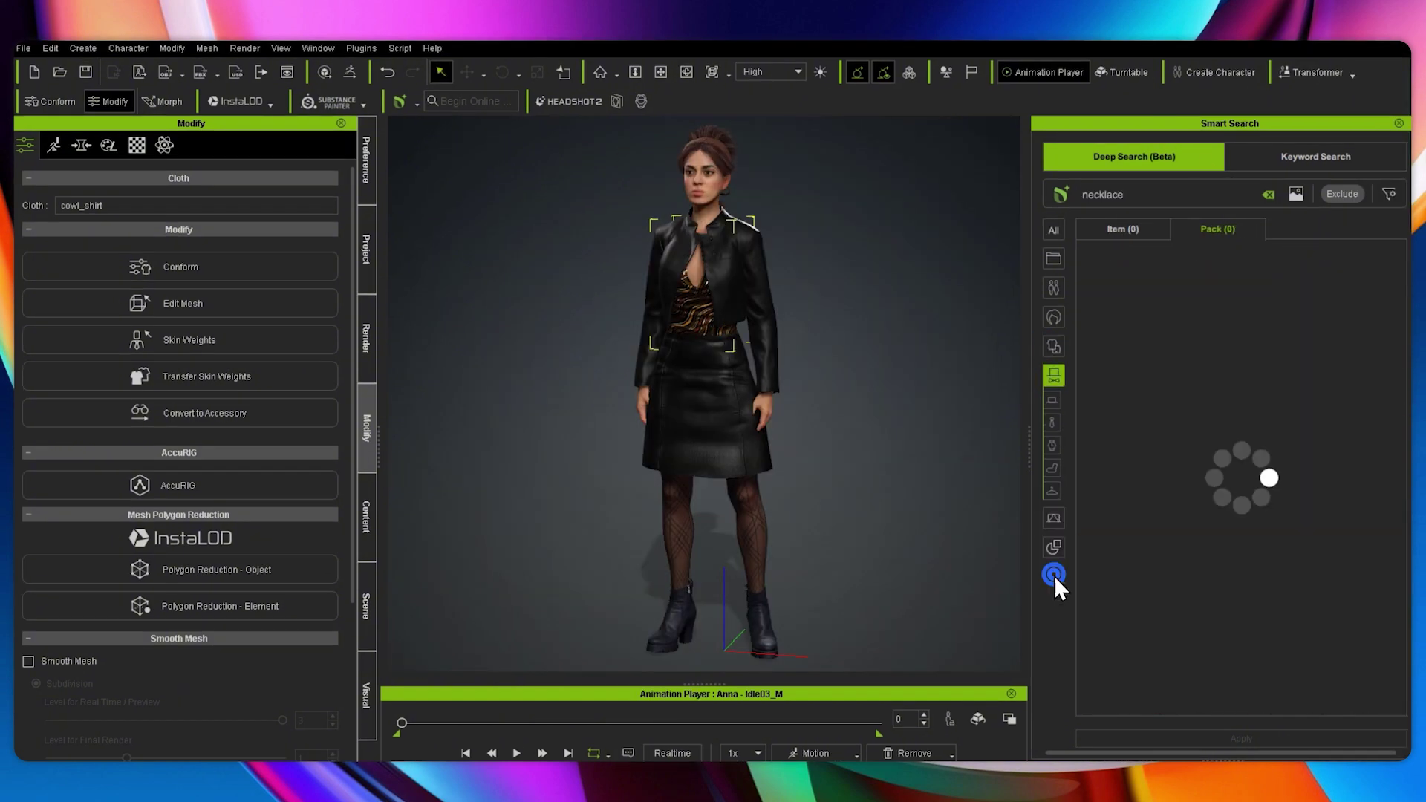
{"action": "left_click", "coordinate": [1052, 399]}
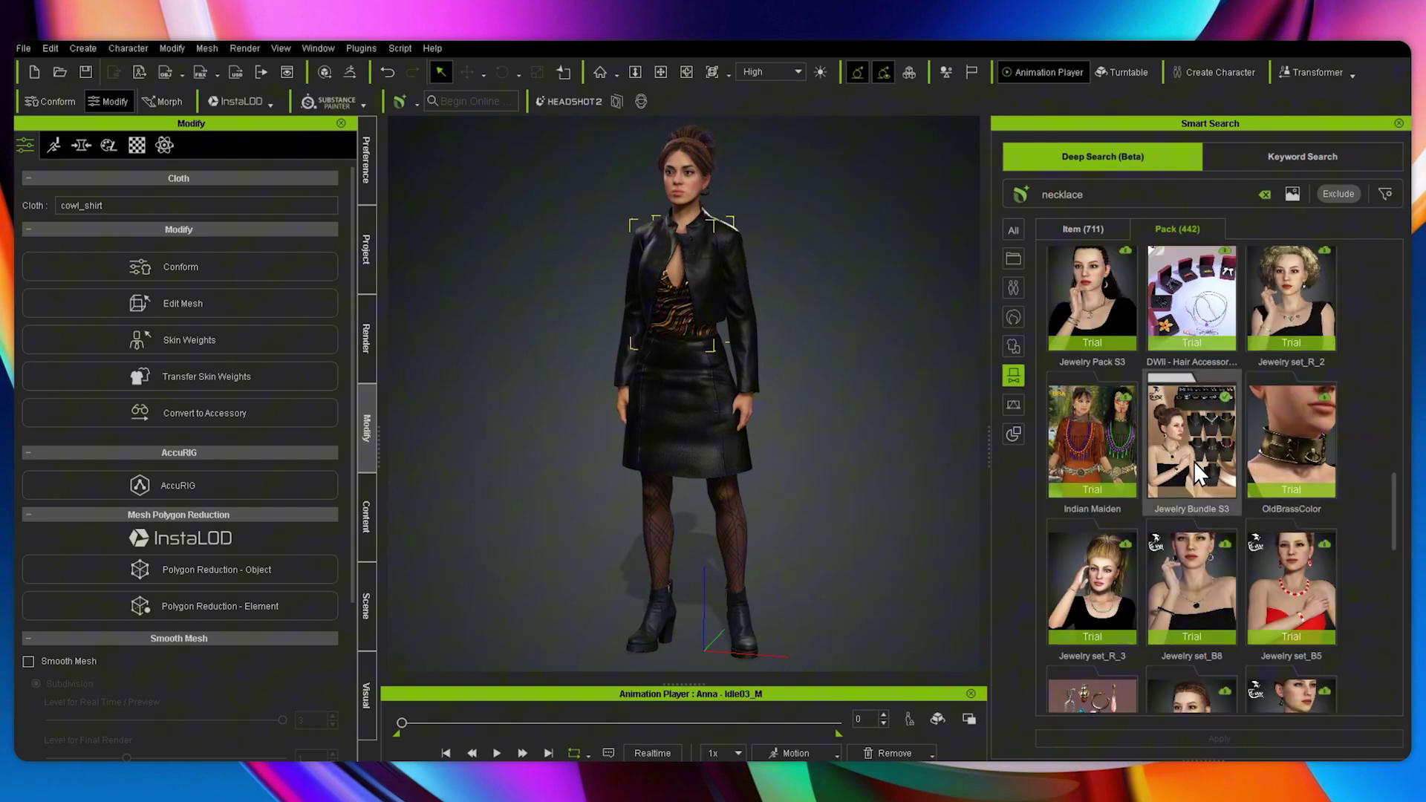
{"action": "left_click", "coordinate": [1192, 460]}
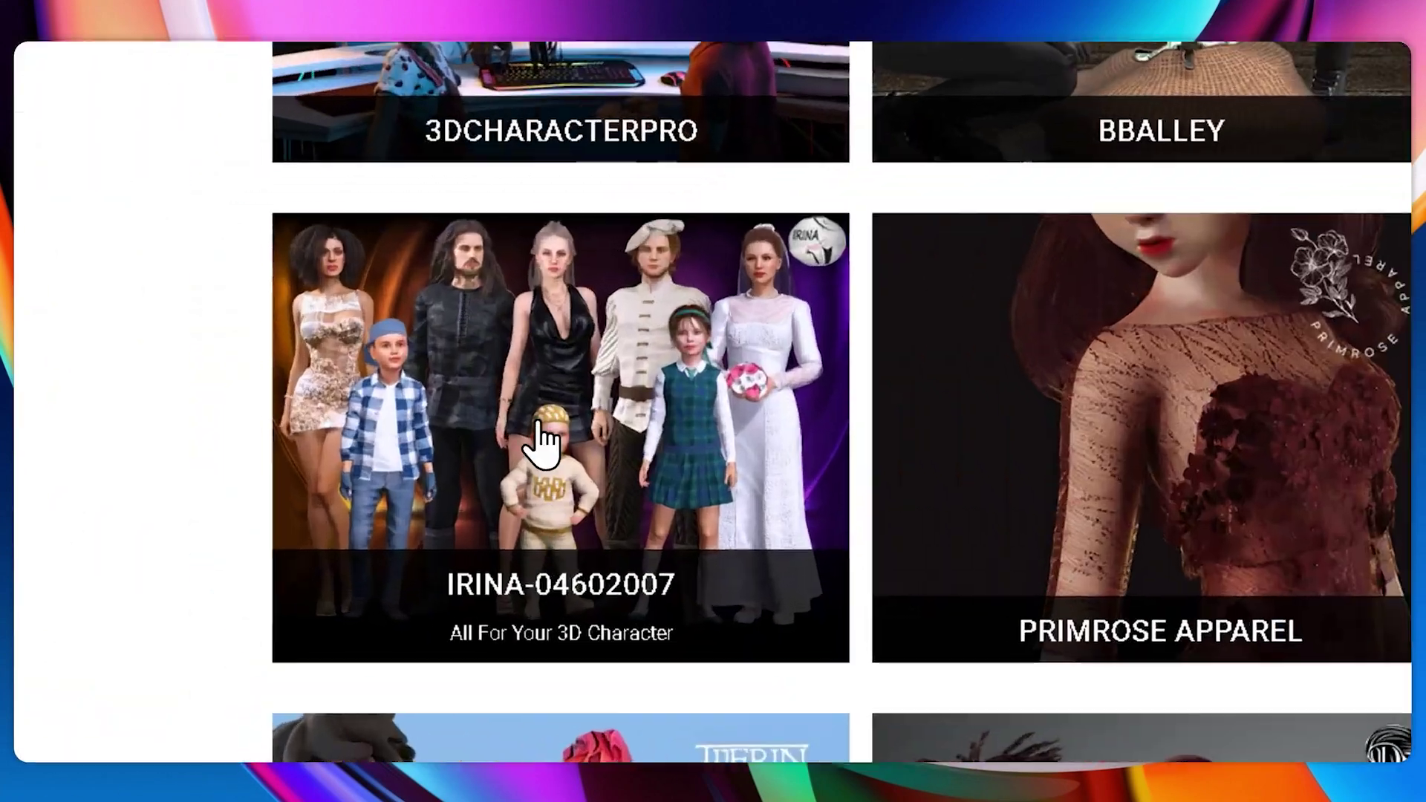
- Open the "All For Your 3D Character" featured developer's page and browse its Character Creator clothing products
{"action": "left_click", "coordinate": [542, 438]}
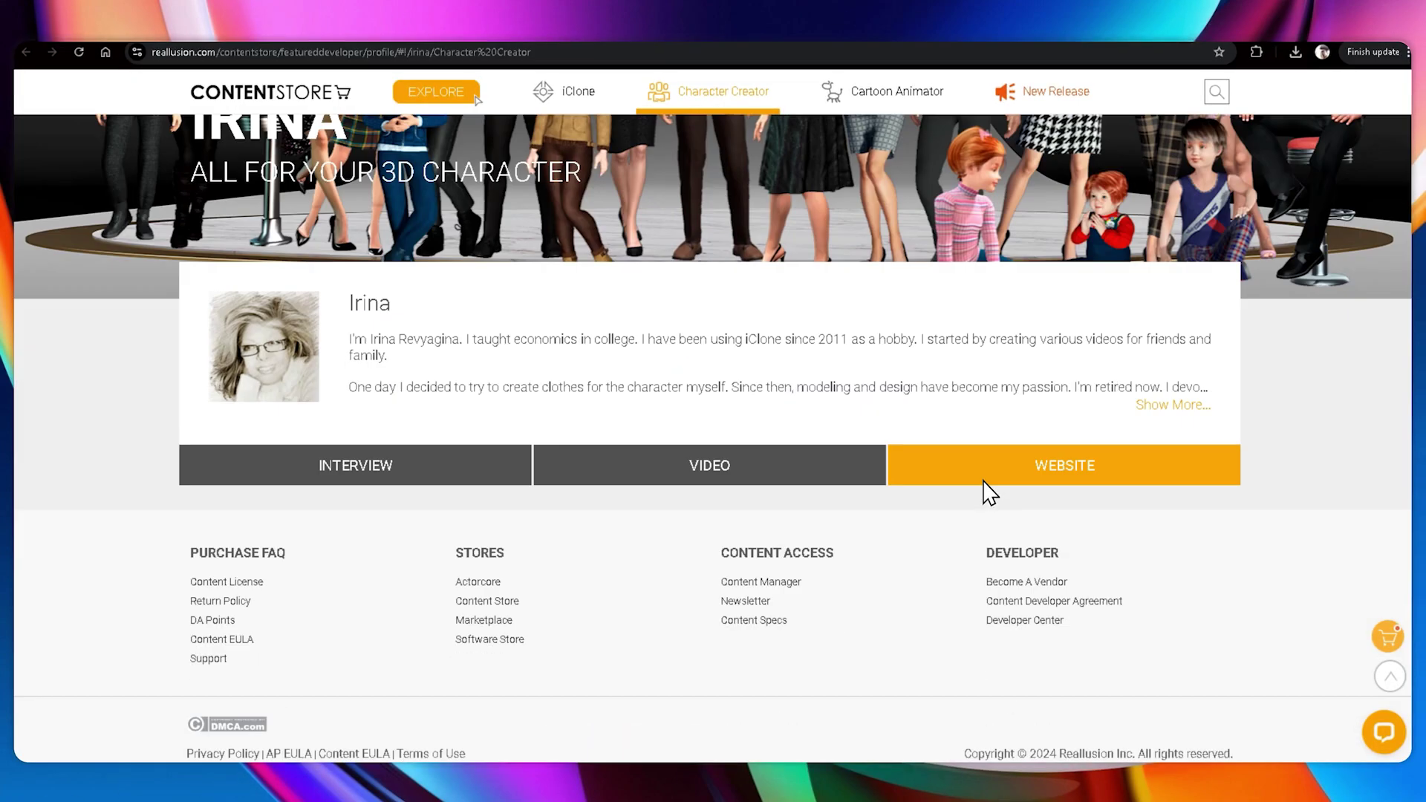
{"action": "scroll", "coordinate": [988, 491], "scroll_direction": "down", "scroll_amount": 3}
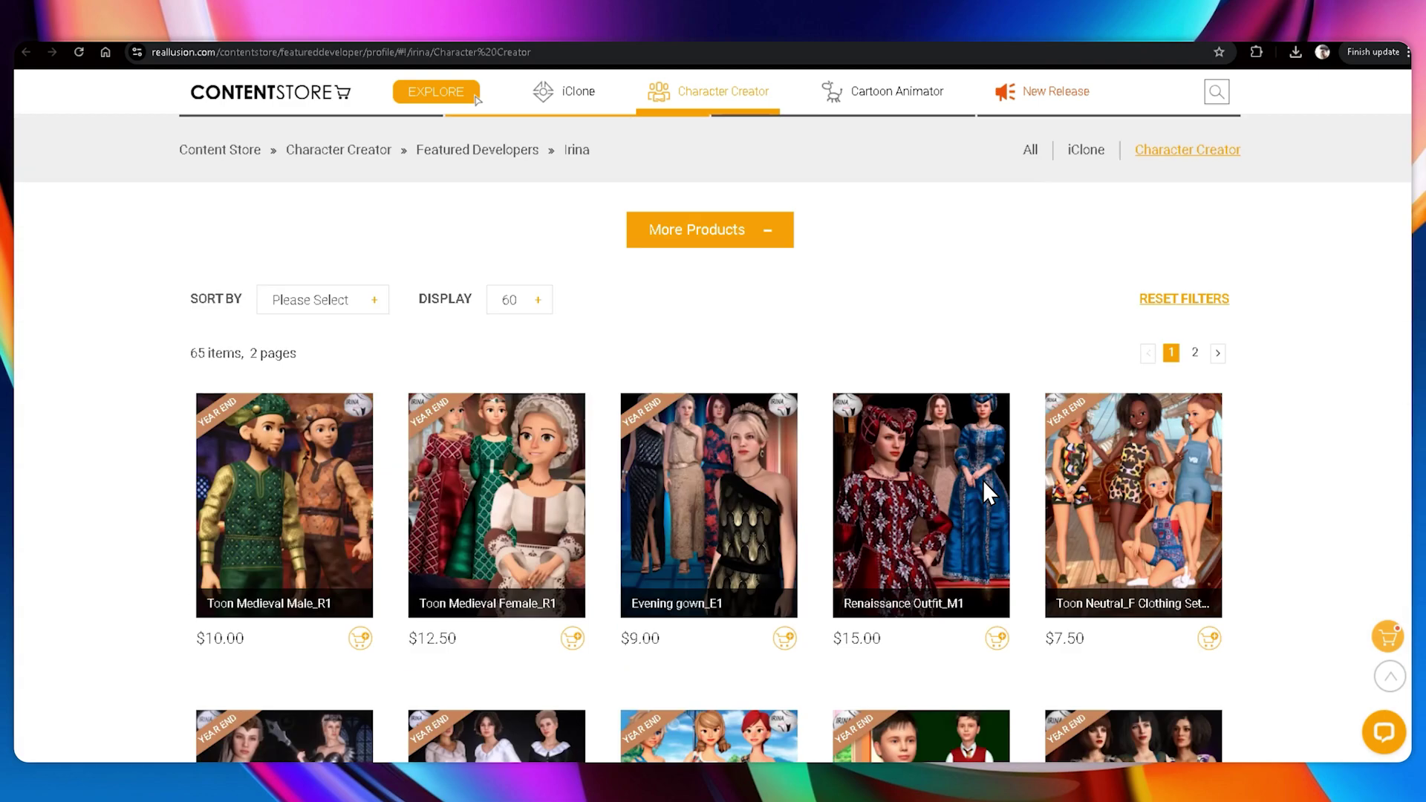
{"action": "scroll", "coordinate": [984, 487], "scroll_direction": "down", "scroll_amount": 7}
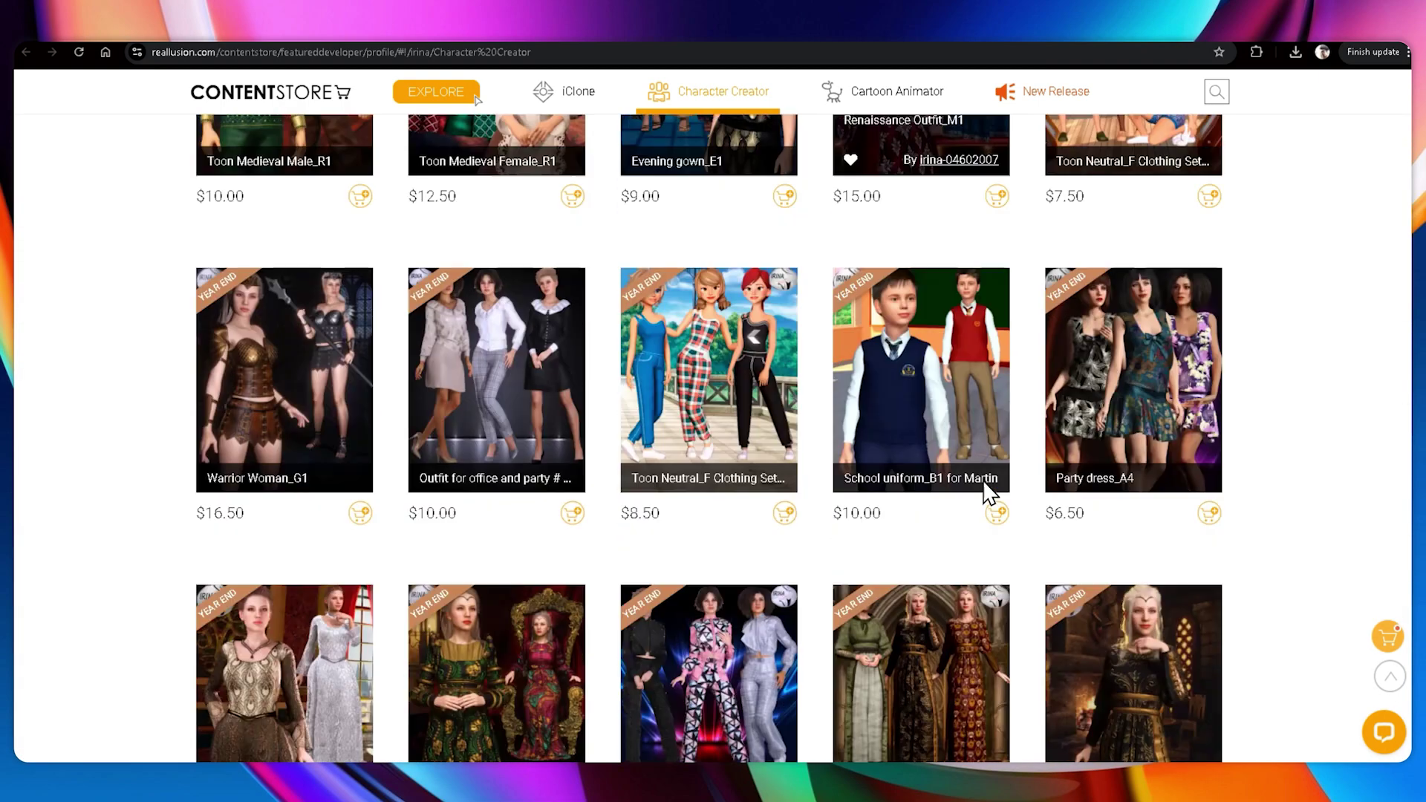
{"action": "scroll", "coordinate": [1273, 503], "scroll_direction": "down", "scroll_amount": 9}
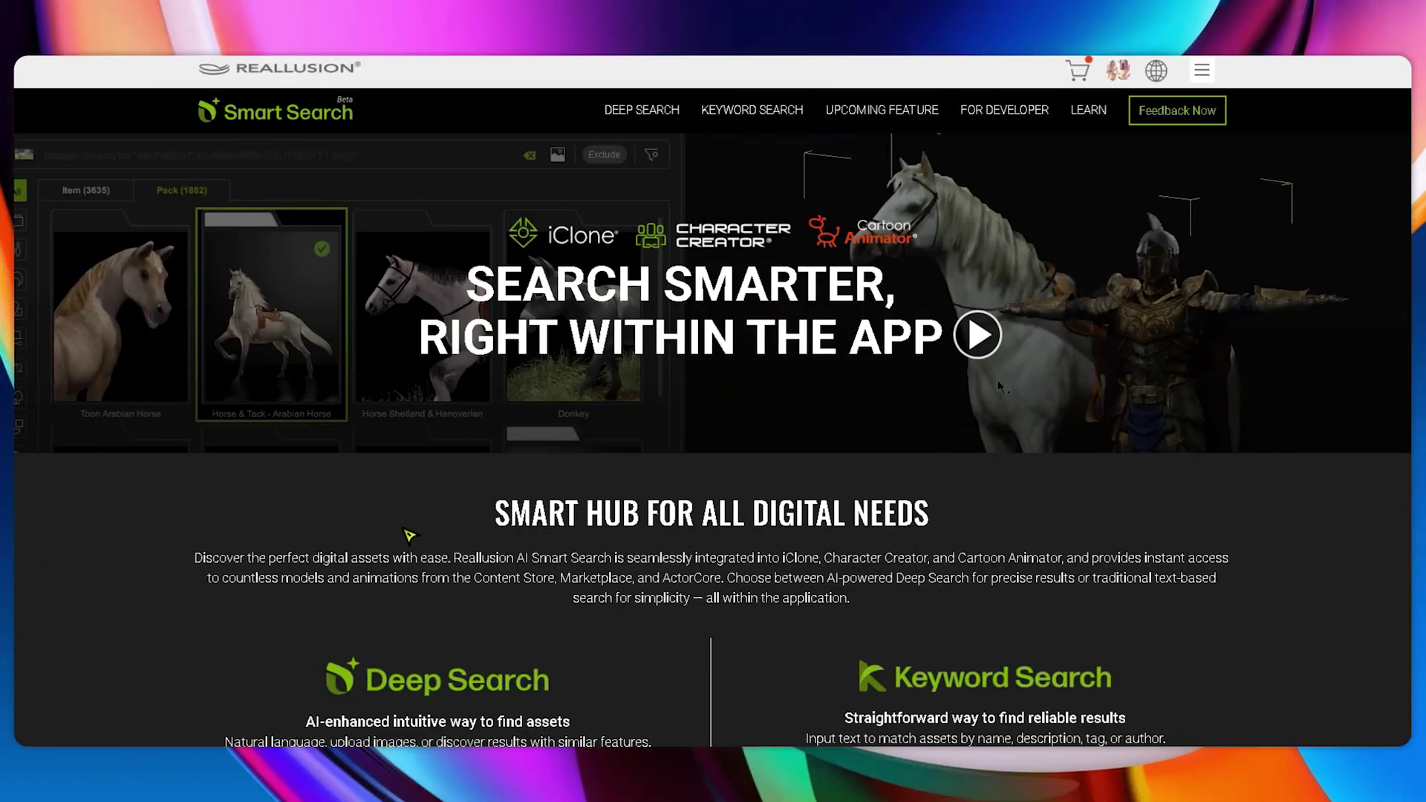
- Read through the Smart Search web page's Deep Search sections on text input, image input, similar content, category filters and exclusions
{"action": "scroll", "coordinate": [147, 598], "scroll_direction": "down", "scroll_amount": 5}
{"action": "scroll", "coordinate": [147, 601], "scroll_direction": "down", "scroll_amount": 5}
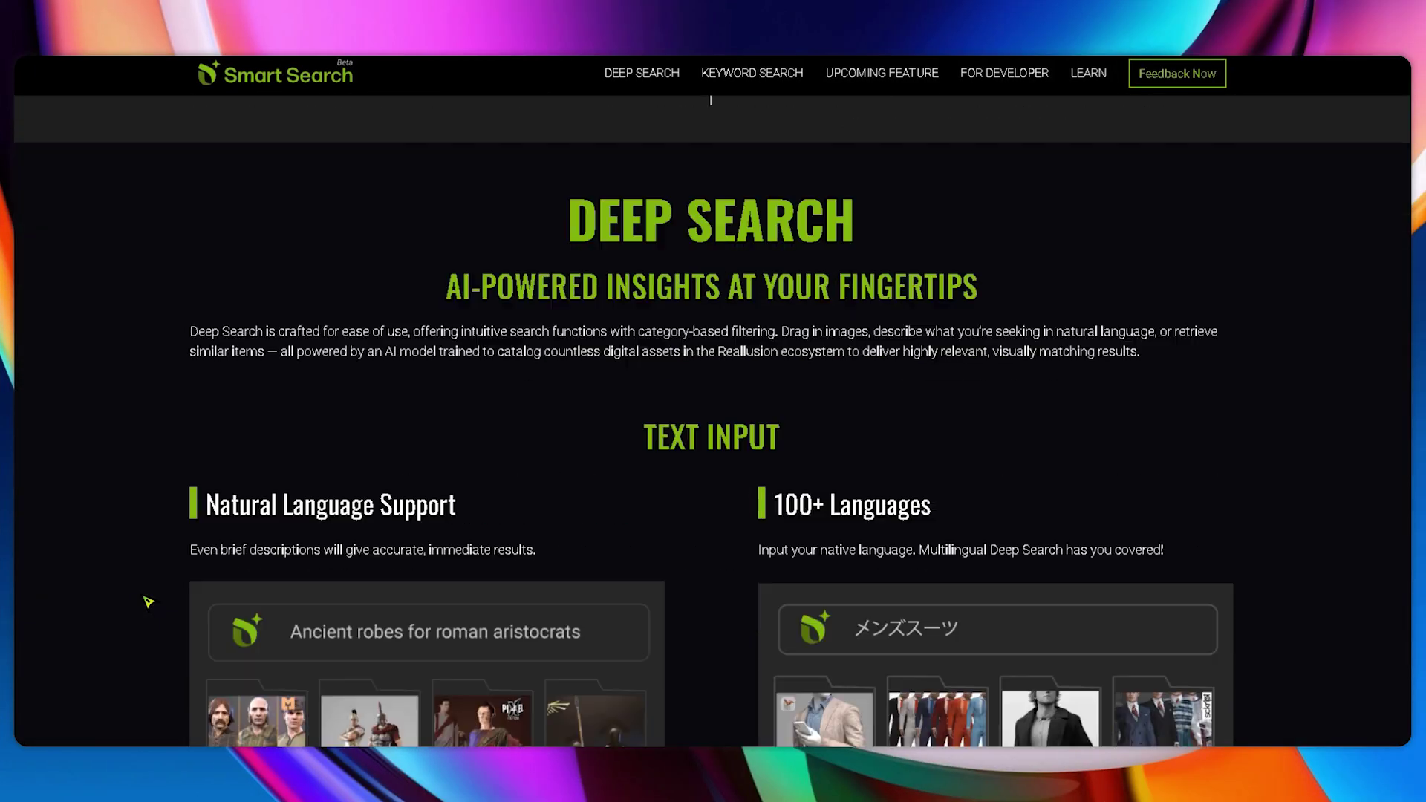
{"action": "scroll", "coordinate": [149, 601], "scroll_direction": "down", "scroll_amount": 6}
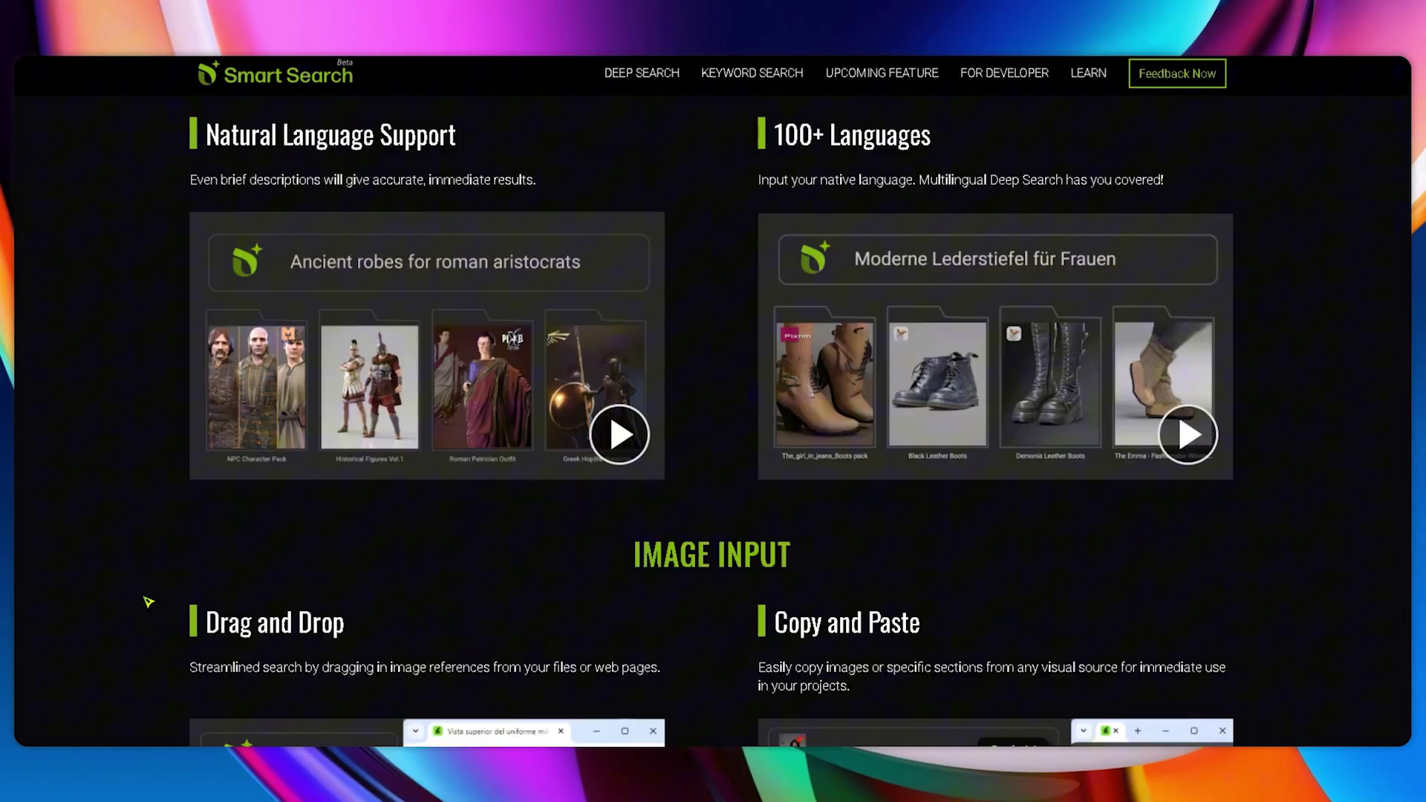
{"action": "scroll", "coordinate": [148, 602], "scroll_direction": "down", "scroll_amount": 6}
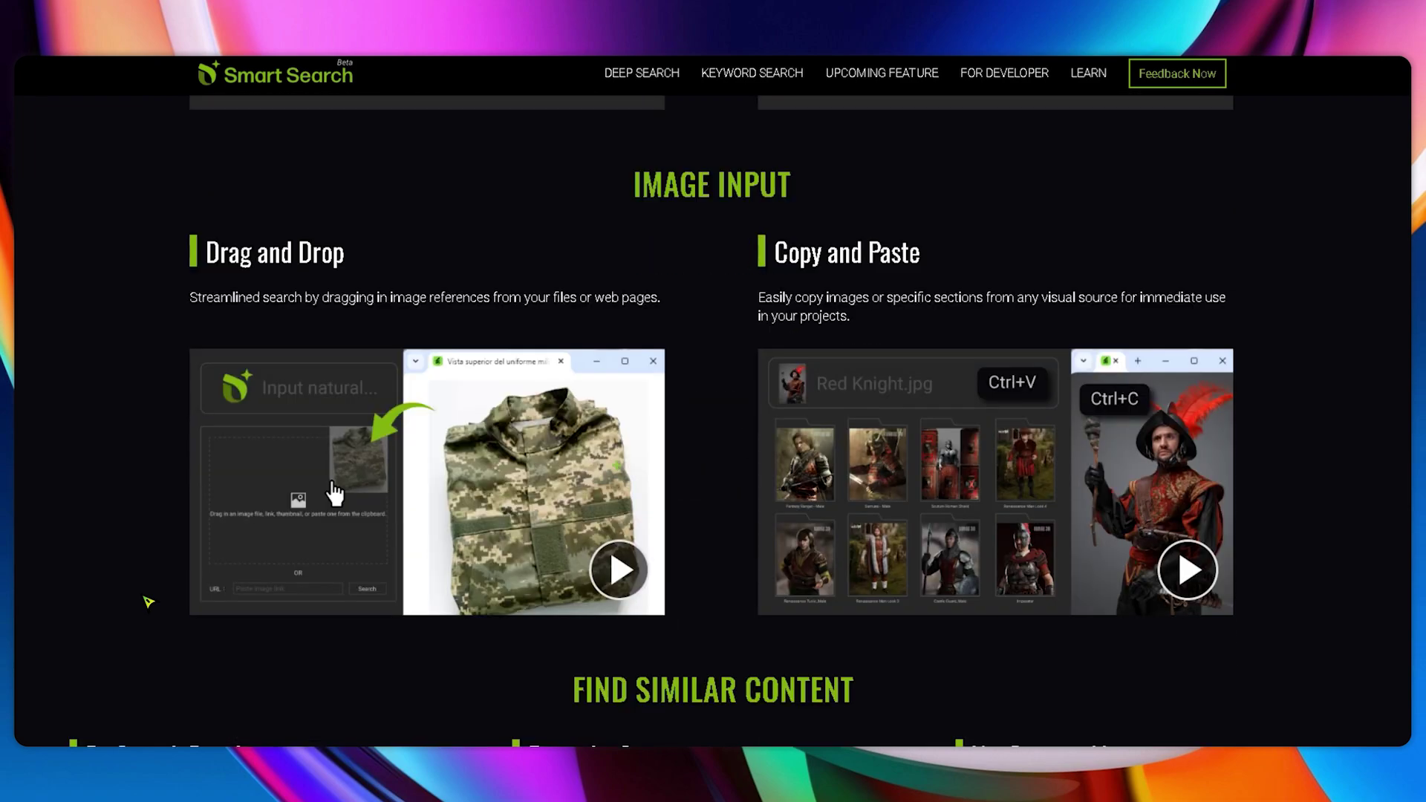
{"action": "scroll", "coordinate": [149, 602], "scroll_direction": "down", "scroll_amount": 5}
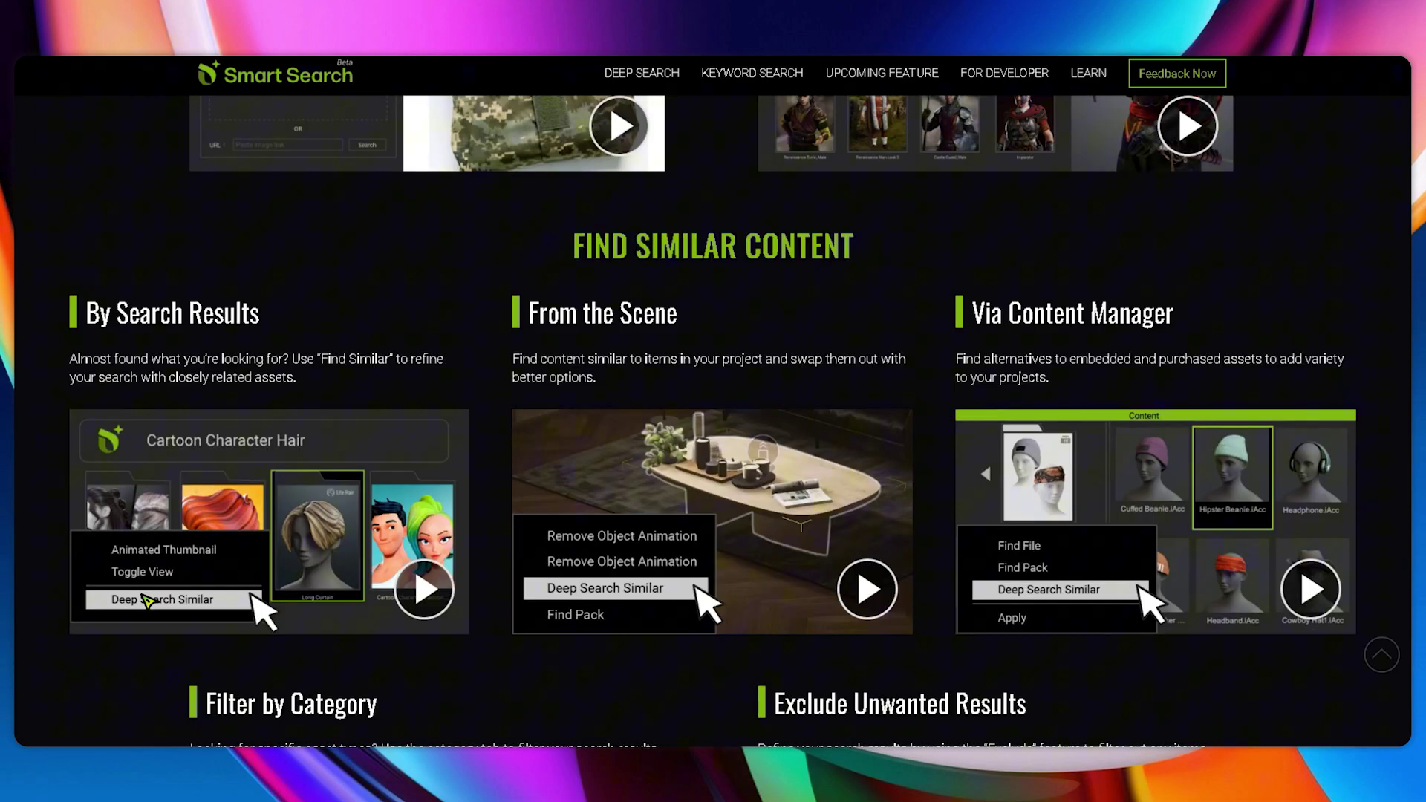
{"action": "scroll", "coordinate": [148, 601], "scroll_direction": "down", "scroll_amount": 9}
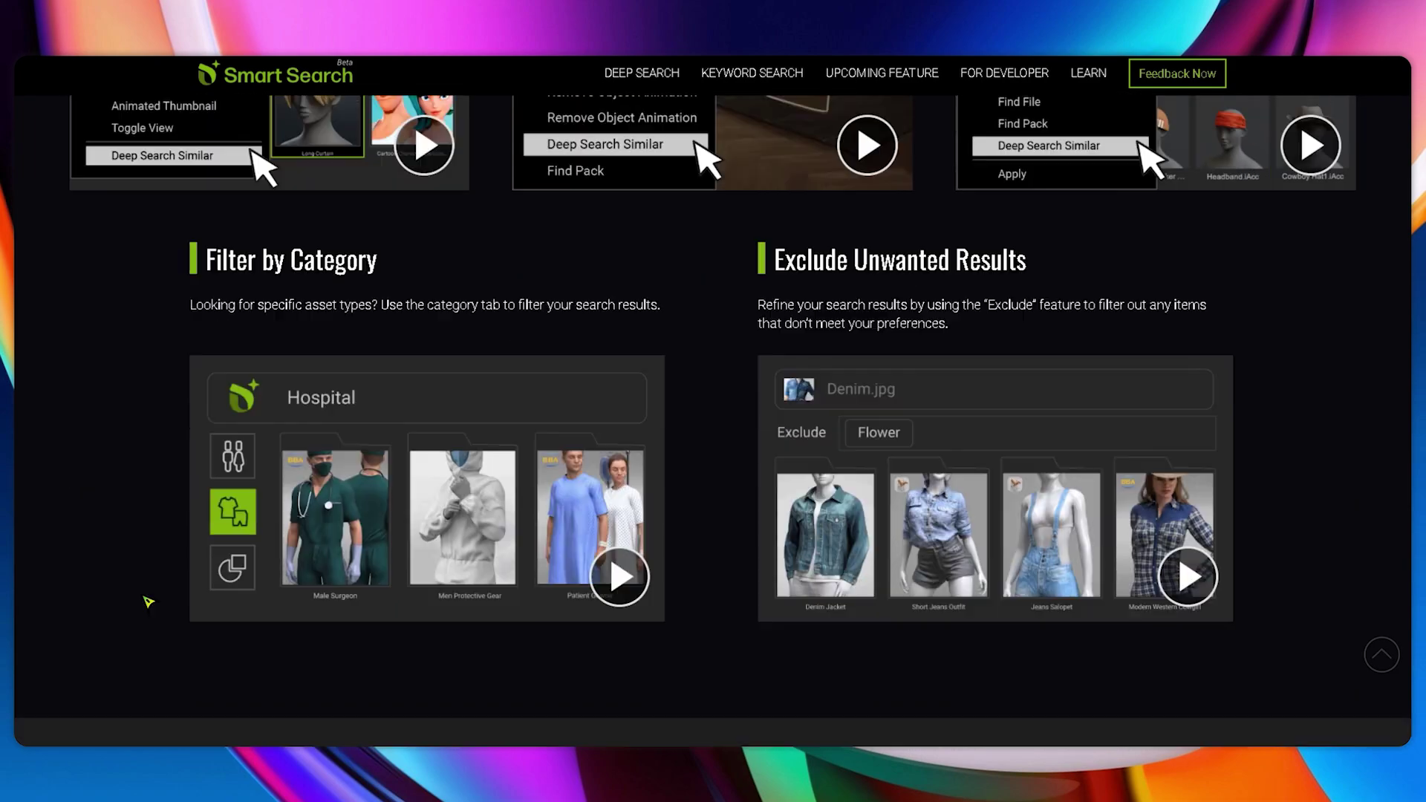
{"action": "scroll", "coordinate": [149, 557], "scroll_direction": "down", "scroll_amount": 2}
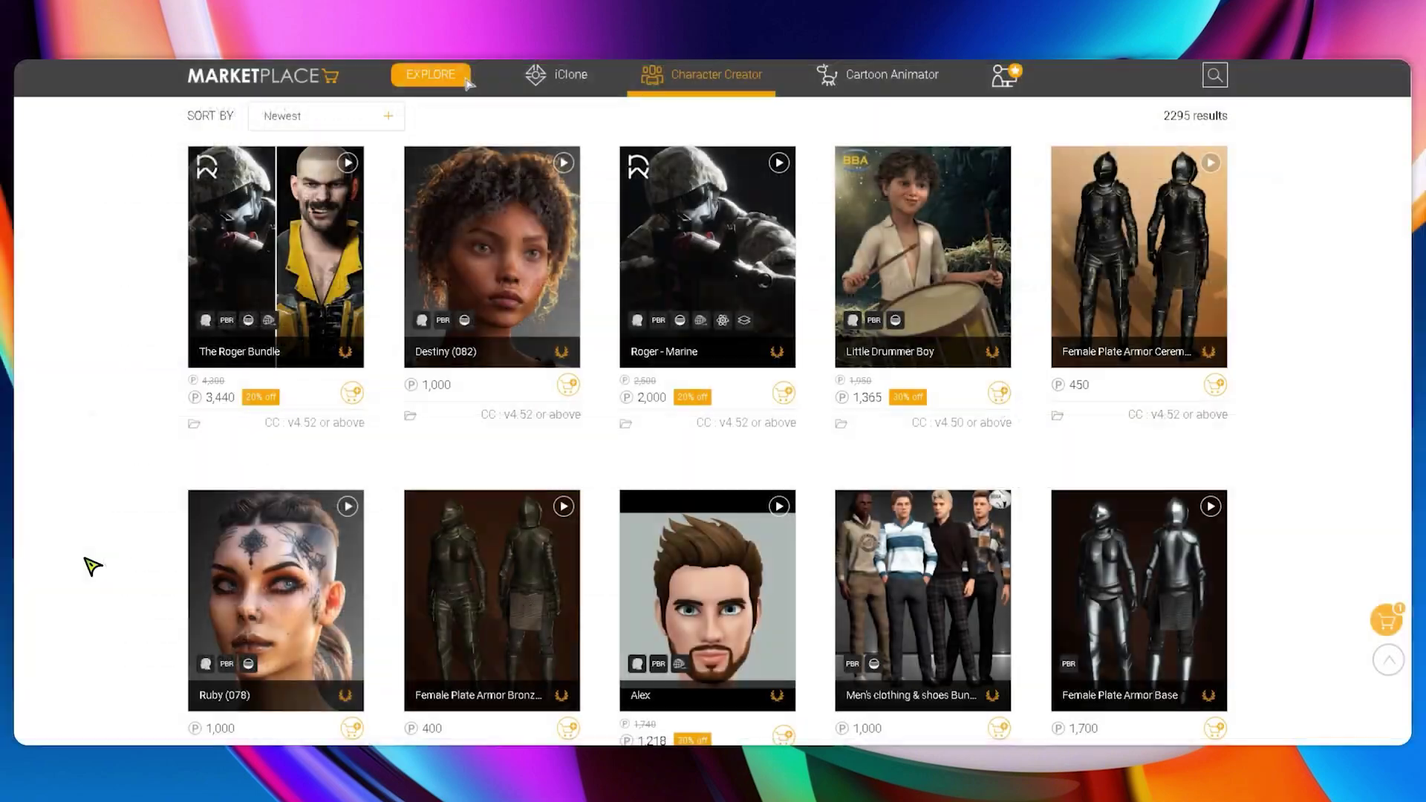
- Browse the newest Character Creator items in the Marketplace and review the Long Tousled Hair product's tags and description
{"action": "scroll", "coordinate": [89, 566], "scroll_direction": "down", "scroll_amount": 9}
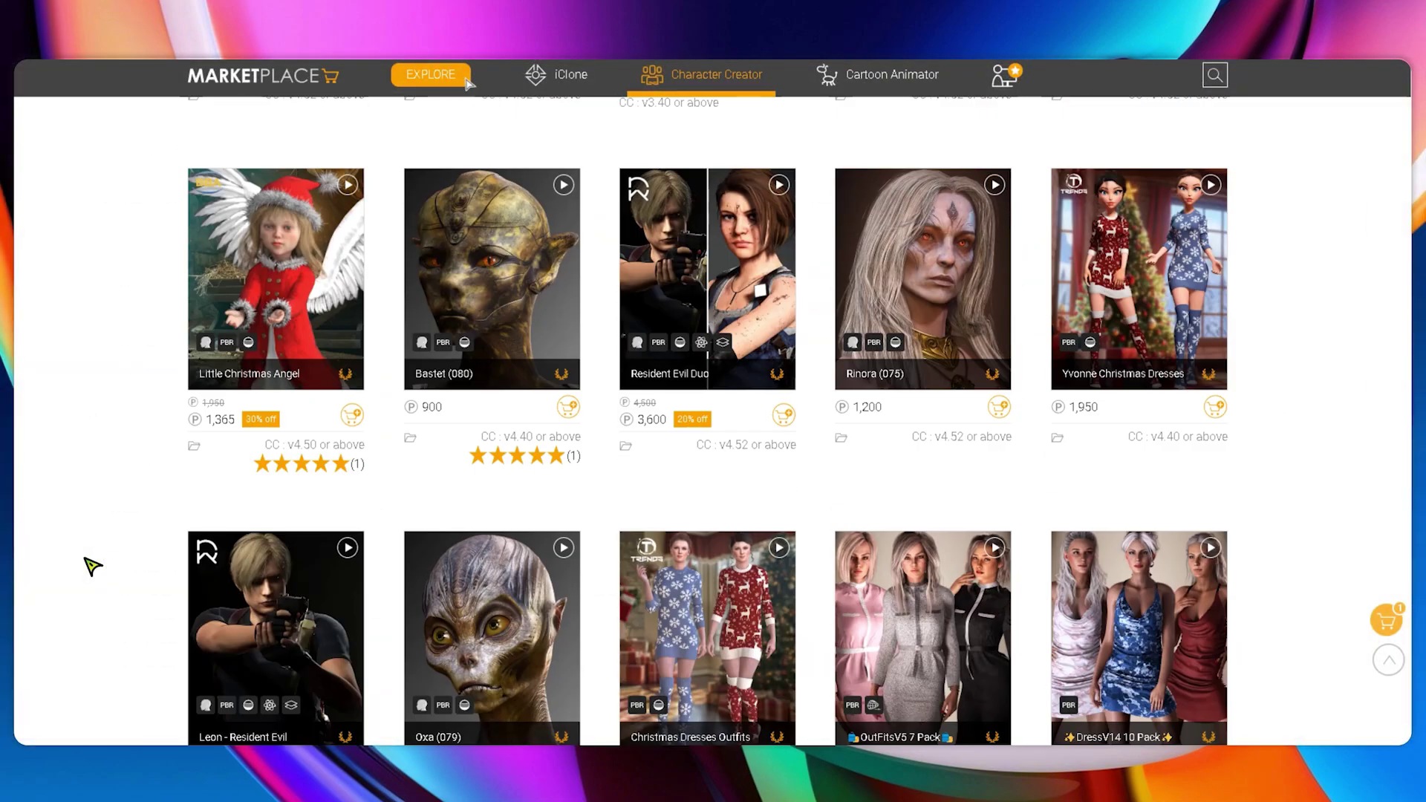
{"action": "scroll", "coordinate": [91, 564], "scroll_direction": "down", "scroll_amount": 5}
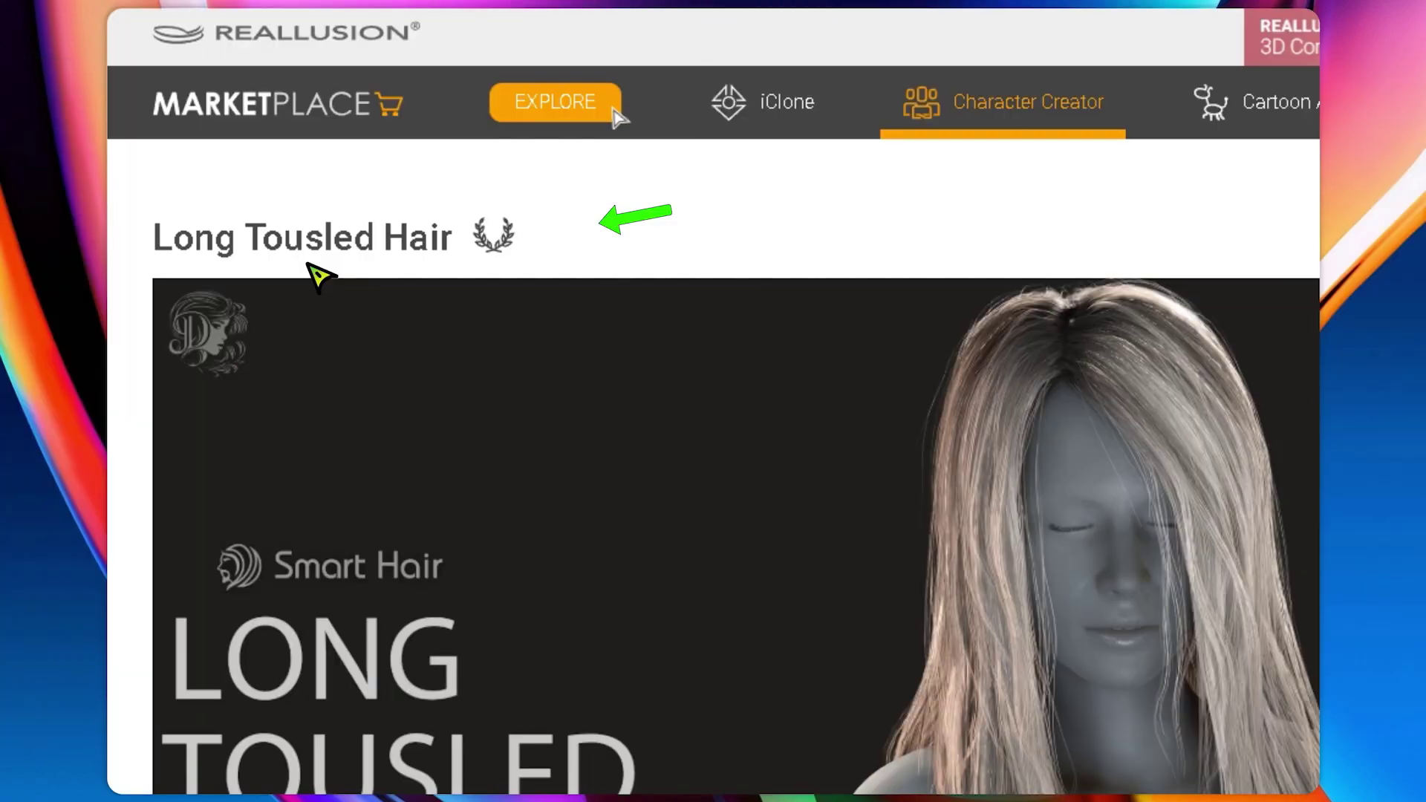
{"action": "scroll", "coordinate": [276, 356], "scroll_direction": "down", "scroll_amount": 15}
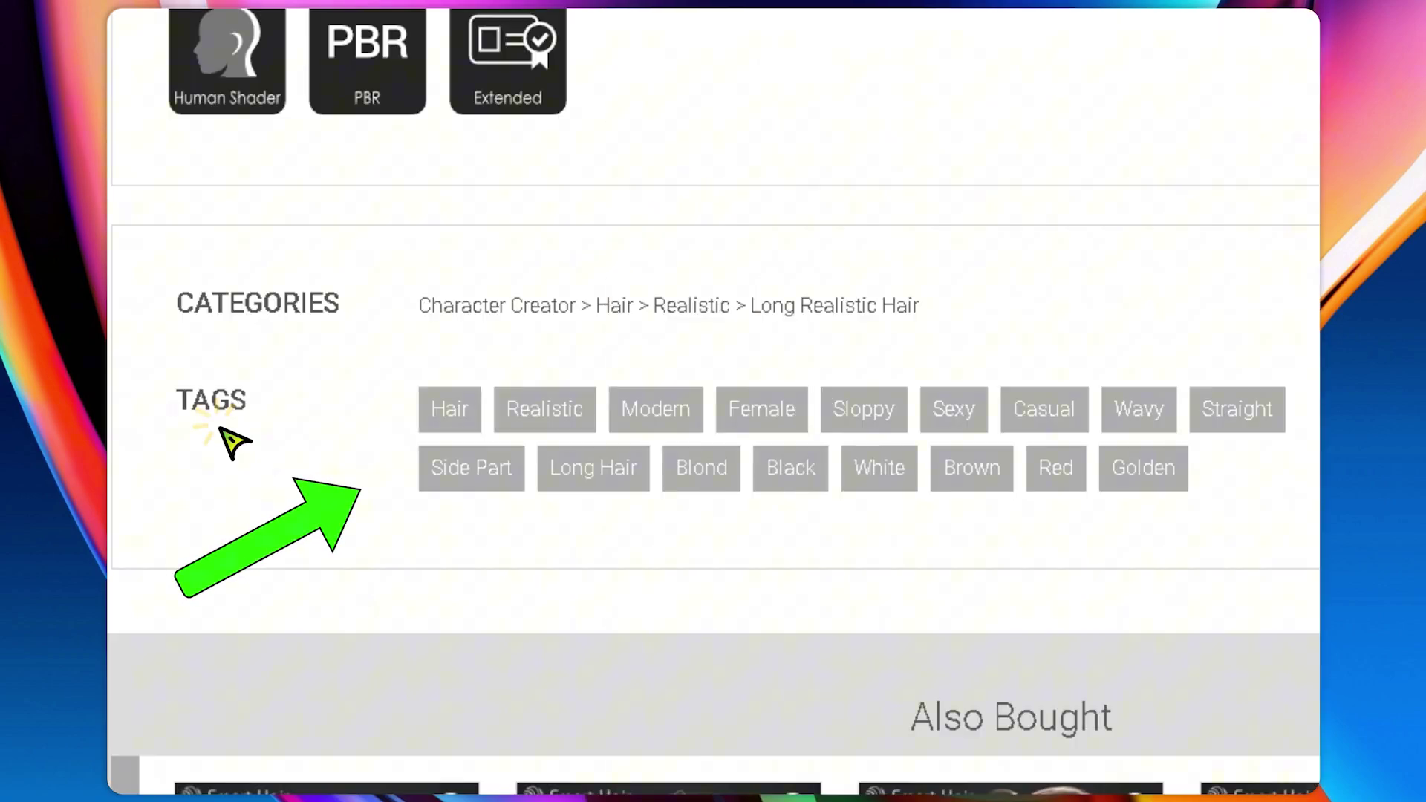
{"action": "scroll", "coordinate": [234, 442], "scroll_direction": "down", "scroll_amount": 15}
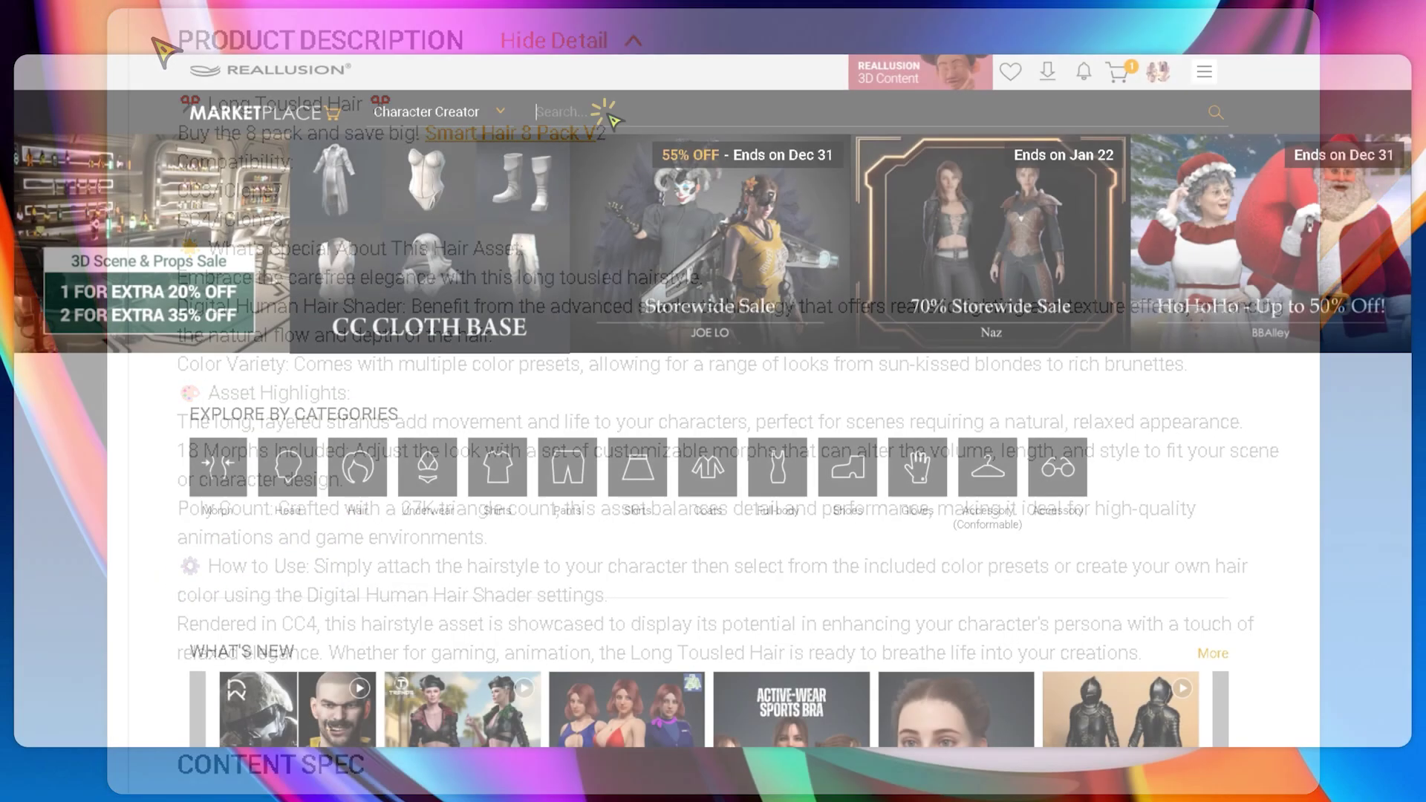
- Search the Marketplace for "Short curly hair" for Character Creator and browse the matching products
{"action": "left_click", "coordinate": [520, 127]}
{"action": "type", "text": "Short curly h"}
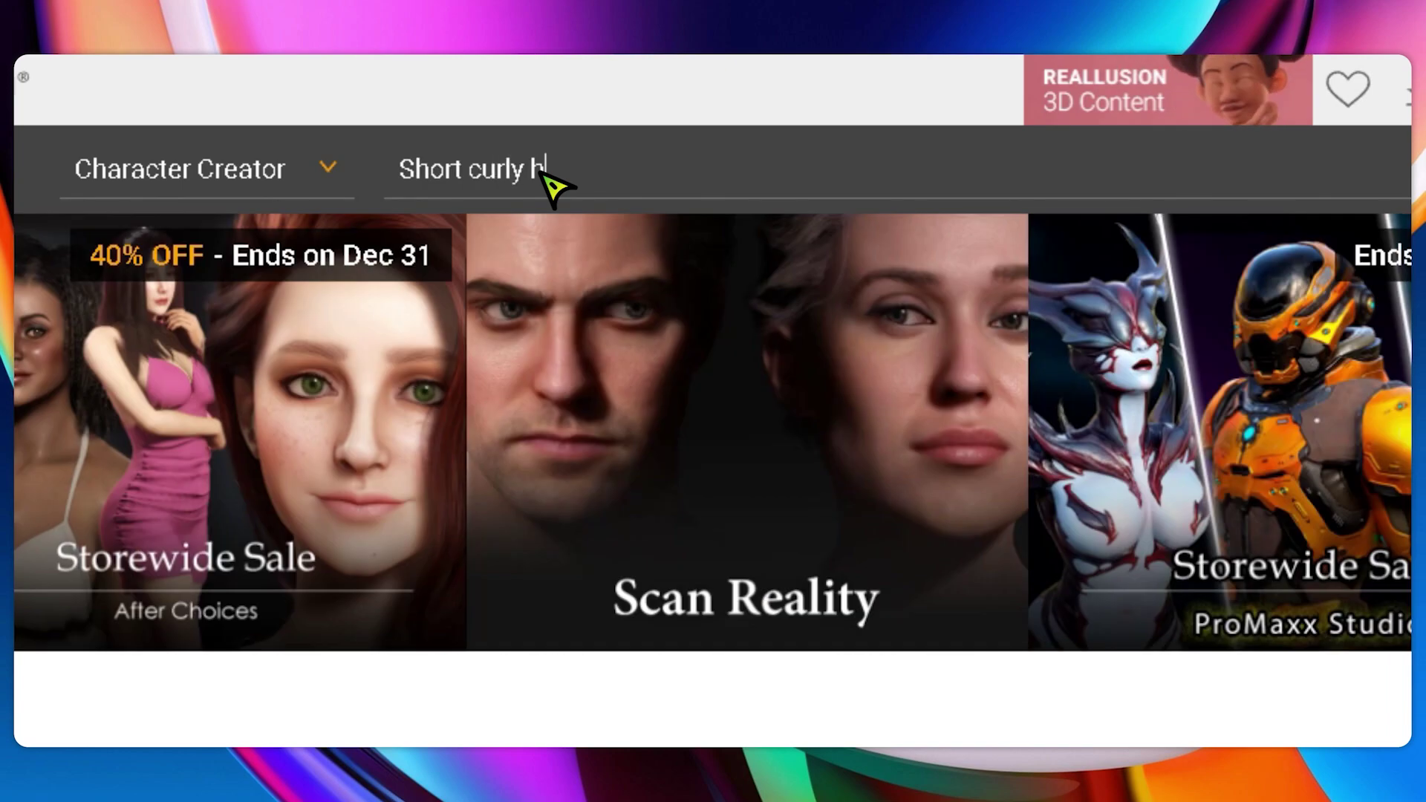
{"action": "type", "text": "air"}
{"action": "key", "text": "Return"}
{"action": "scroll", "coordinate": [1329, 483], "scroll_direction": "down", "scroll_amount": 5}
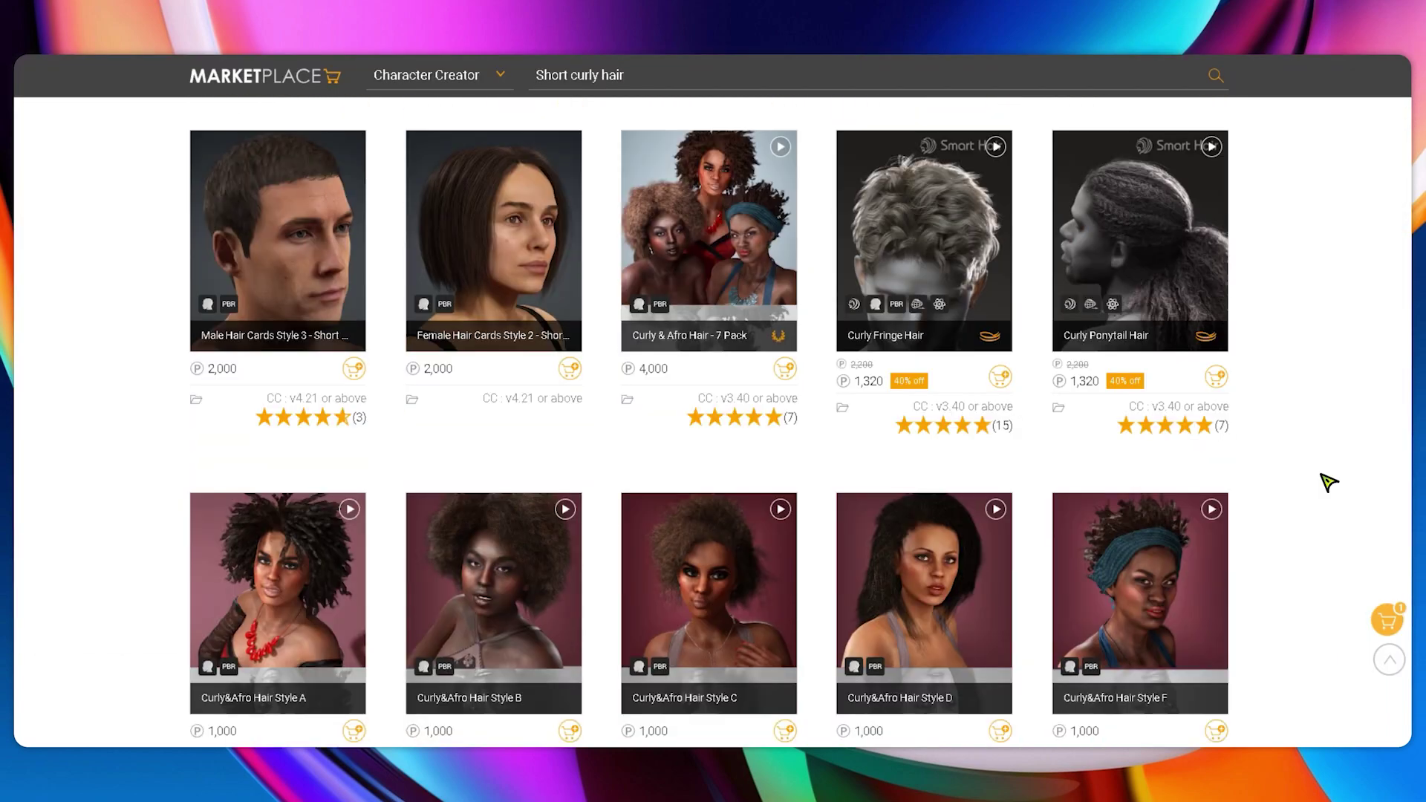
{"action": "scroll", "coordinate": [1330, 483], "scroll_direction": "down", "scroll_amount": 5}
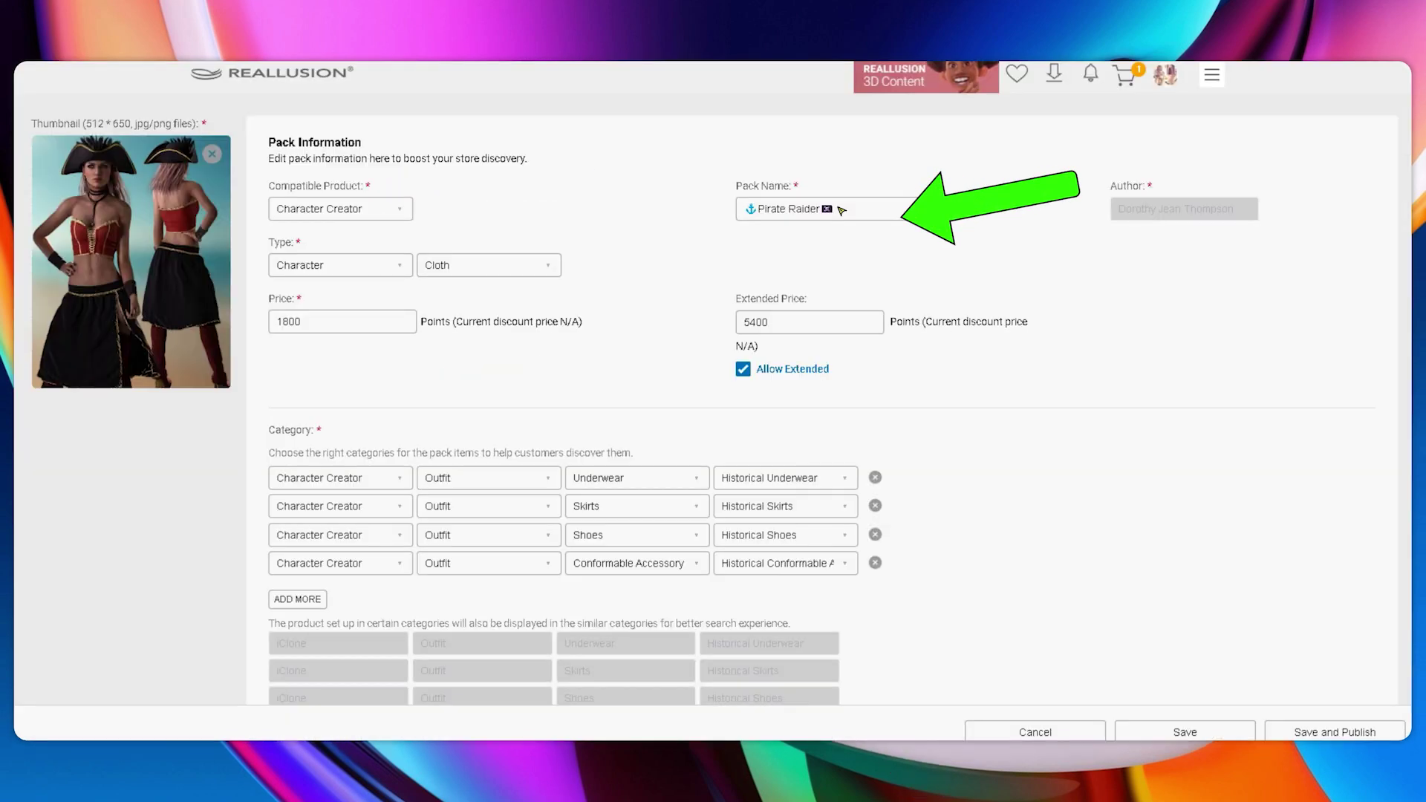
- Search the Content Store's Character Creator section for "ear flap hat"
{"action": "type", "text": "ear flap hat"}
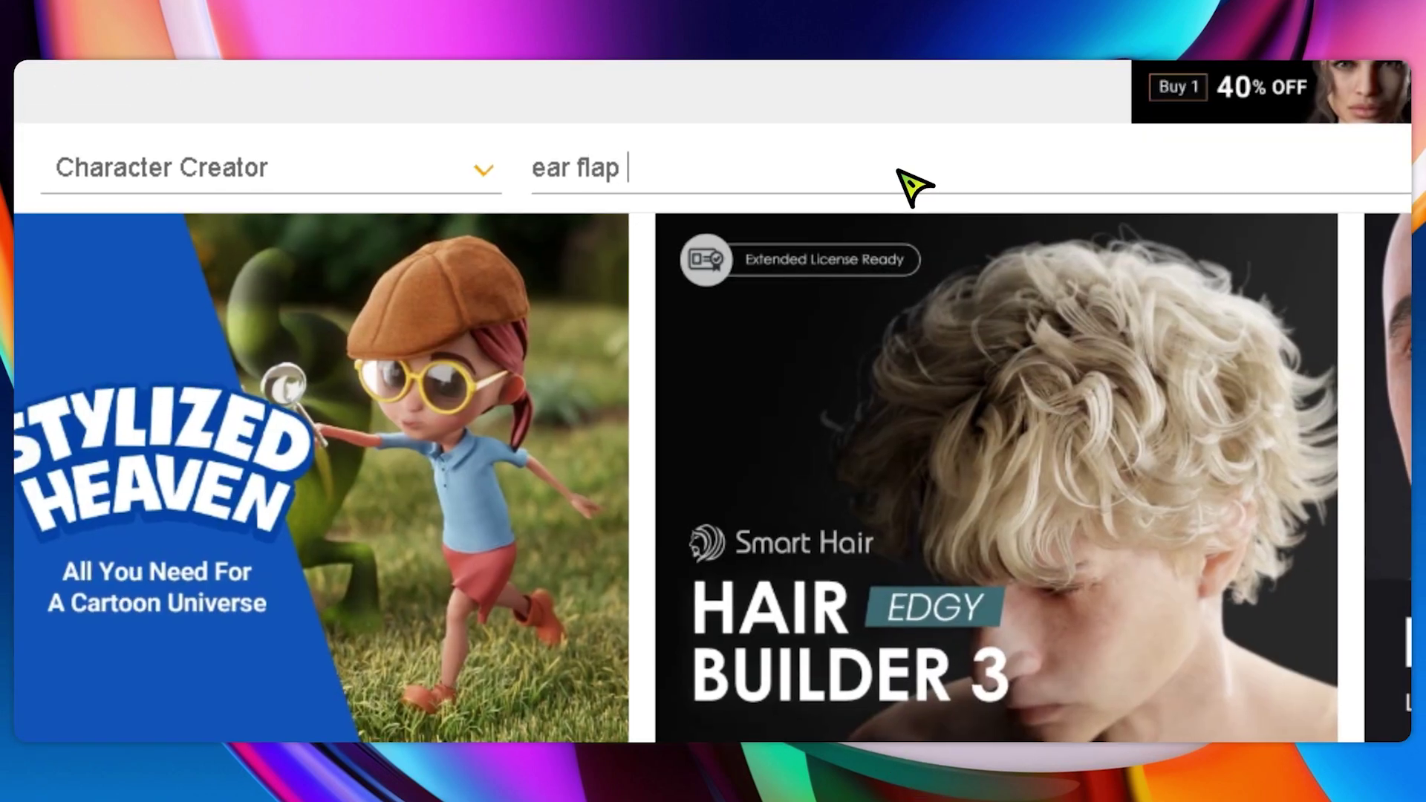
{"action": "key", "text": "Return"}
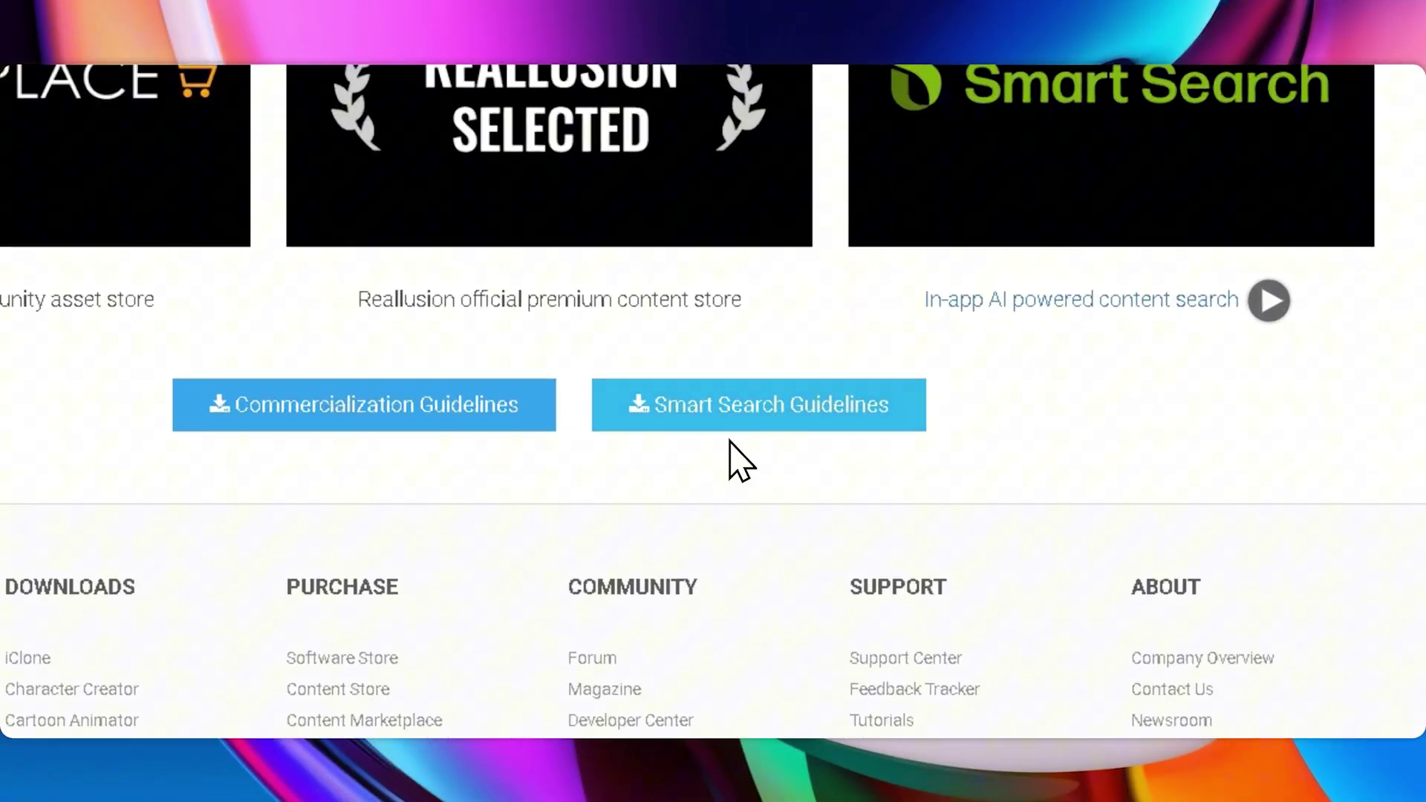
- Download the Smart Search Guidelines PDF from the developer page and open the file
{"action": "left_click", "coordinate": [836, 391]}
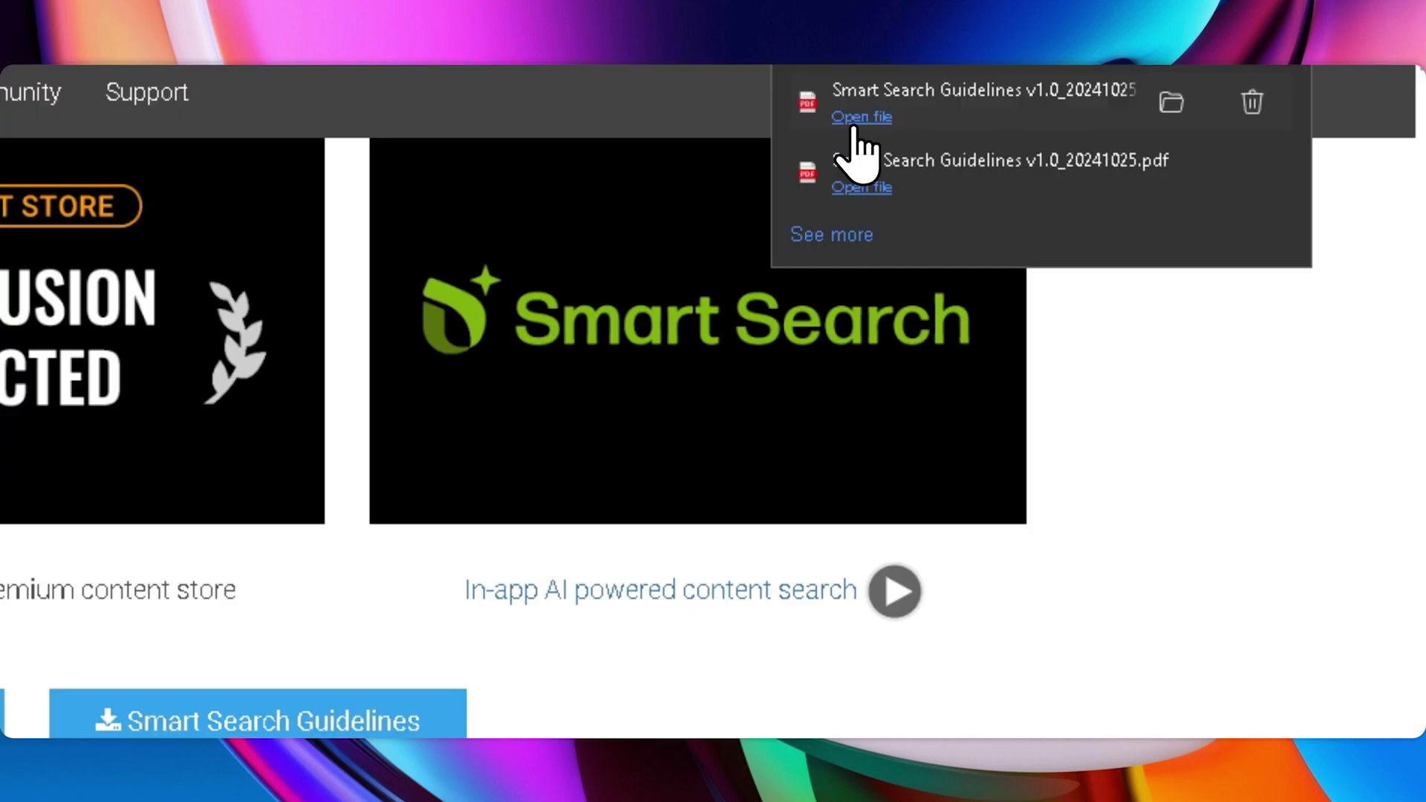
{"action": "left_click", "coordinate": [856, 119]}
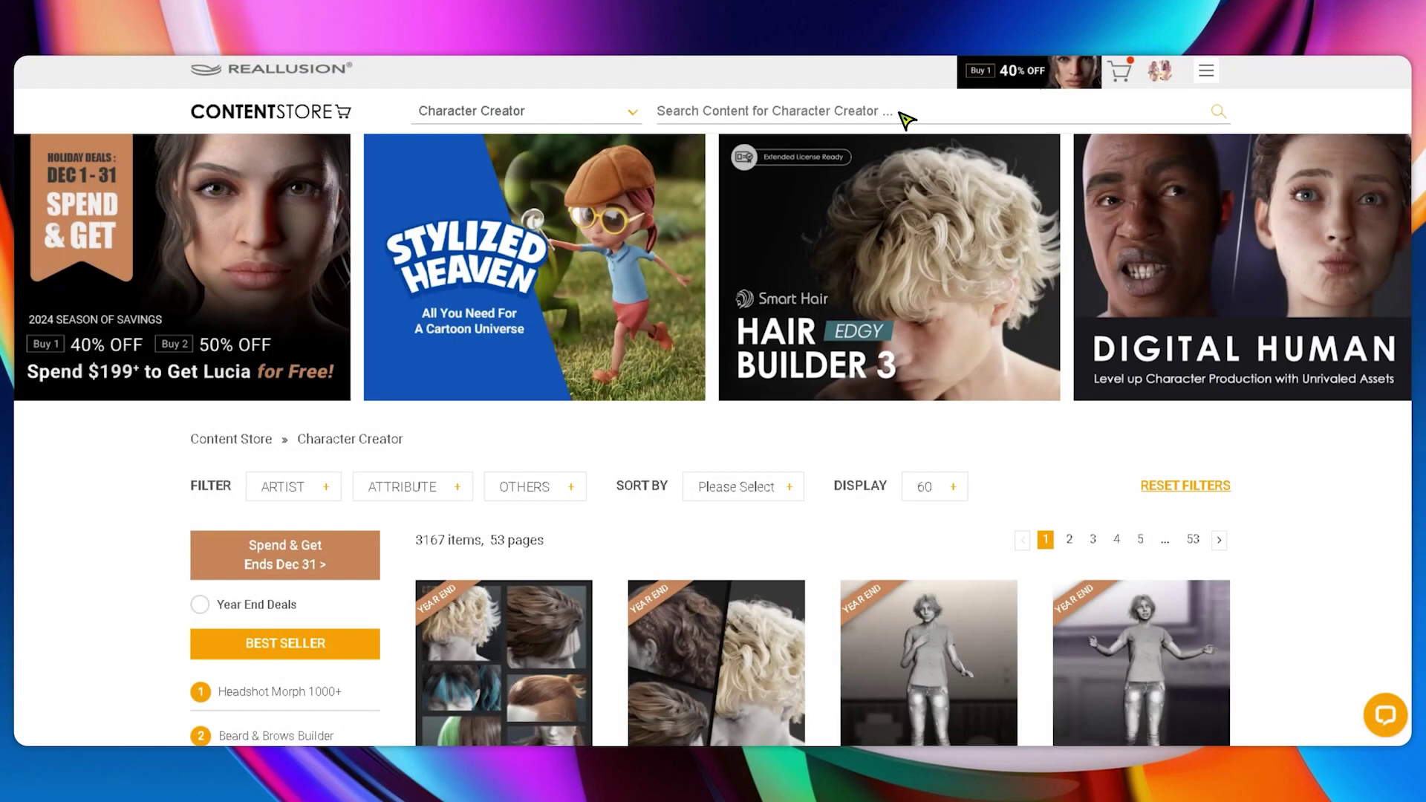
- Search the Content Store for "Thigh high boots" for Character Creator and browse the boots offered
{"action": "left_click", "coordinate": [902, 116]}
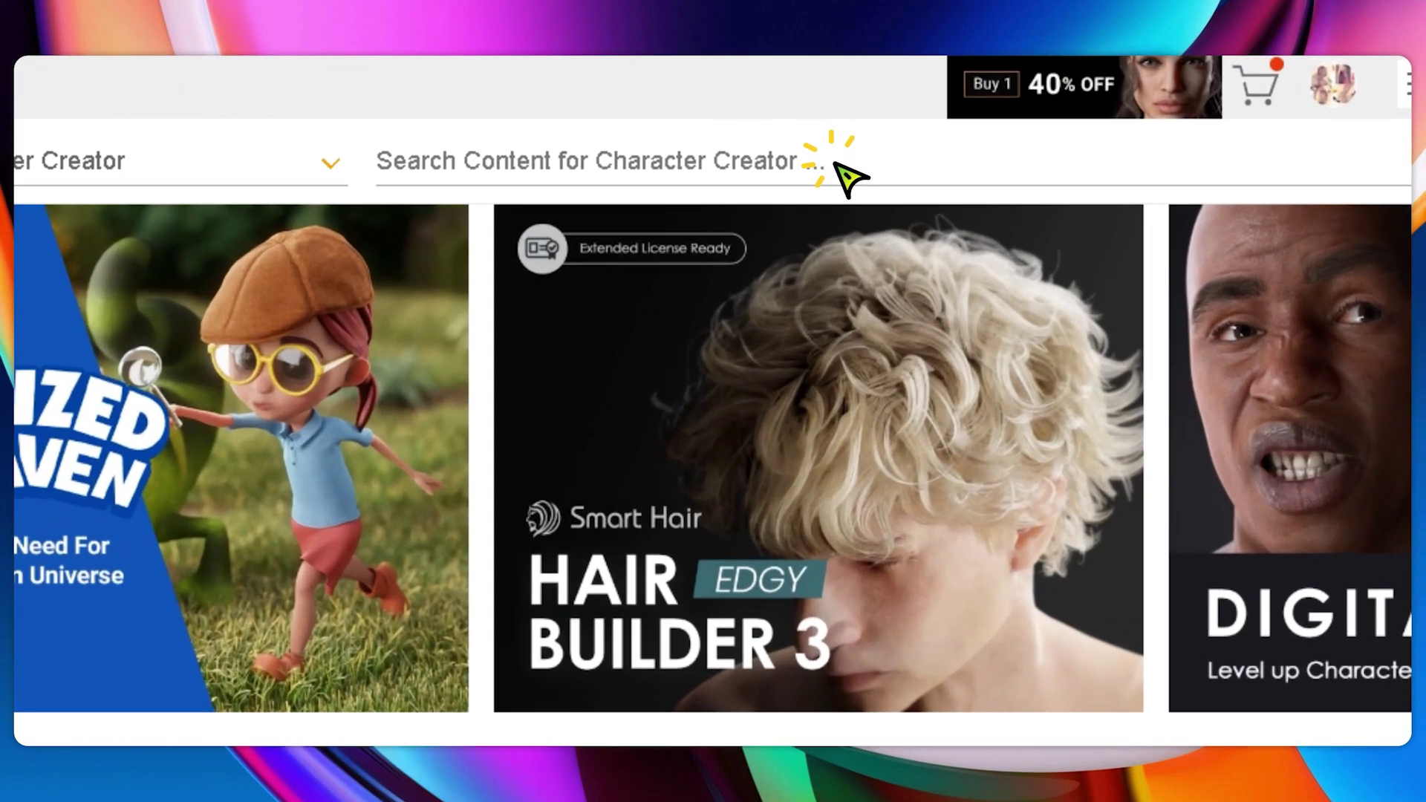
{"action": "type", "text": "Thigh high boots"}
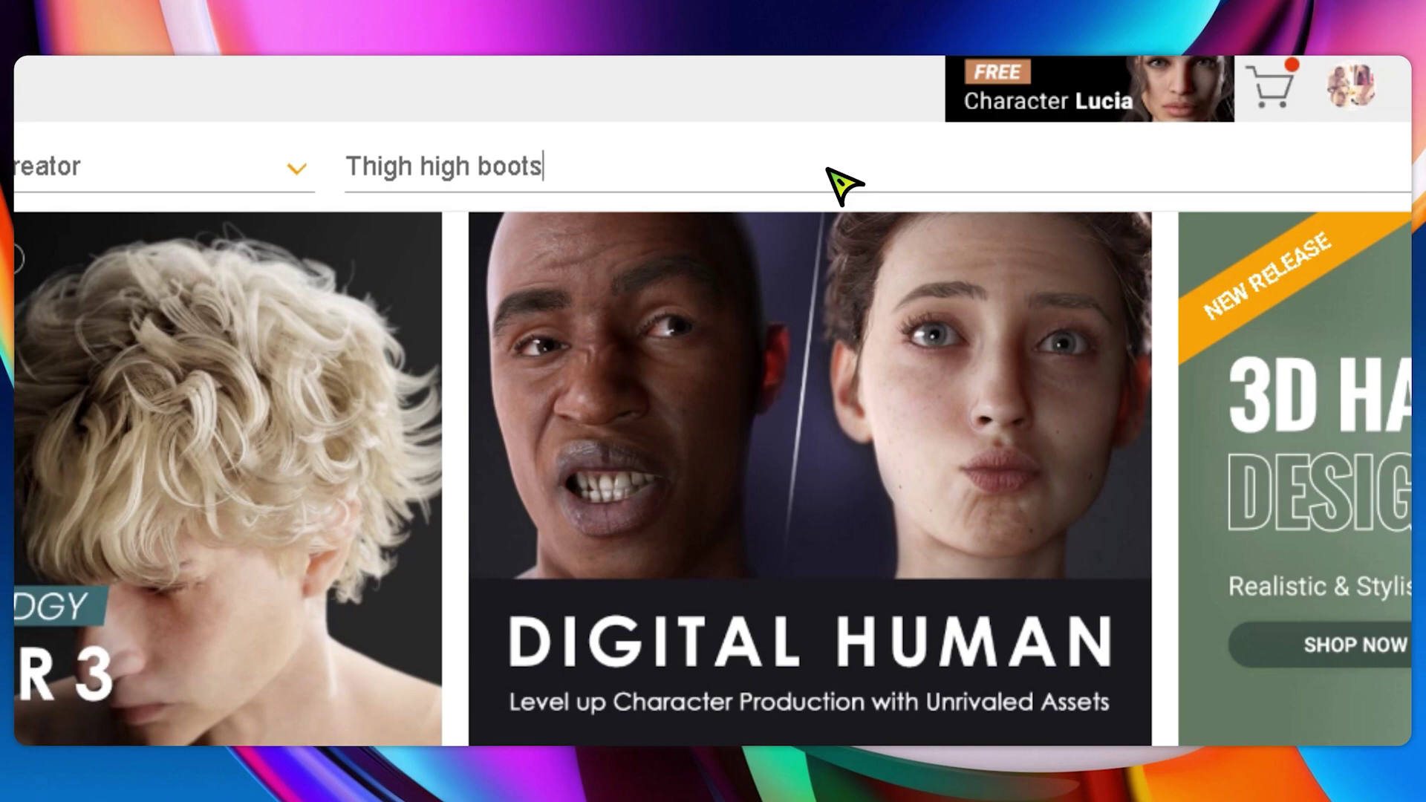
{"action": "key", "text": "Return"}
{"action": "scroll", "coordinate": [1322, 408], "scroll_direction": "down", "scroll_amount": 3}
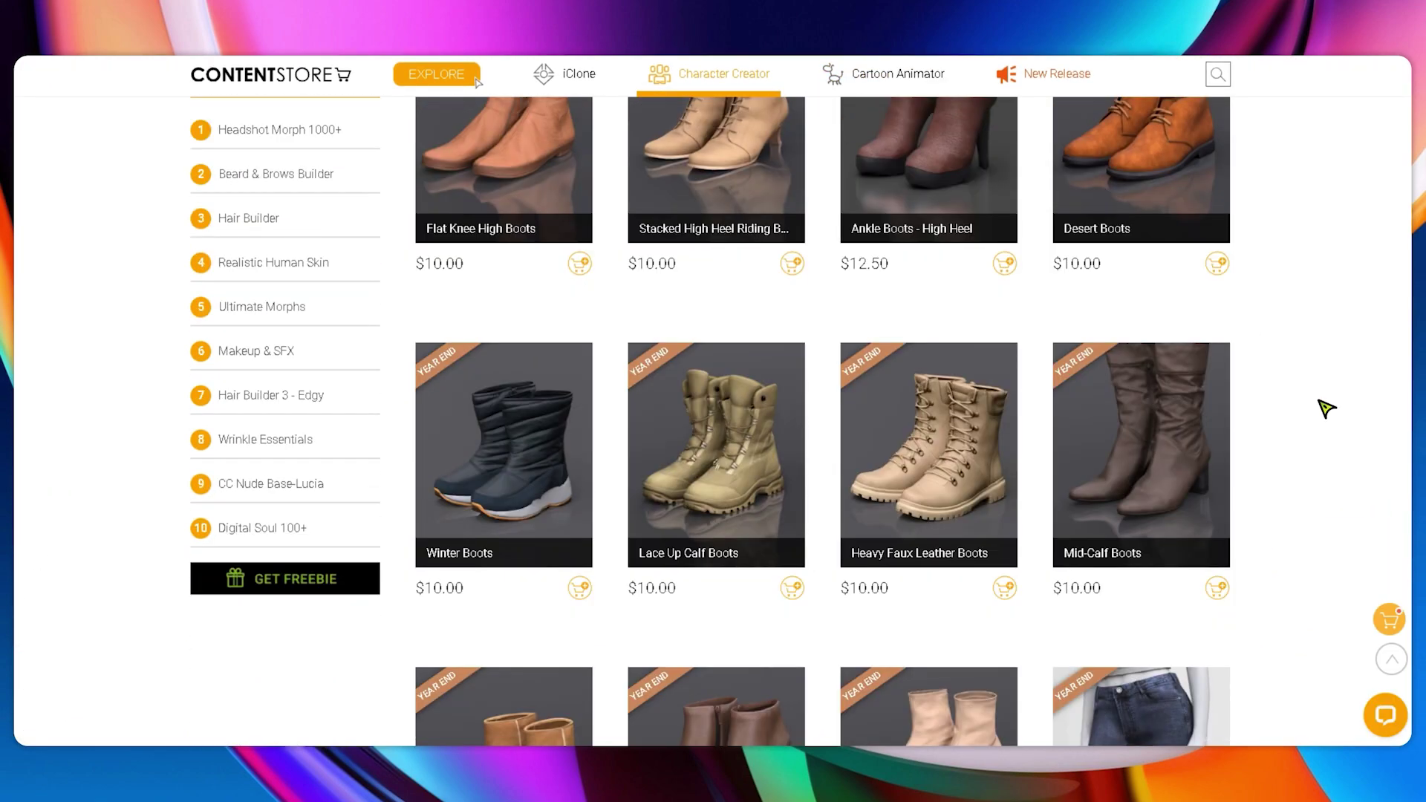
{"action": "scroll", "coordinate": [1326, 408], "scroll_direction": "down", "scroll_amount": 8}
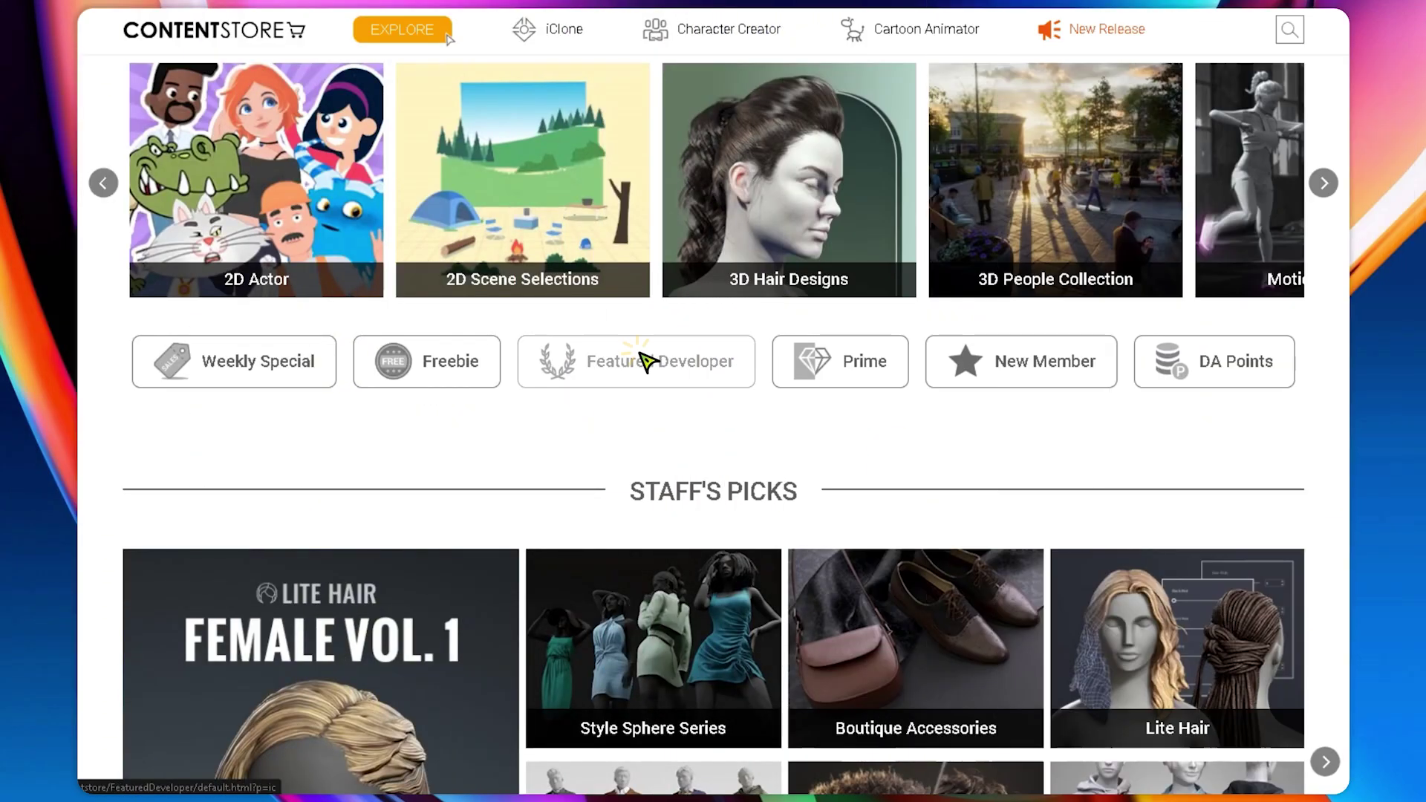
- Open the Content Store's Featured Developers section and browse the listed developers
{"action": "left_click", "coordinate": [646, 360]}
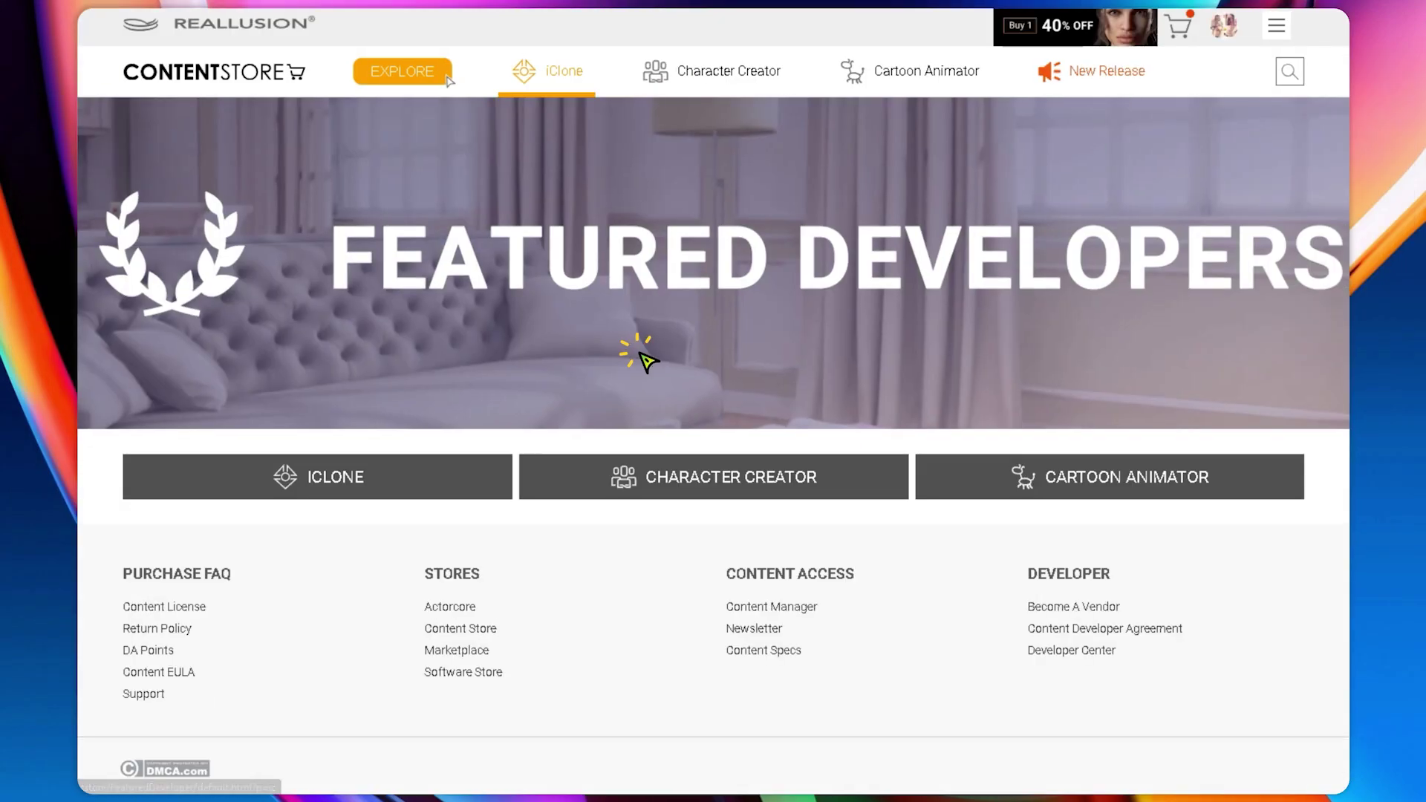
{"action": "left_click", "coordinate": [728, 476]}
{"action": "scroll", "coordinate": [995, 274], "scroll_direction": "down", "scroll_amount": 2}
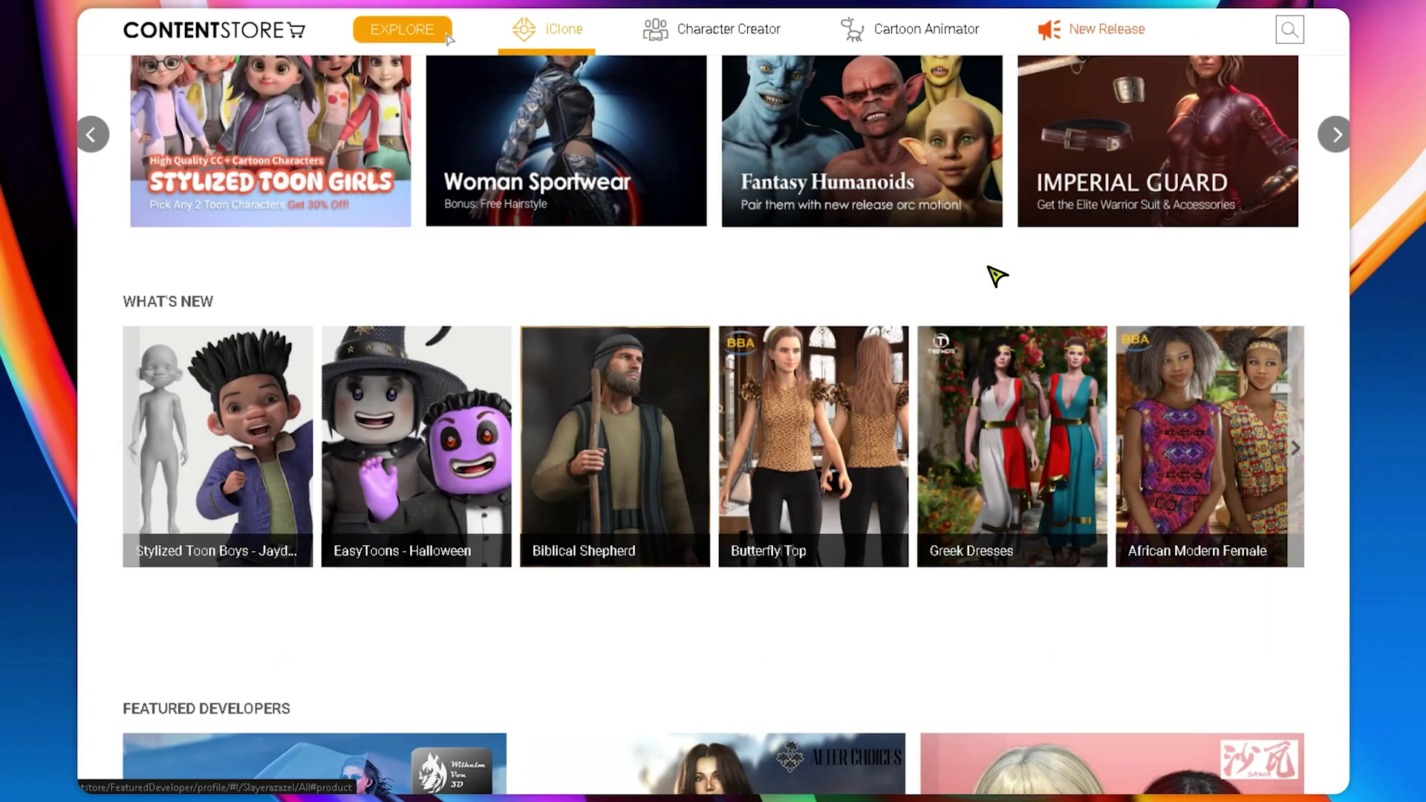
{"action": "scroll", "coordinate": [1329, 313], "scroll_direction": "down", "scroll_amount": 4}
{"action": "scroll", "coordinate": [1333, 322], "scroll_direction": "down", "scroll_amount": 3}
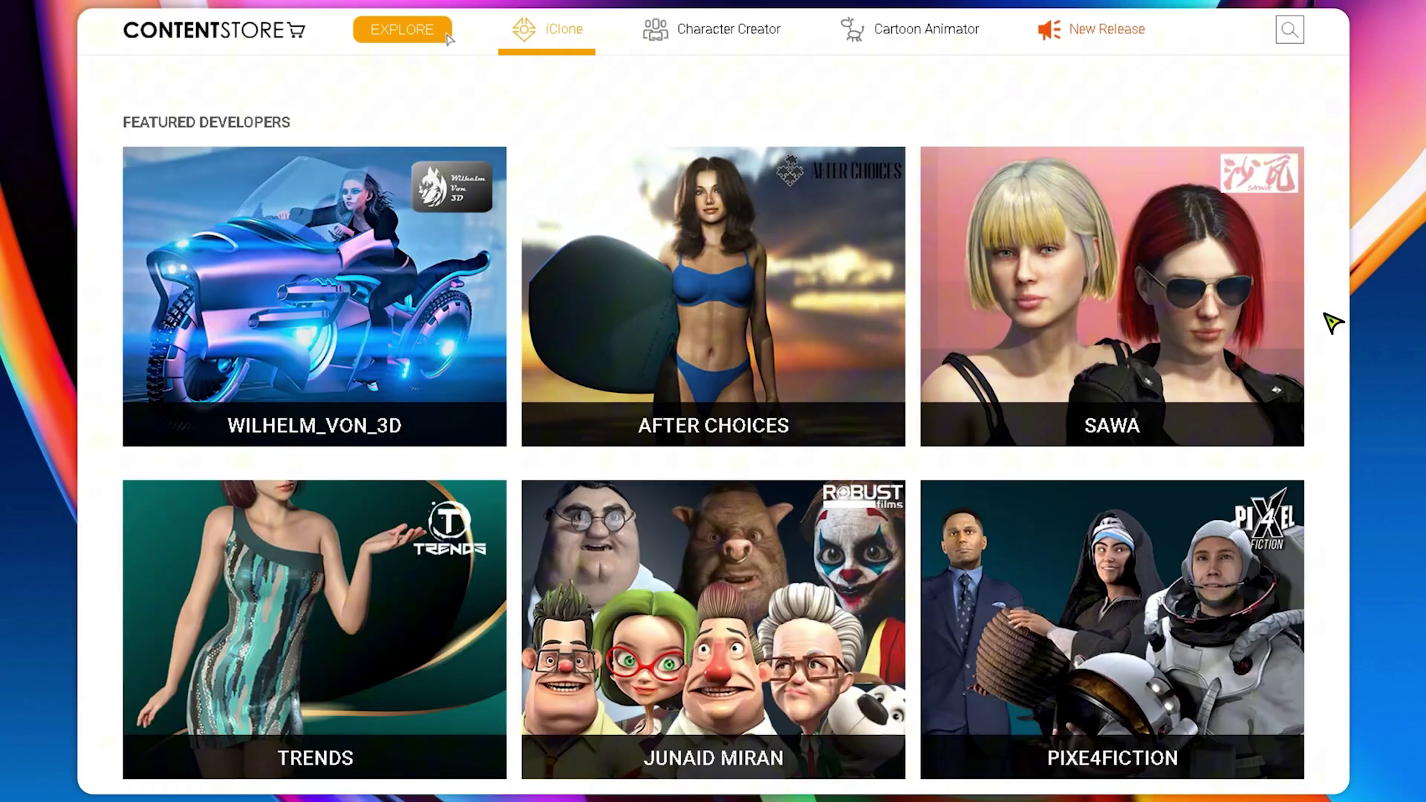